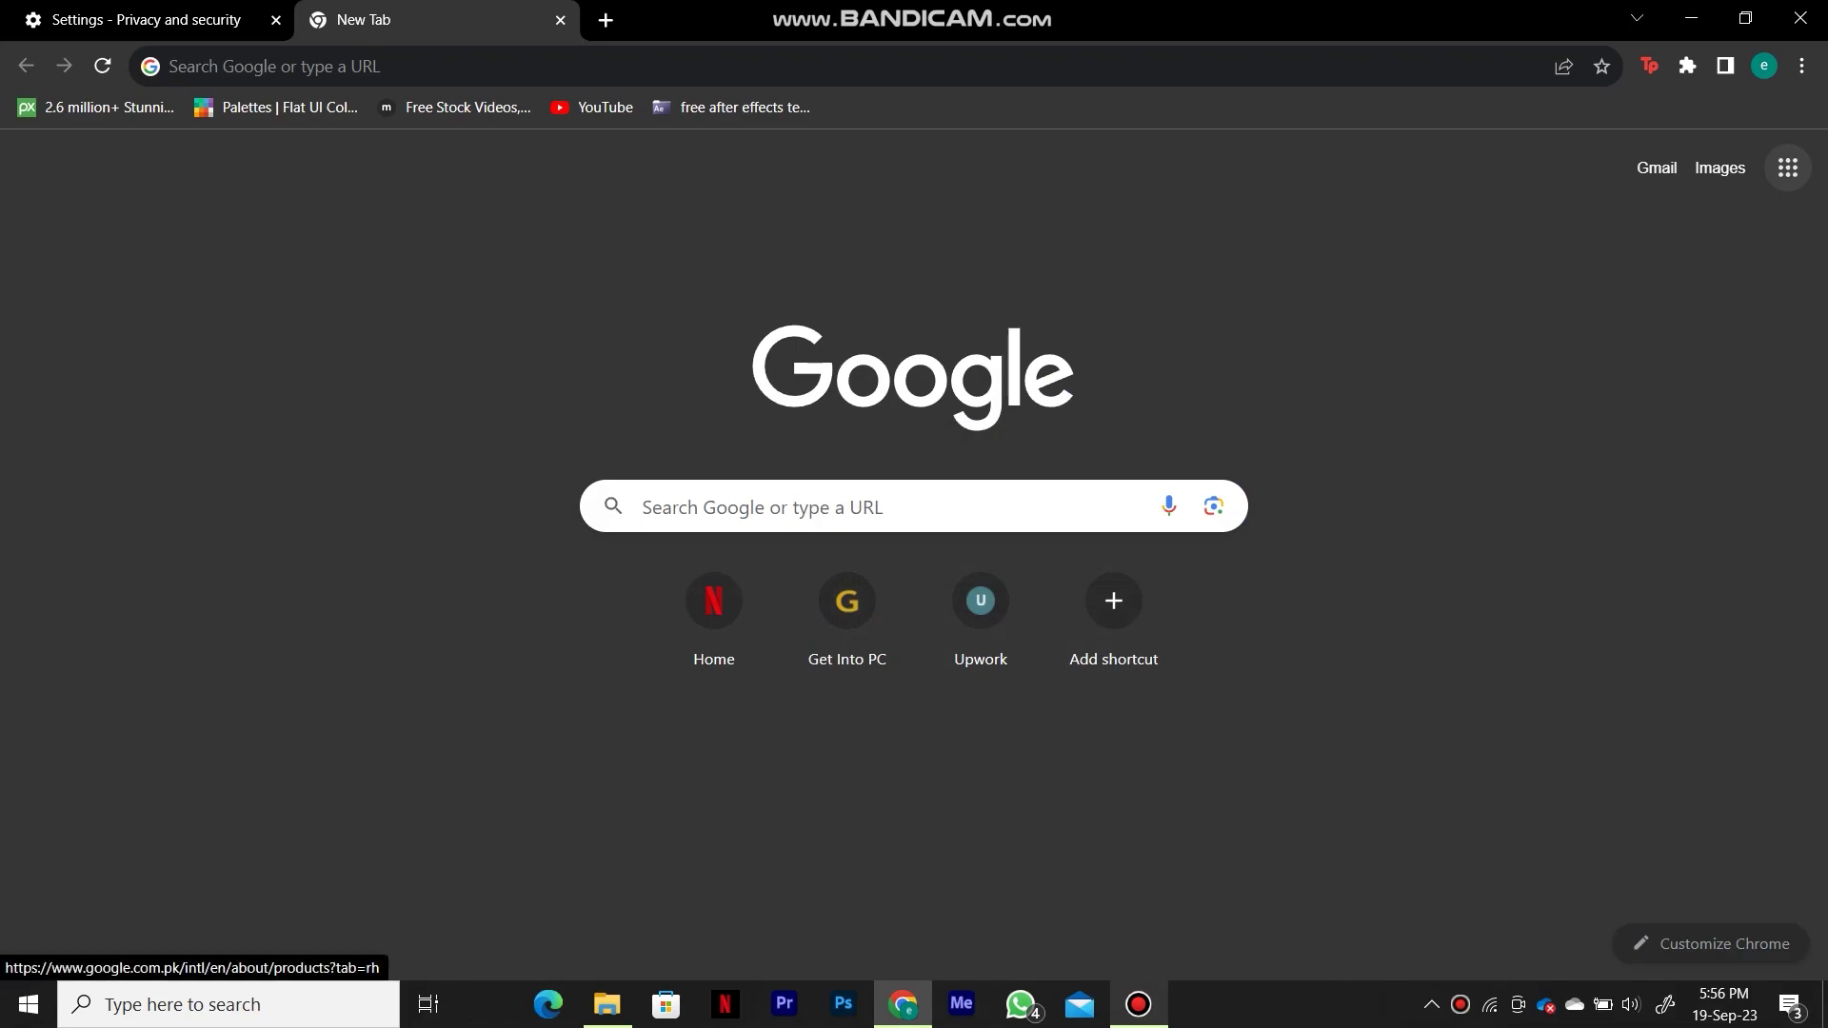
# - Launch Google Forms from the Google apps panel in Chrome
pyautogui.click(1788, 168)
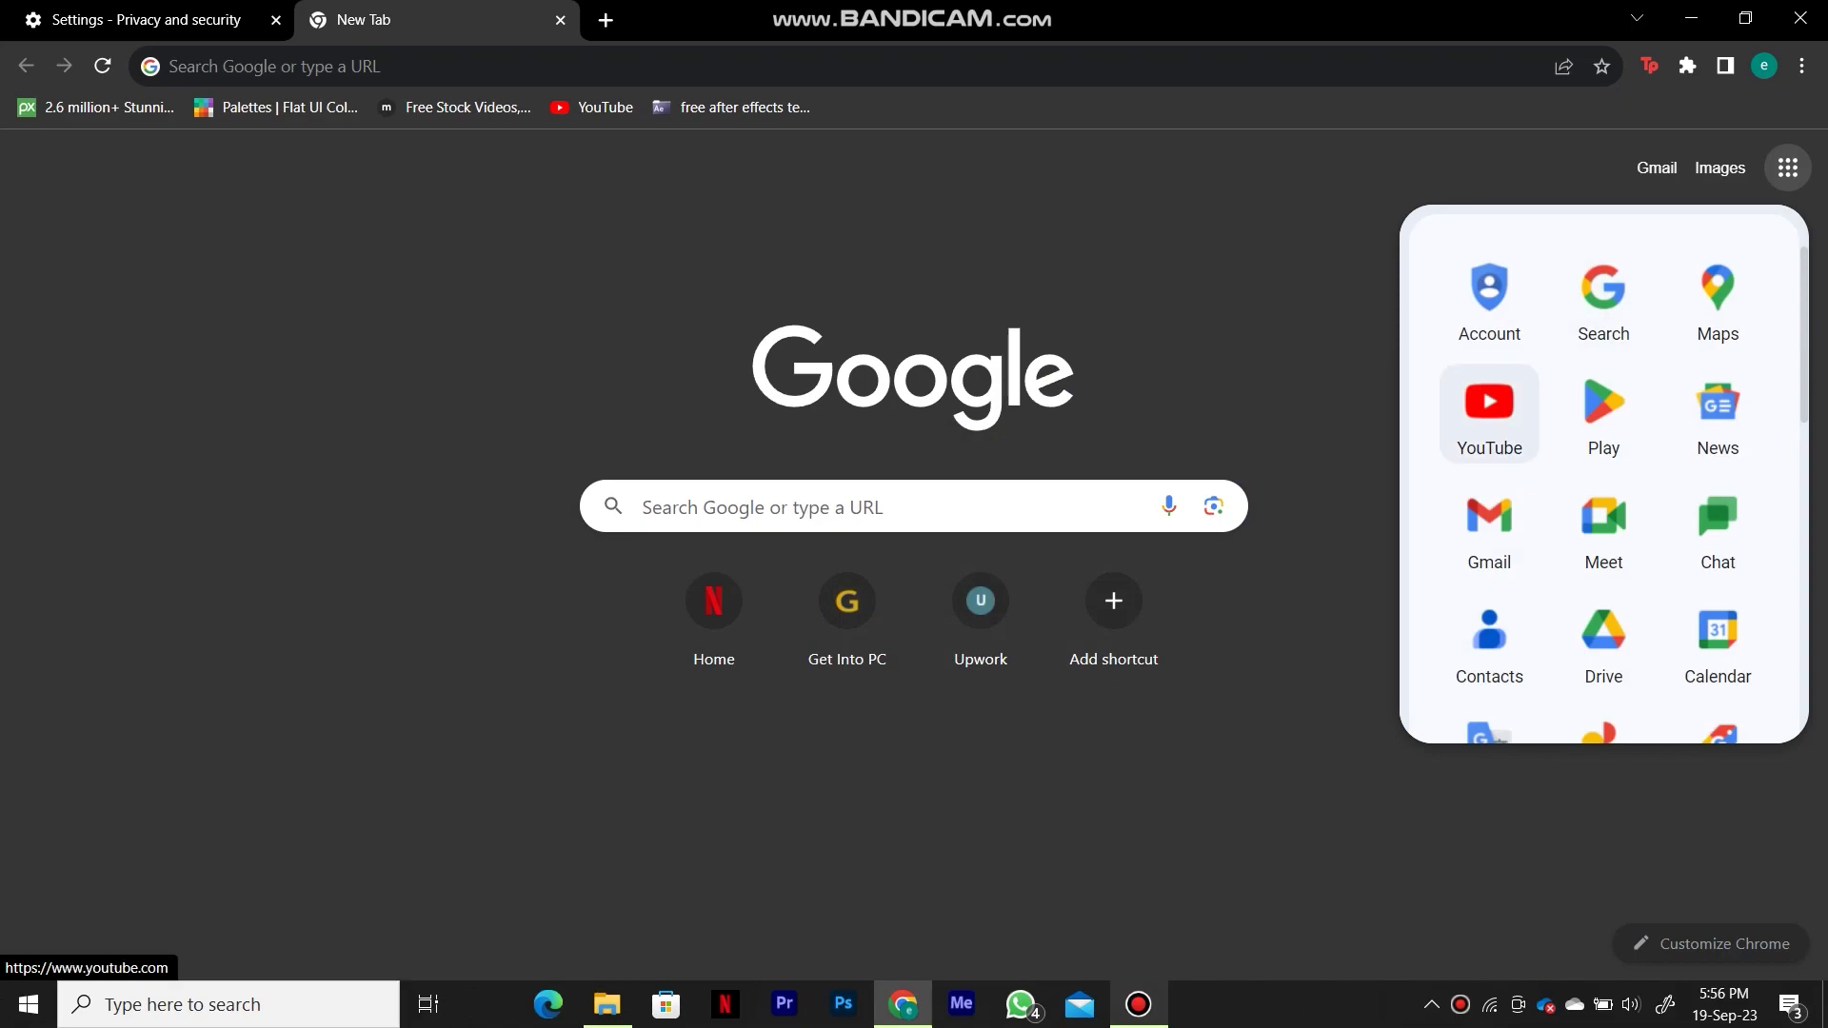
pyautogui.scroll(-4, 1490, 410)
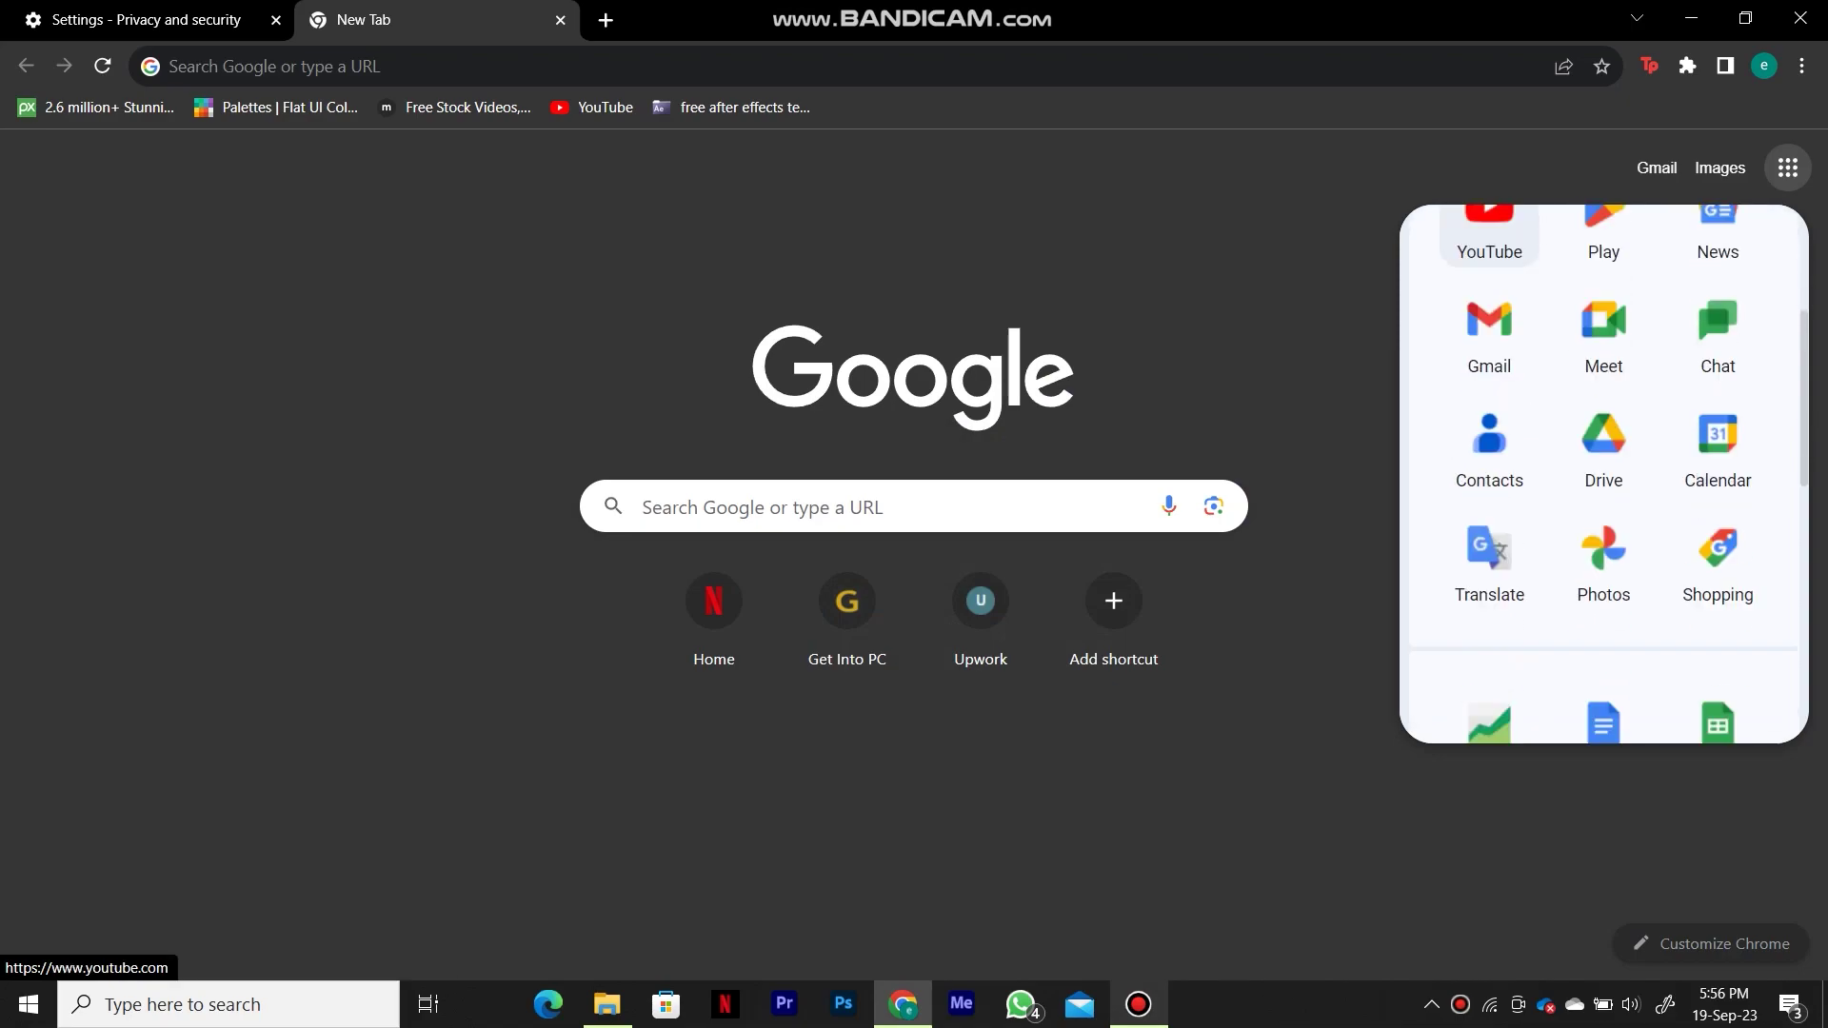
pyautogui.scroll(-3, 1604, 476)
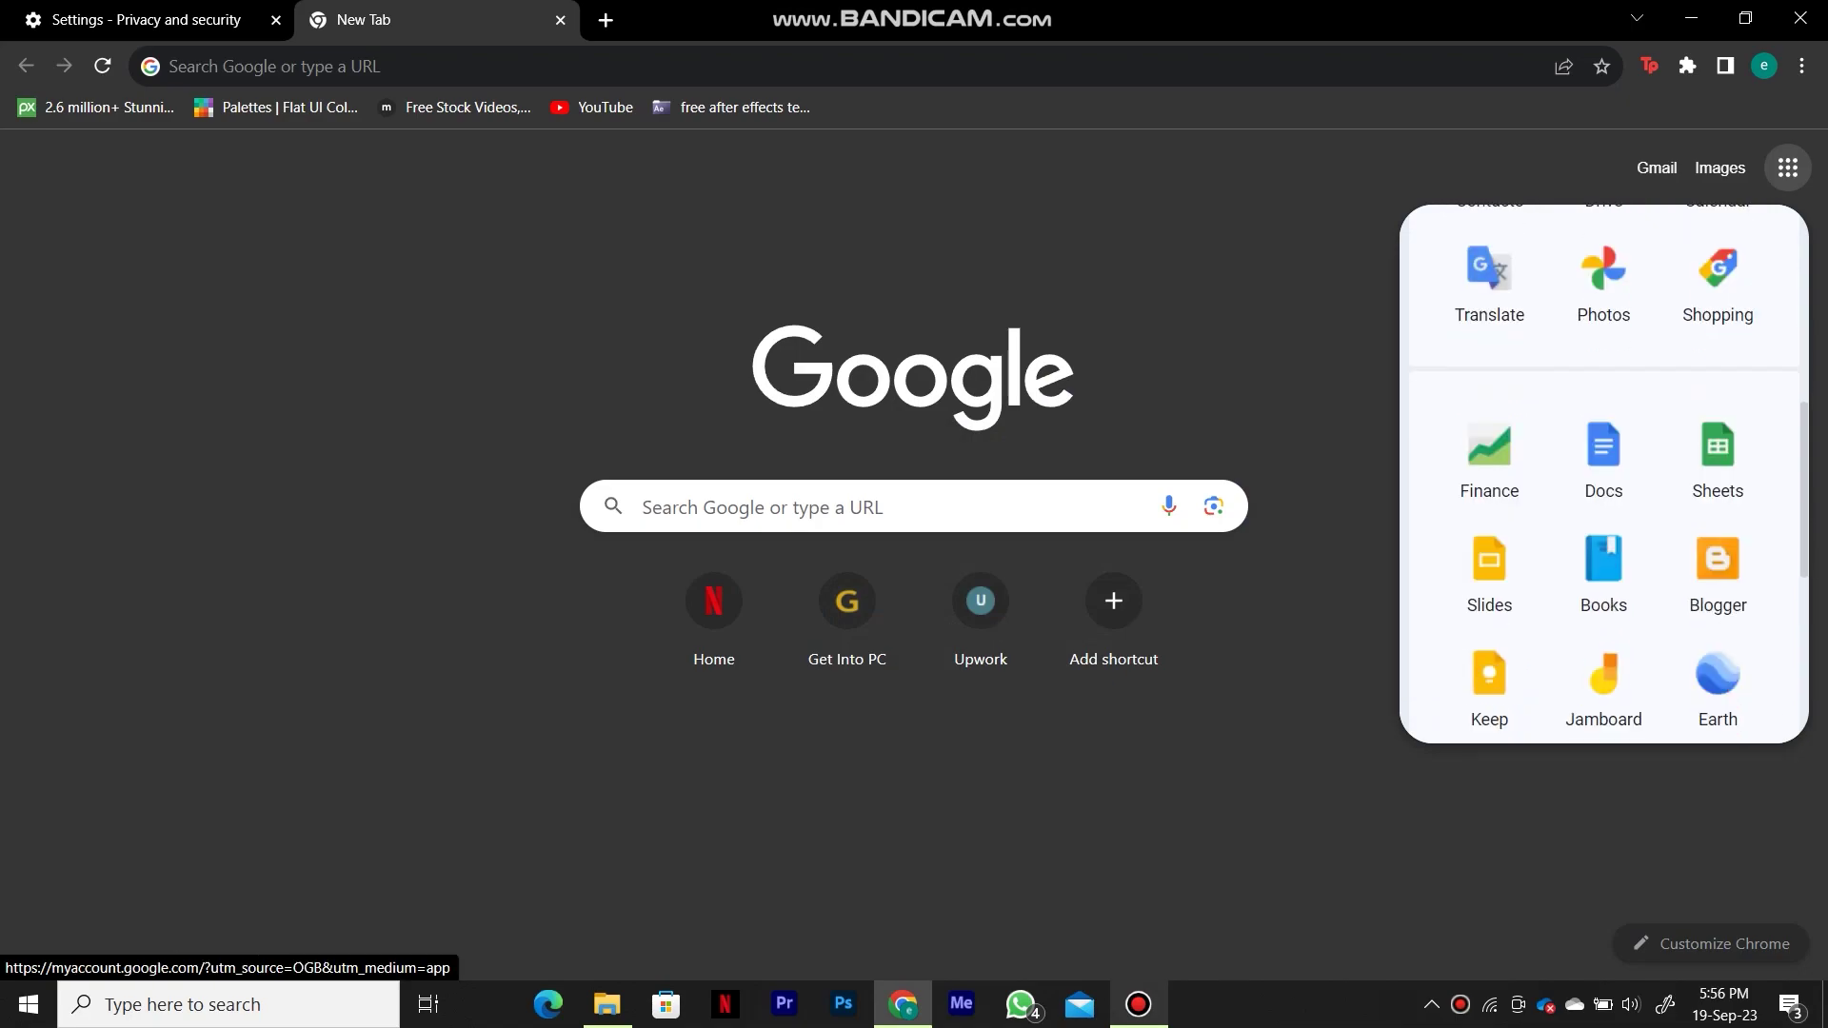
pyautogui.scroll(-4, 1489, 448)
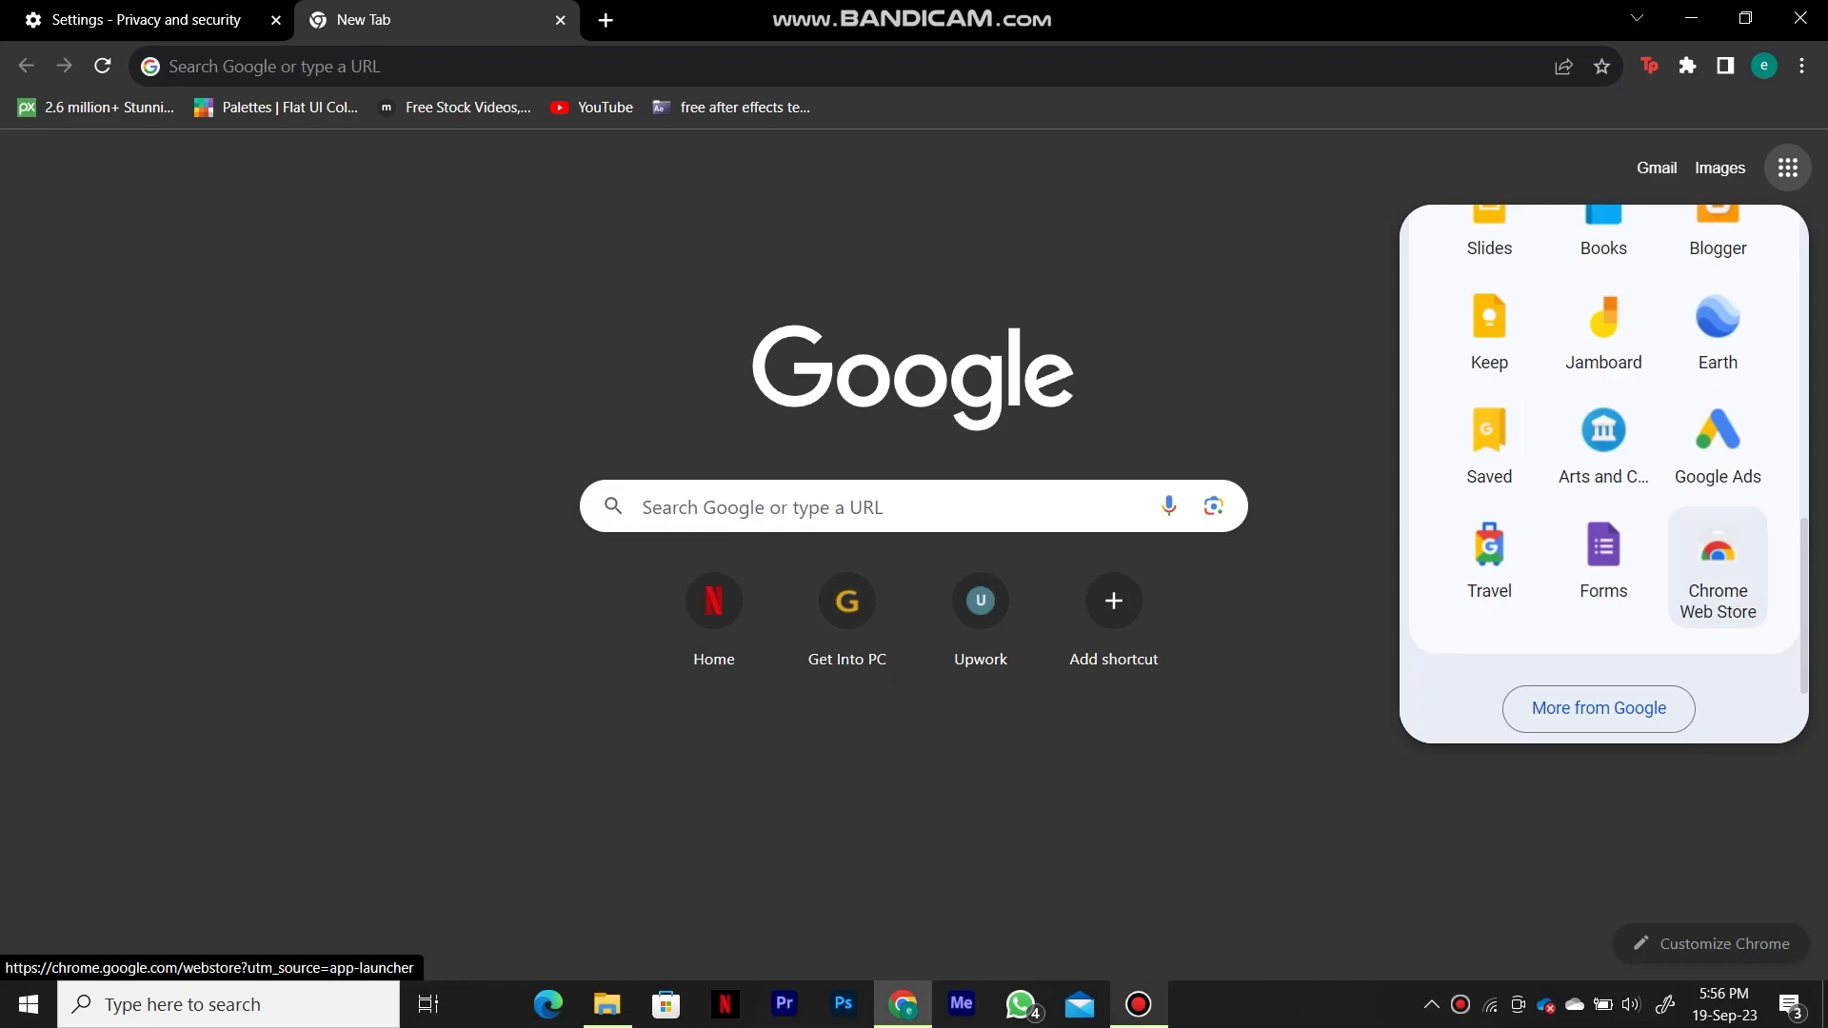
pyautogui.click(1603, 552)
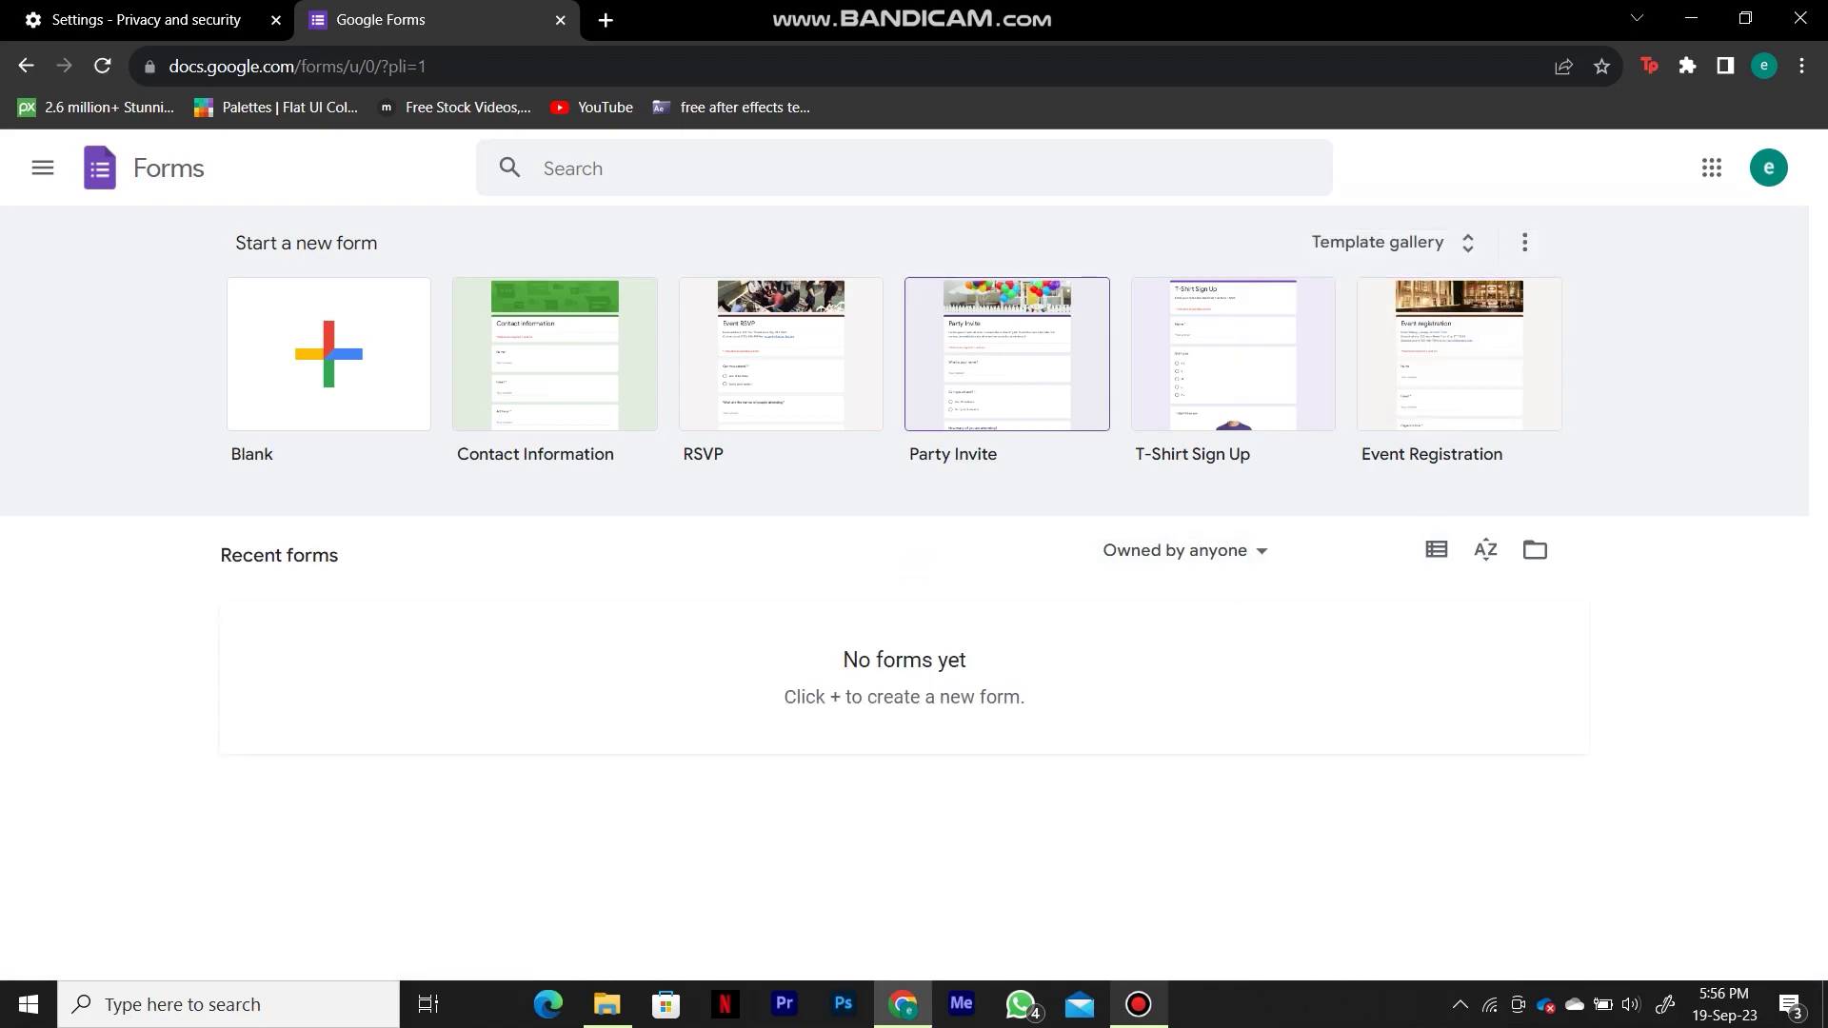
# - Look through the full template gallery, then start a Blank form
pyautogui.click(1378, 242)
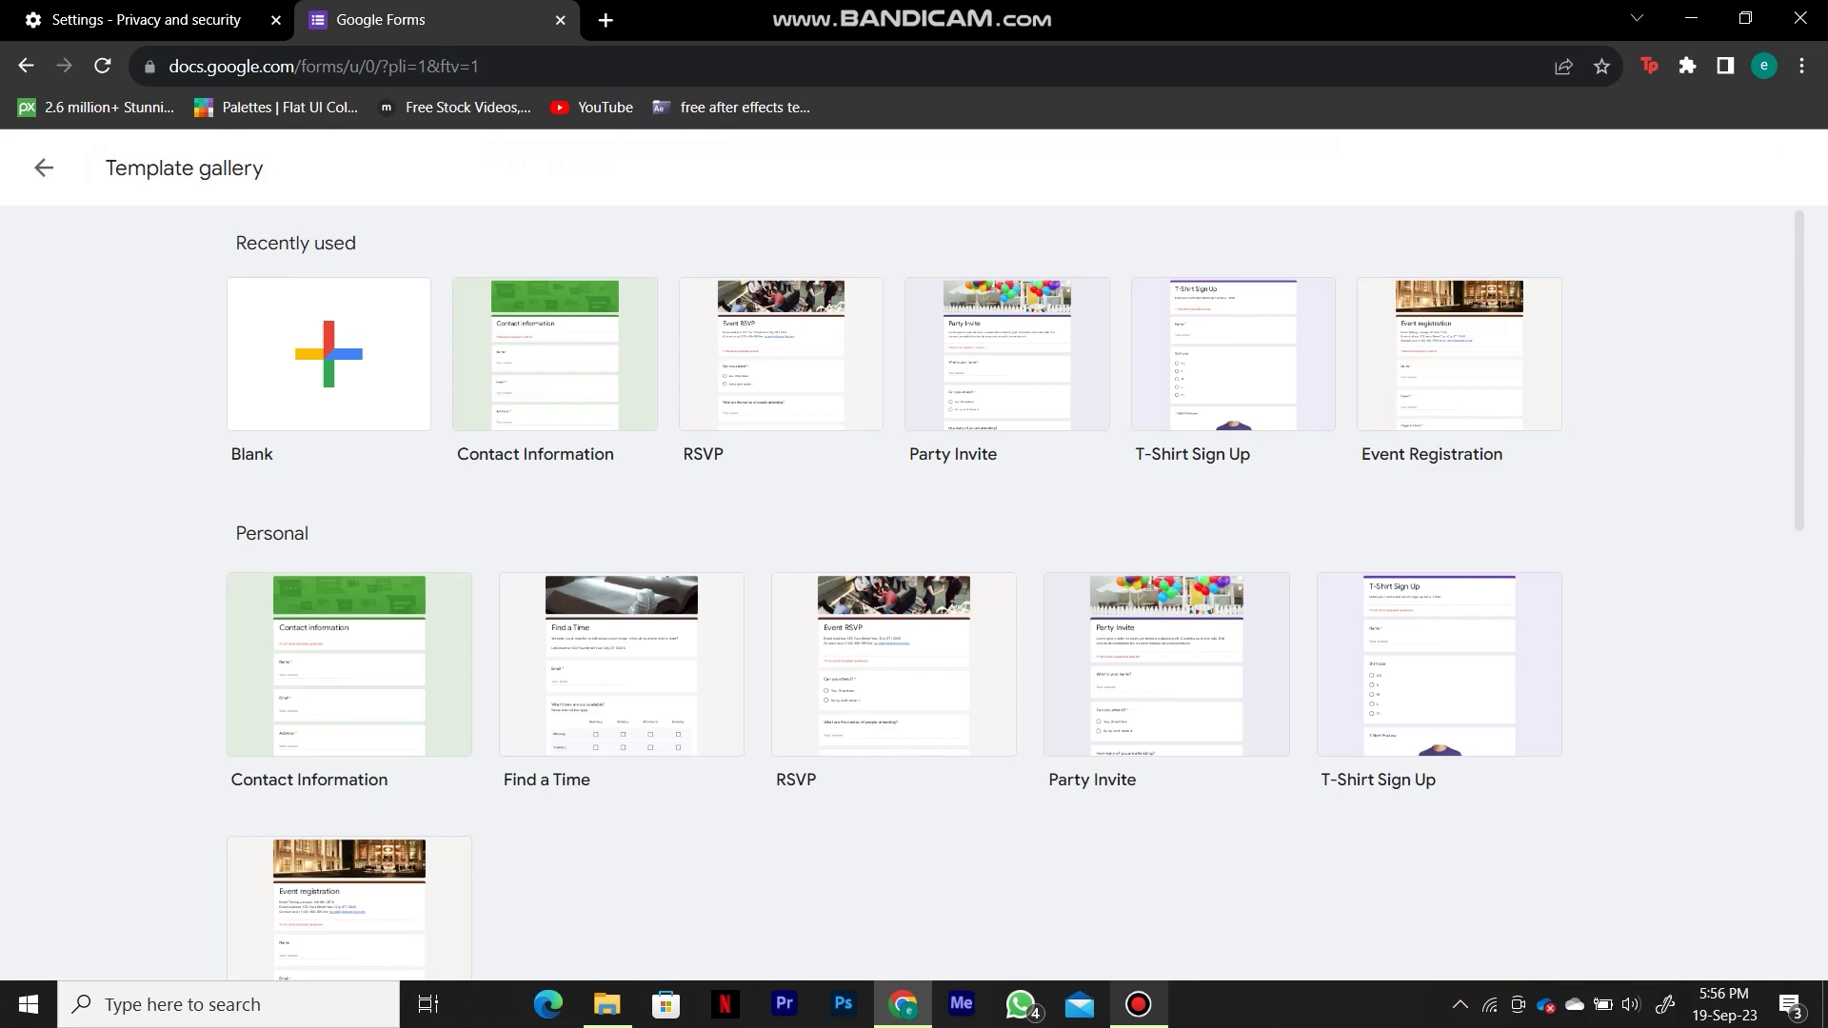
pyautogui.scroll(-1, 1438, 667)
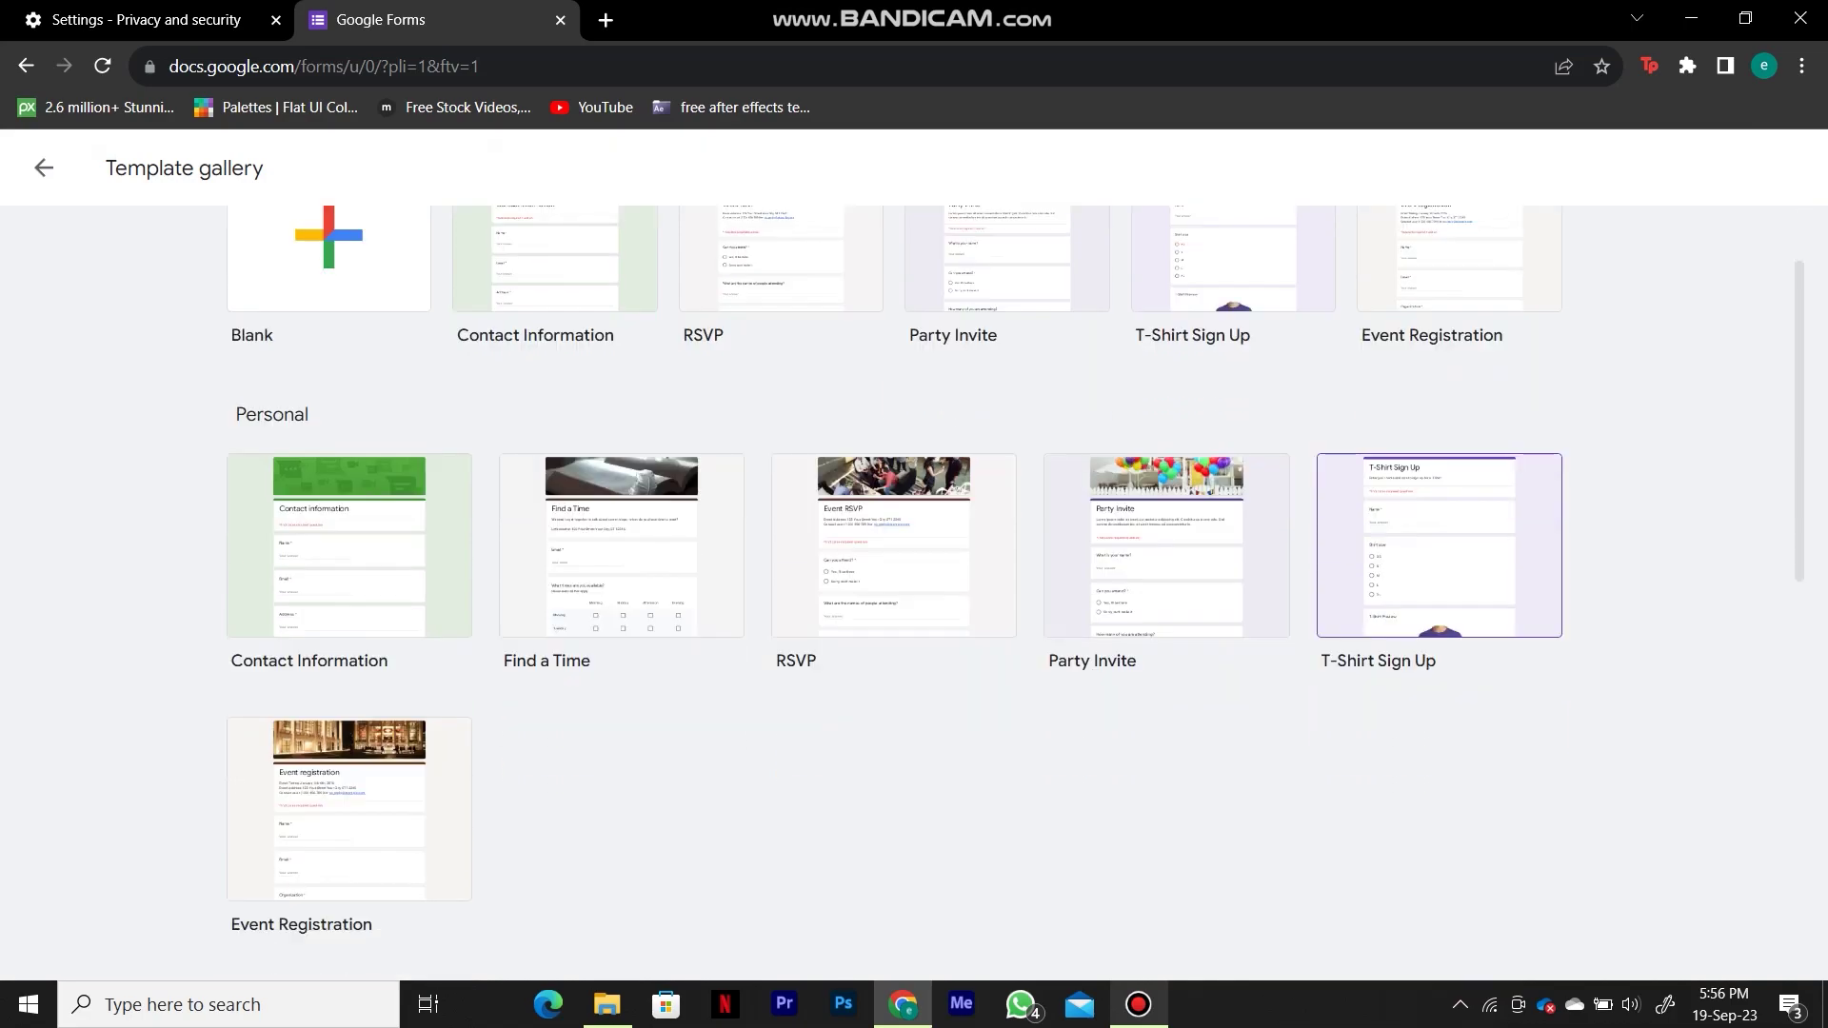
pyautogui.scroll(-3, 676, 443)
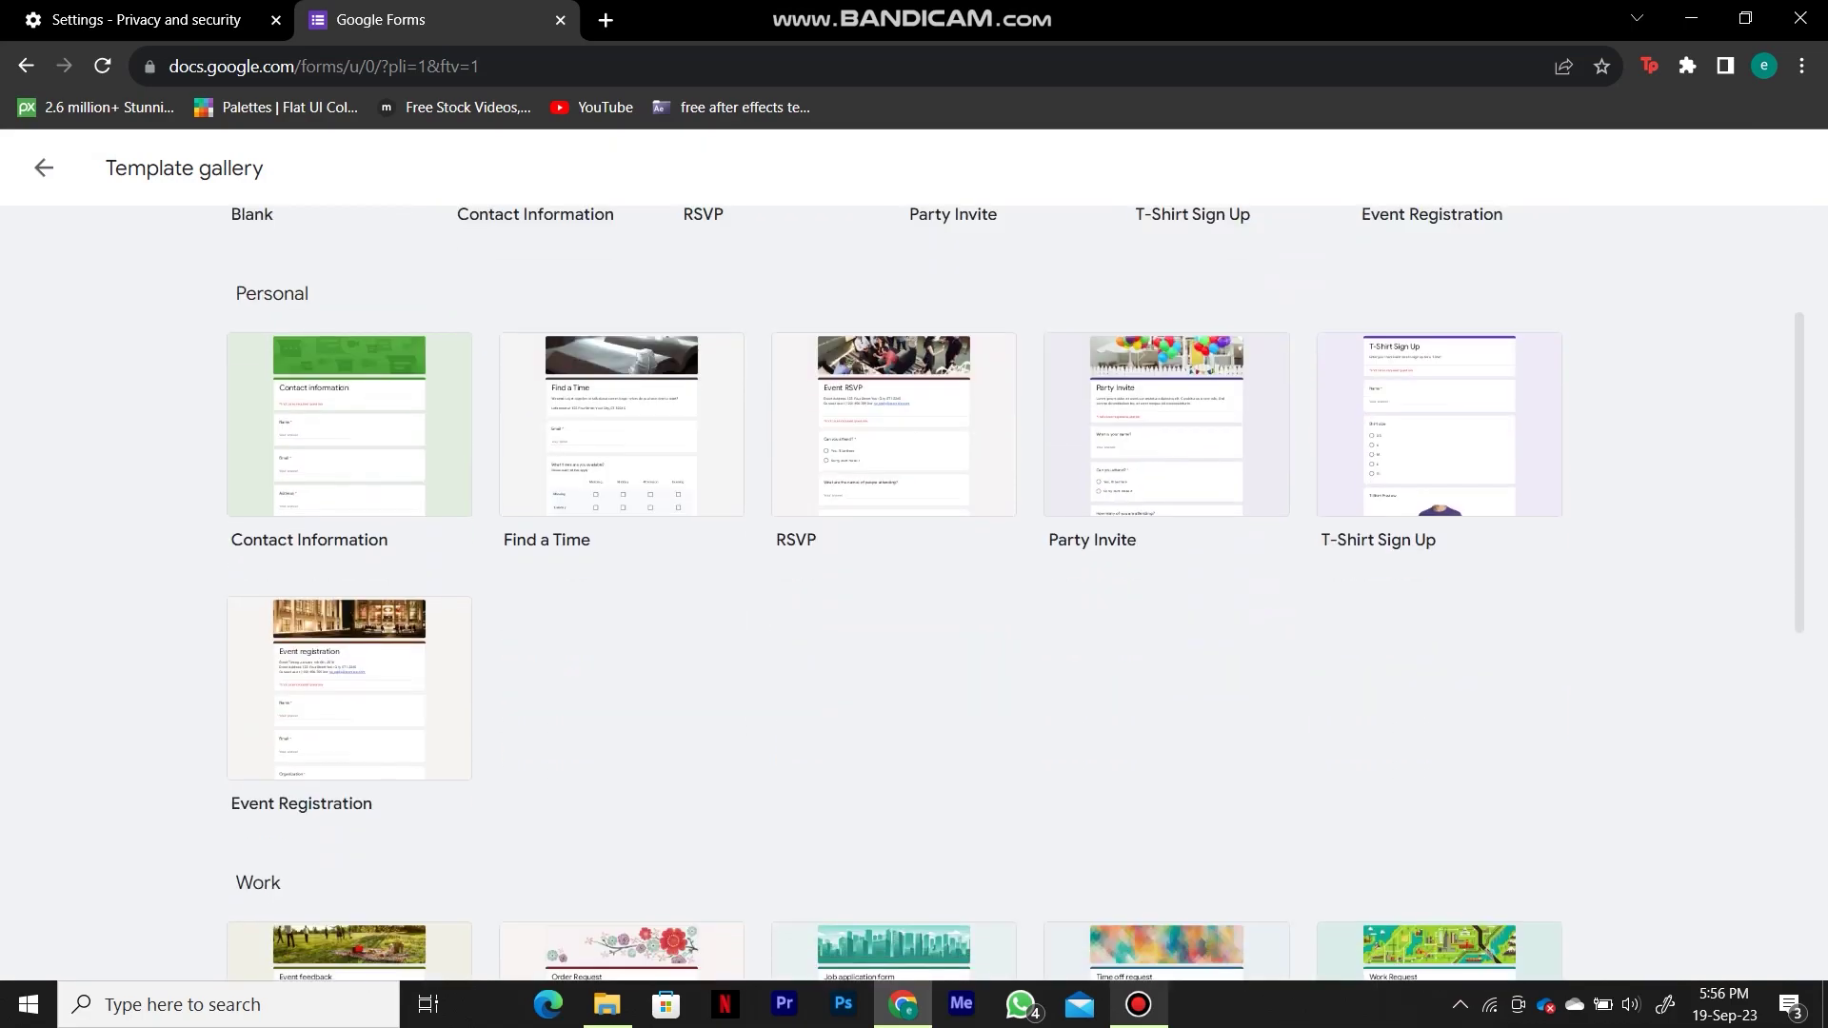
pyautogui.scroll(-3, 1437, 667)
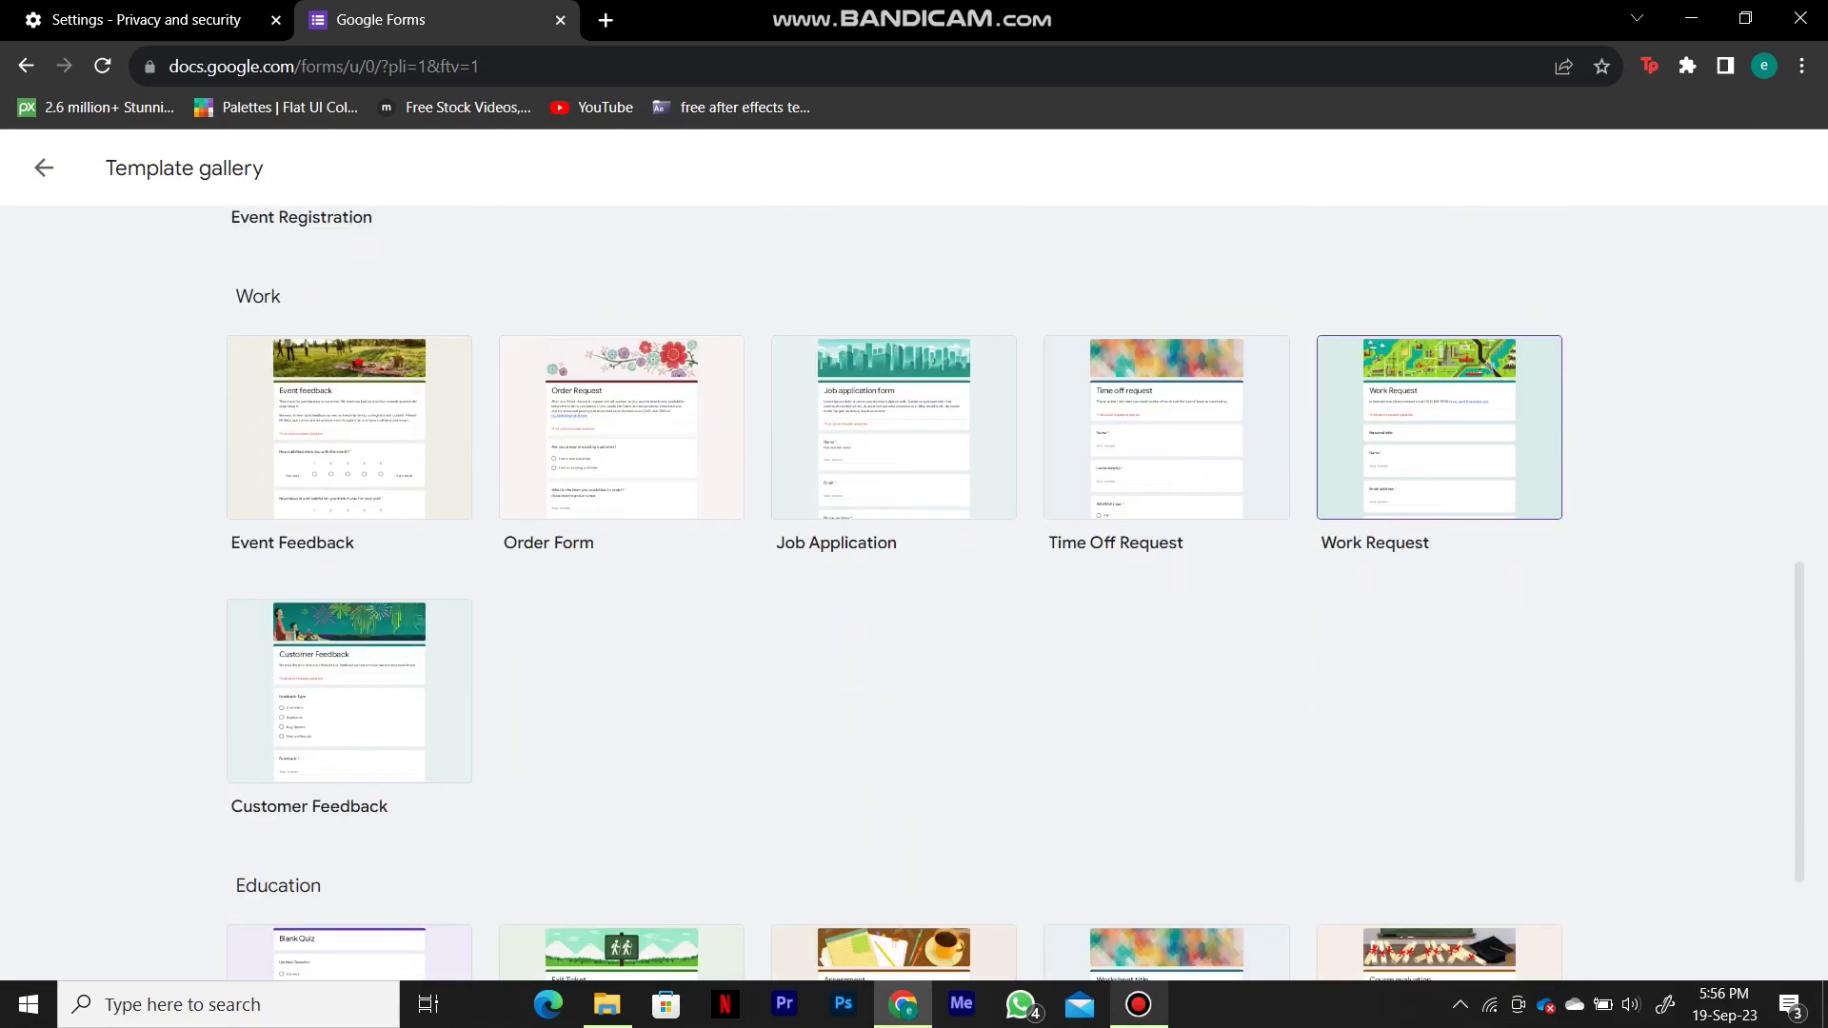
pyautogui.scroll(-2, 1438, 762)
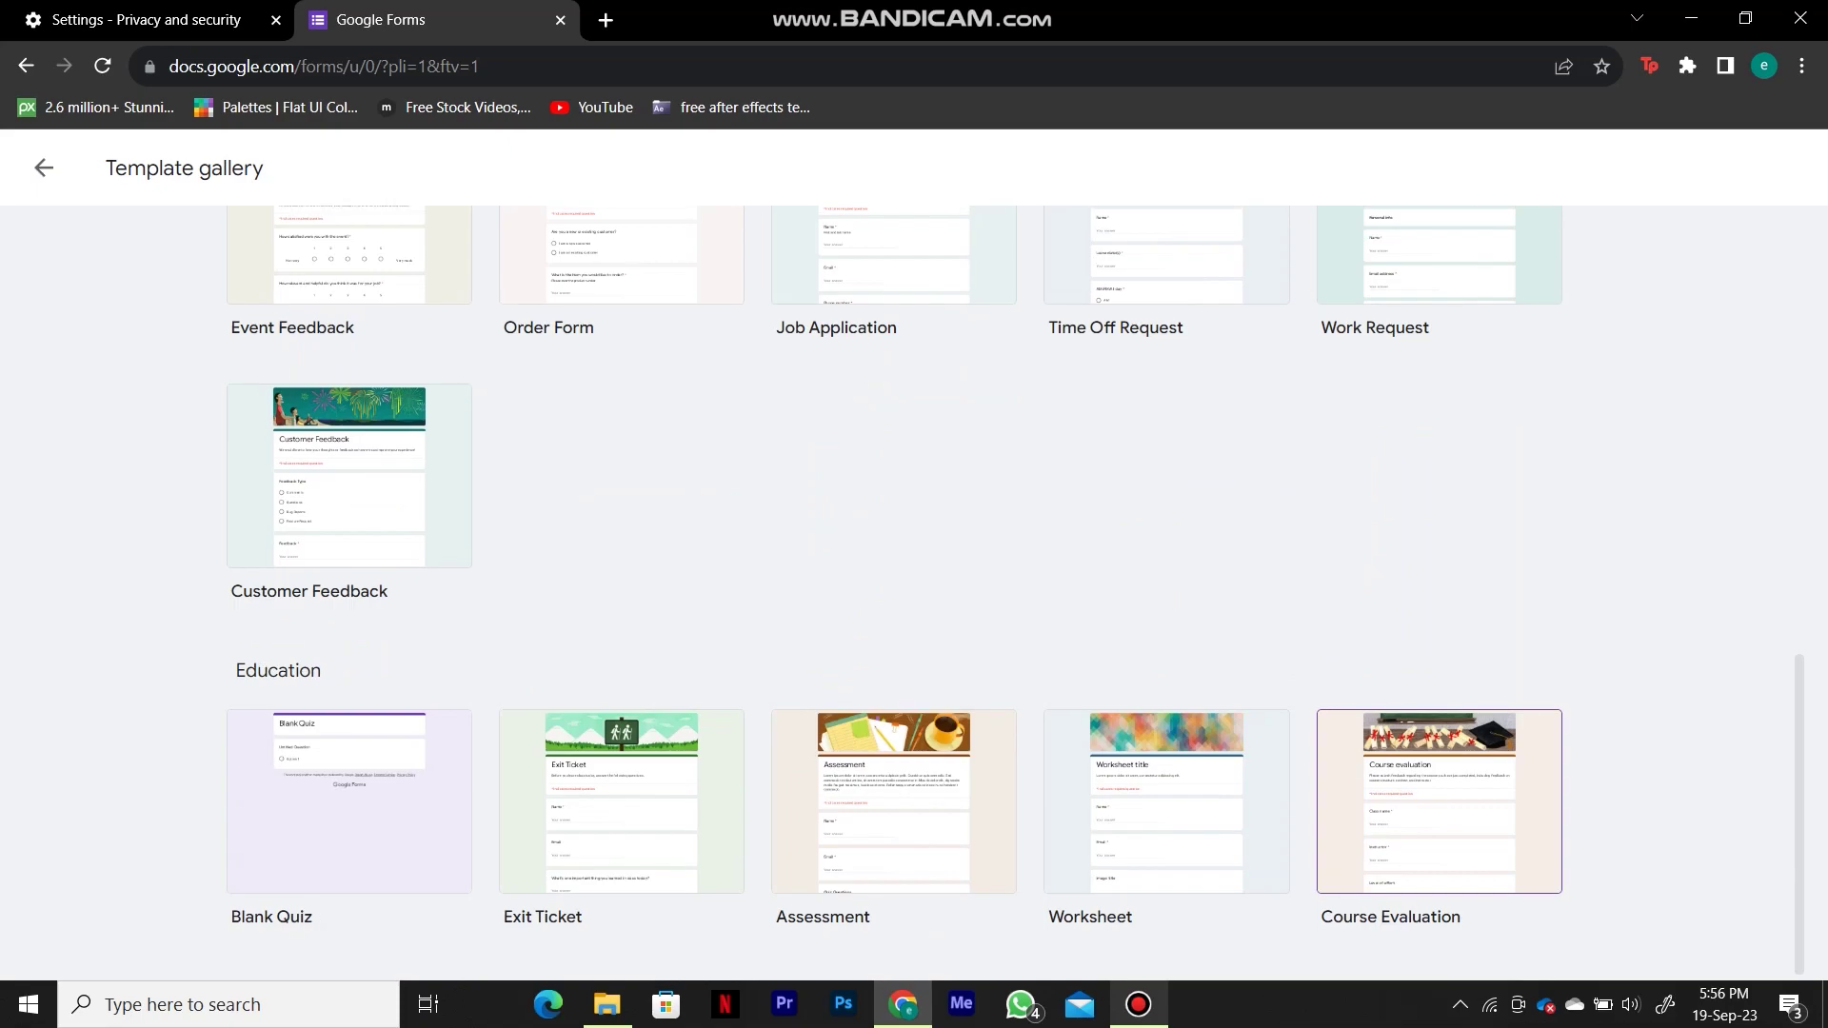
pyautogui.scroll(12, 1438, 733)
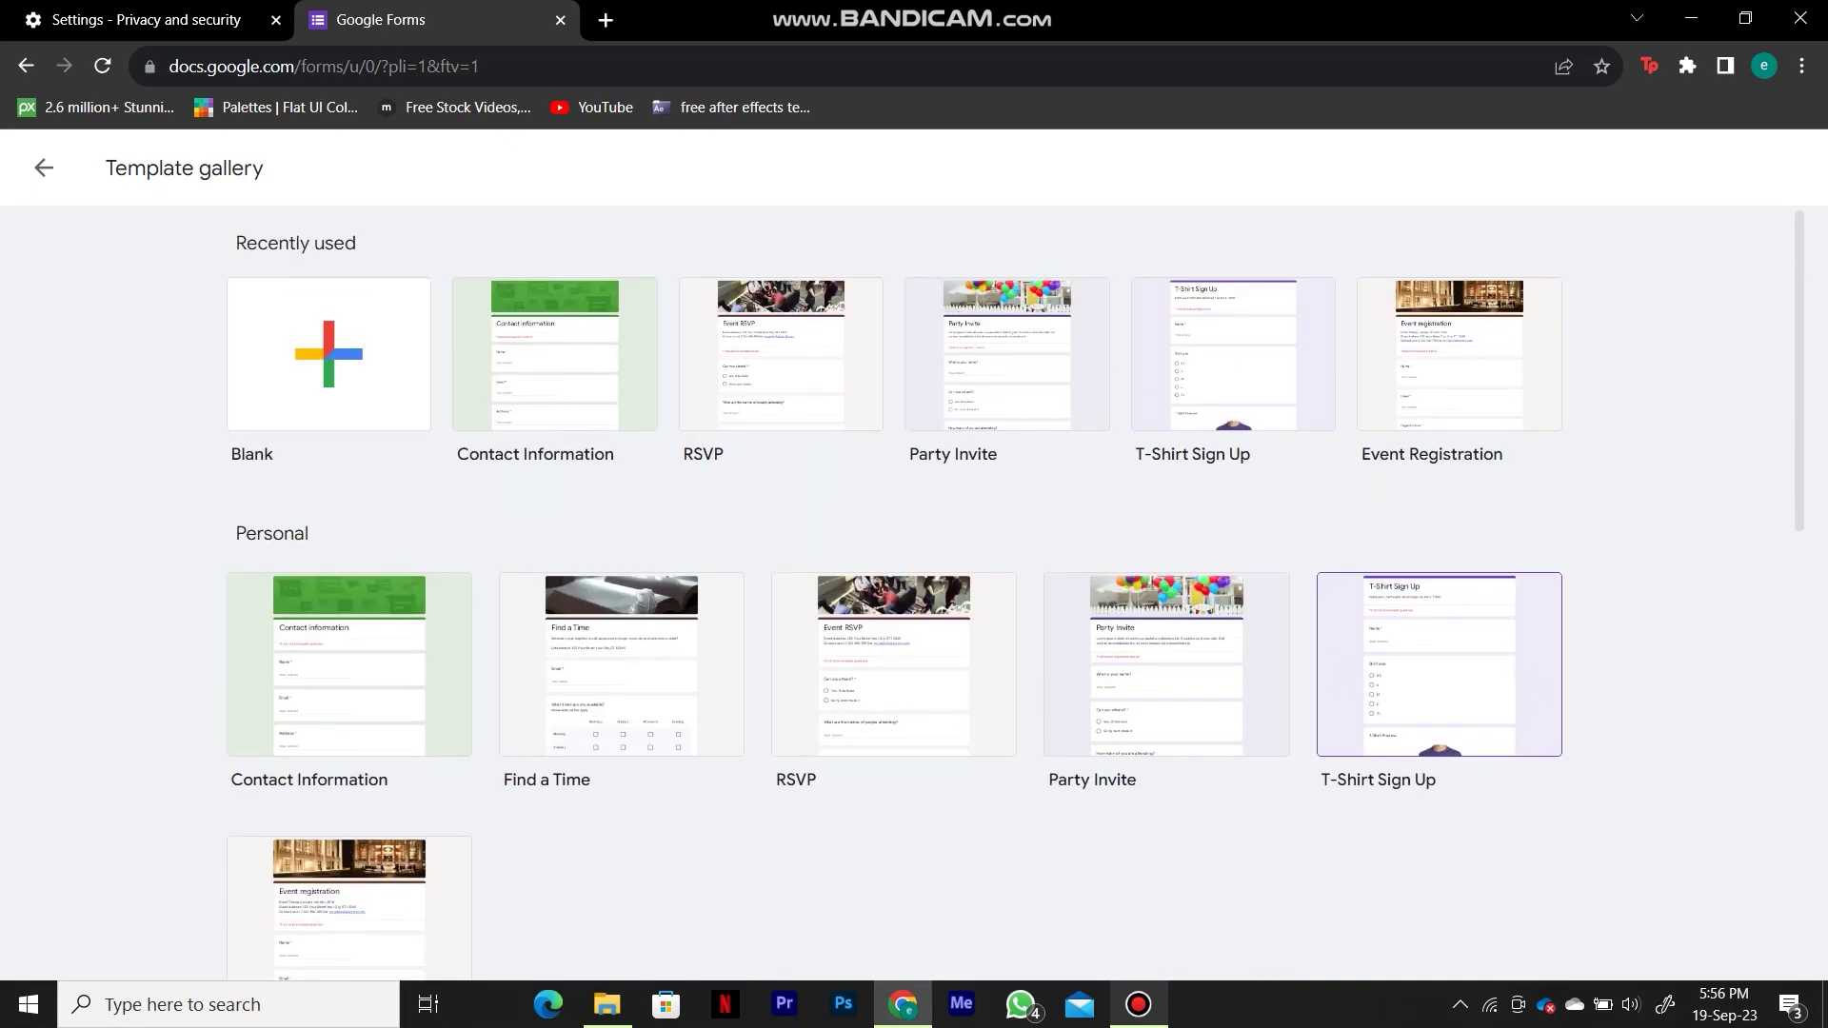
pyautogui.click(328, 354)
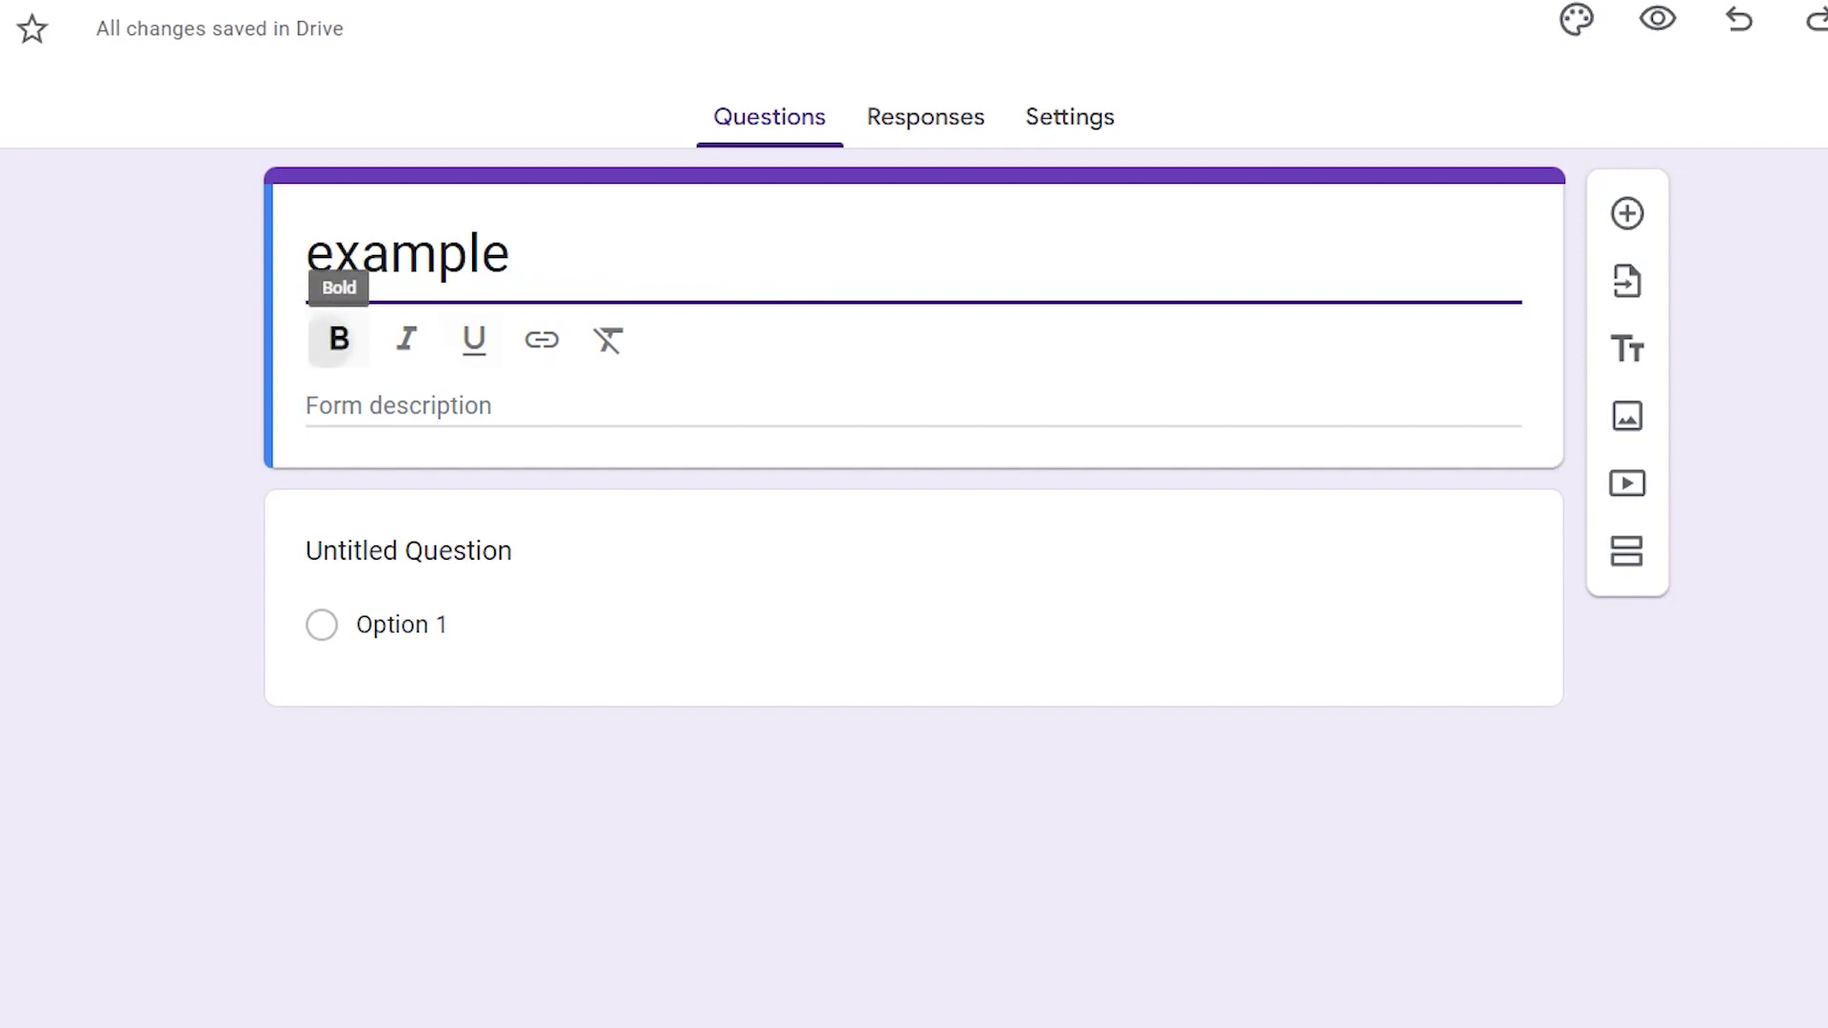
# - Add the form description 'hello there' and format it bold, italic and underlined
pyautogui.click(338, 339)
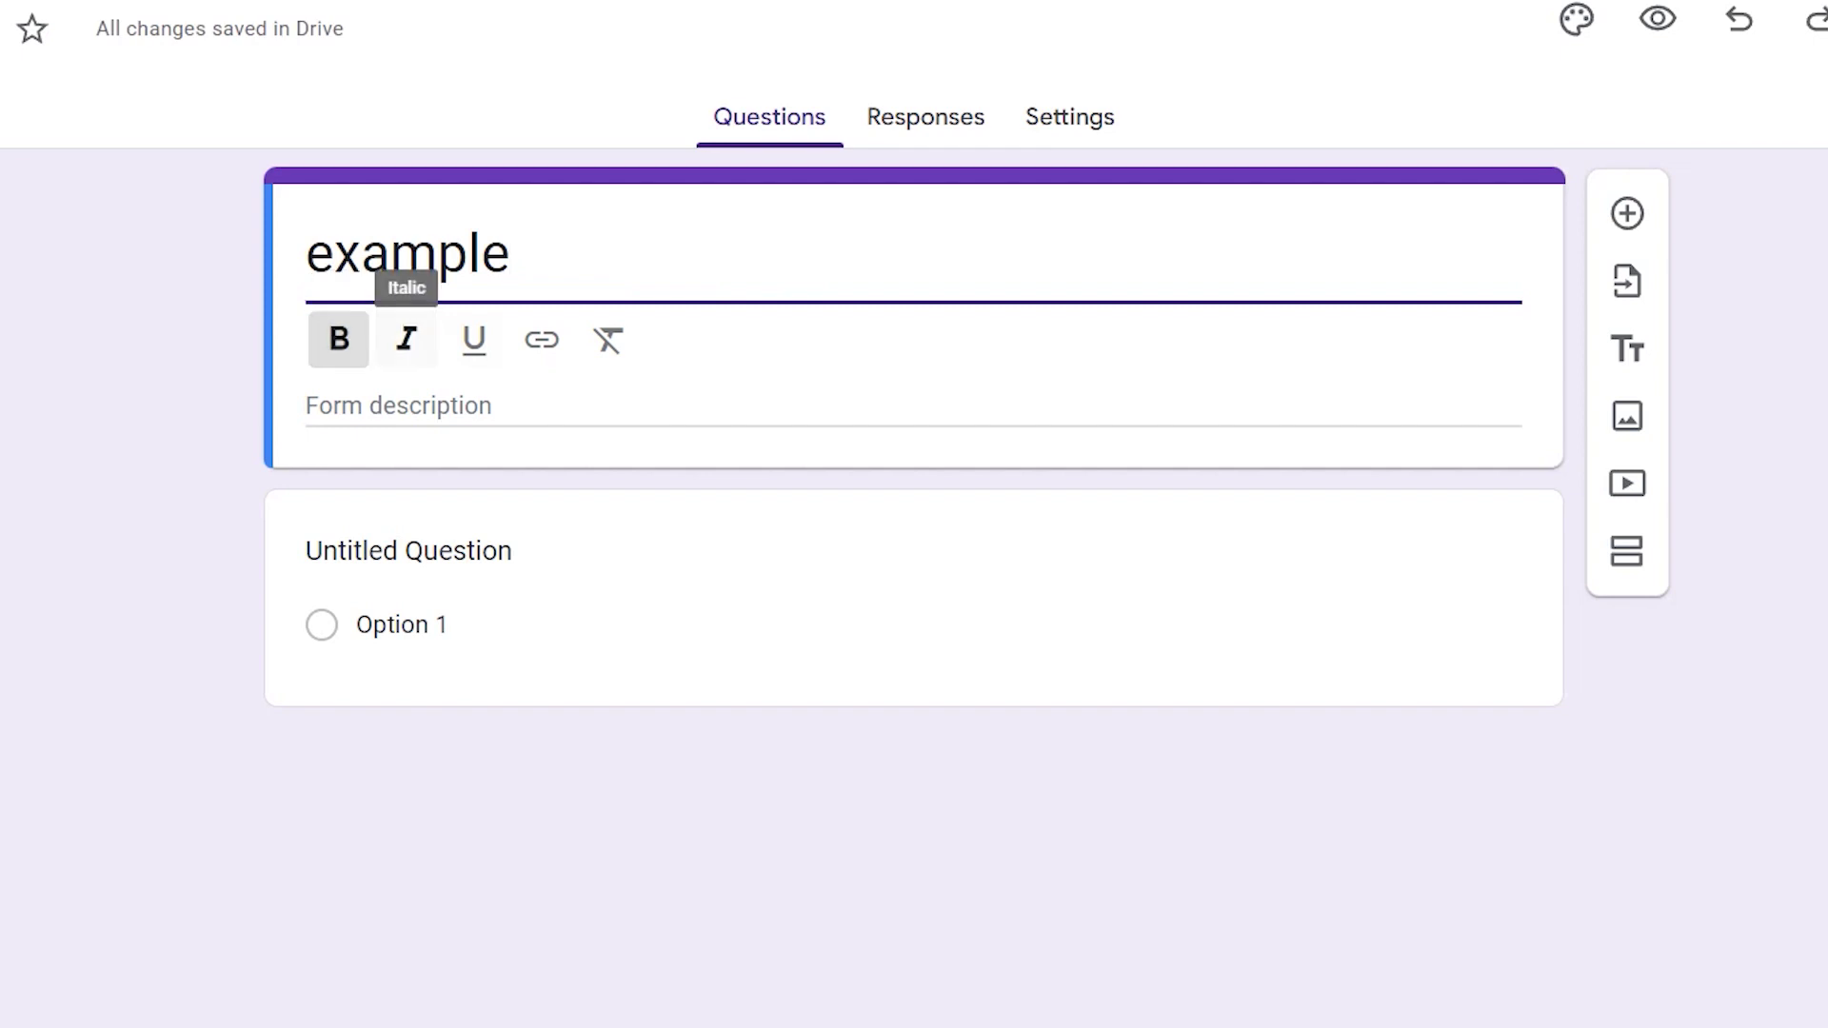
pyautogui.press('Tab')
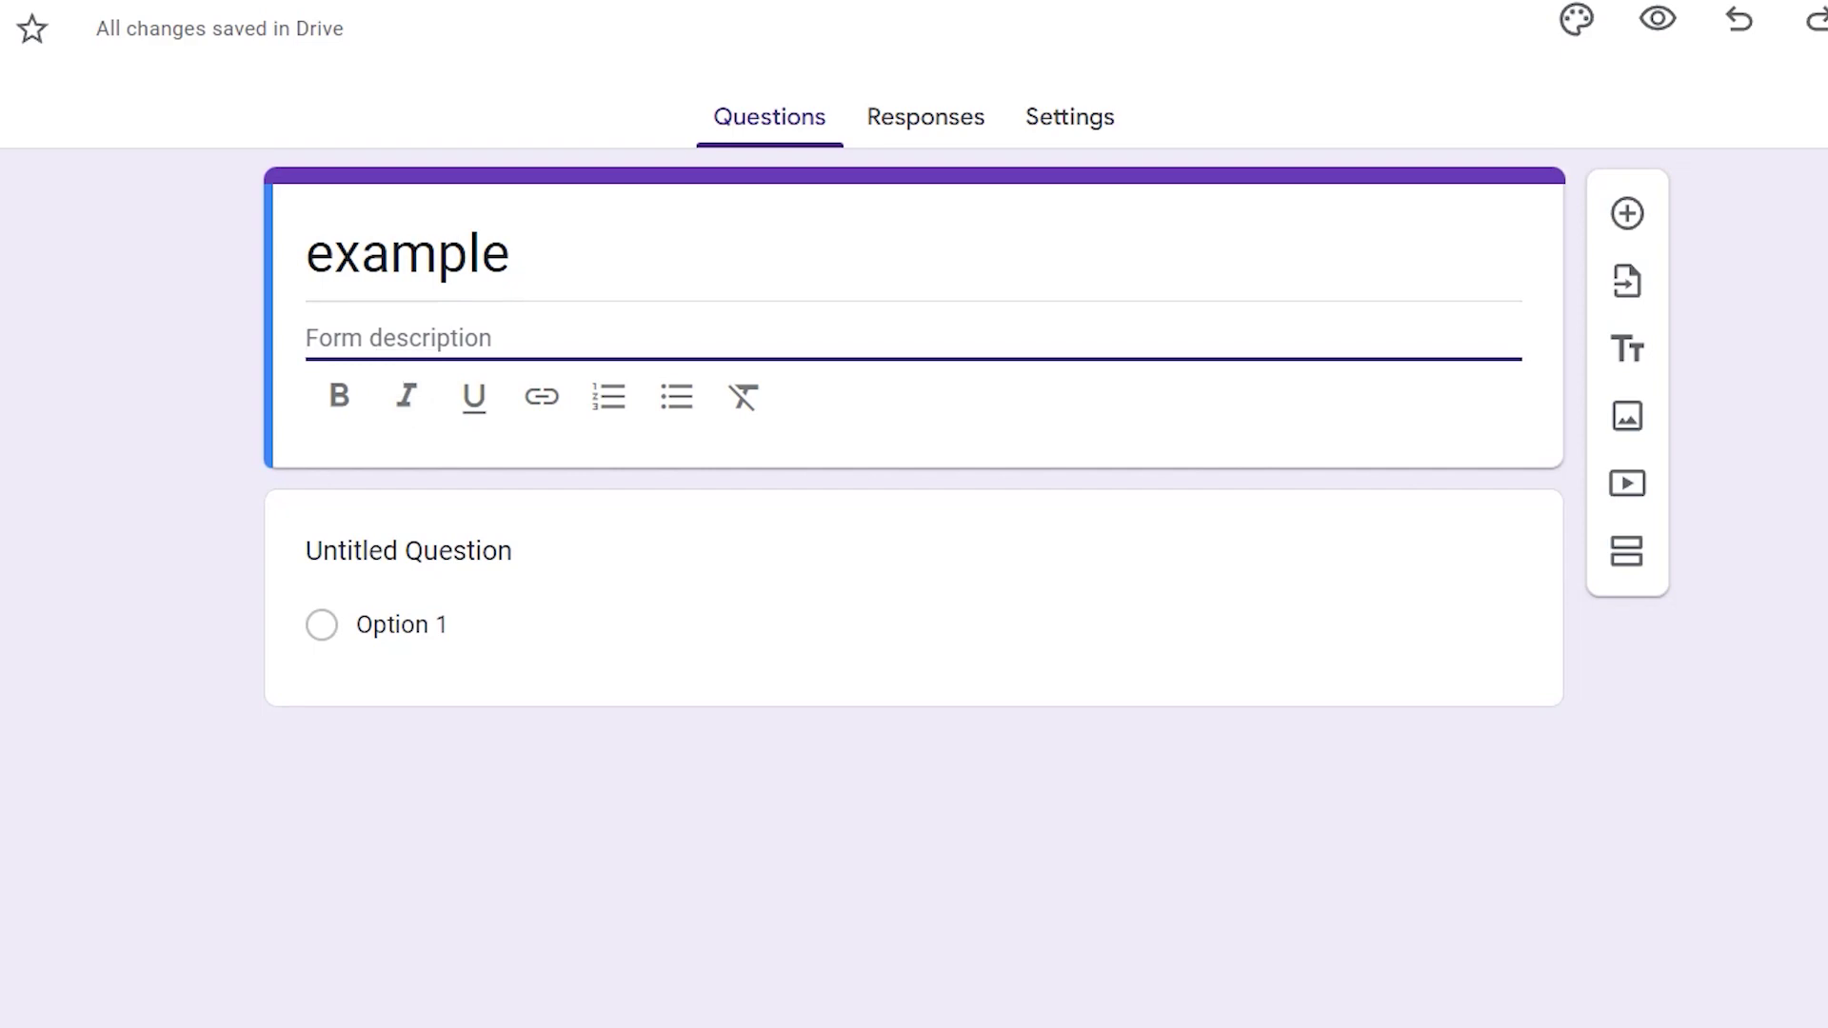
pyautogui.write('hello ')
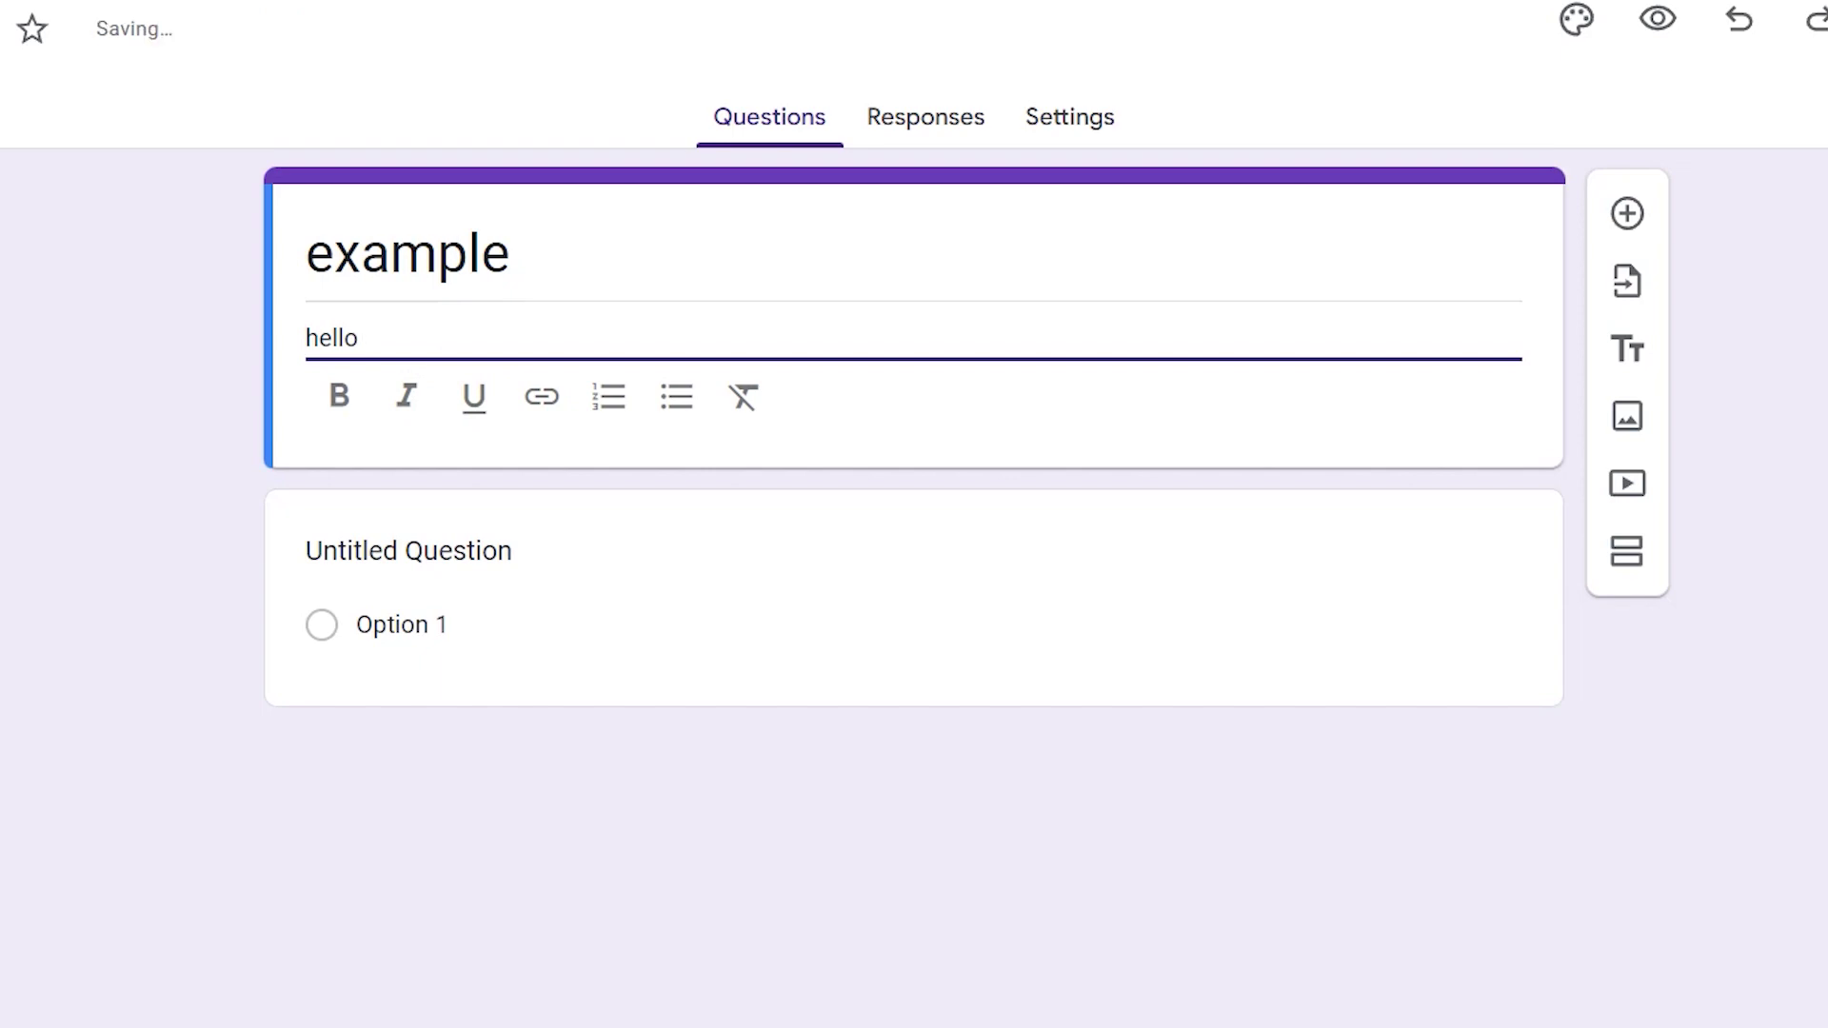
pyautogui.write('there')
pyautogui.click(338, 396)
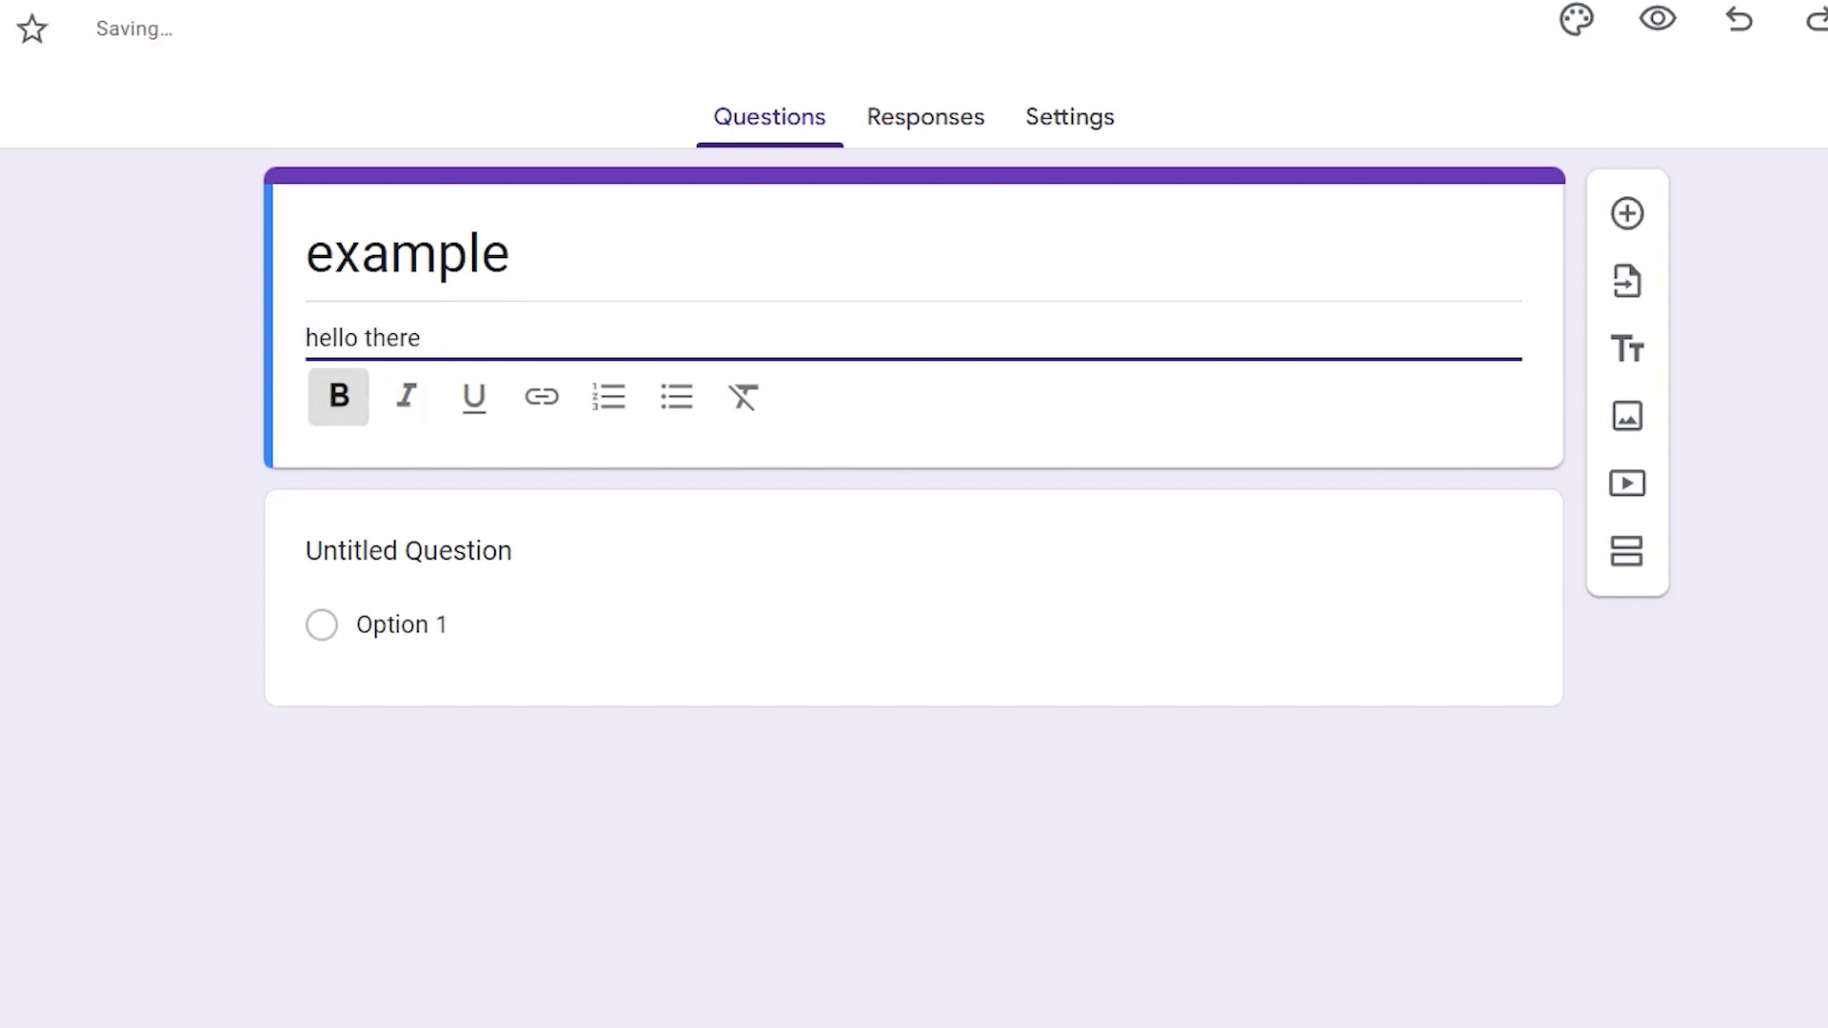
pyautogui.moveTo(421, 338); pyautogui.dragTo(306, 338)
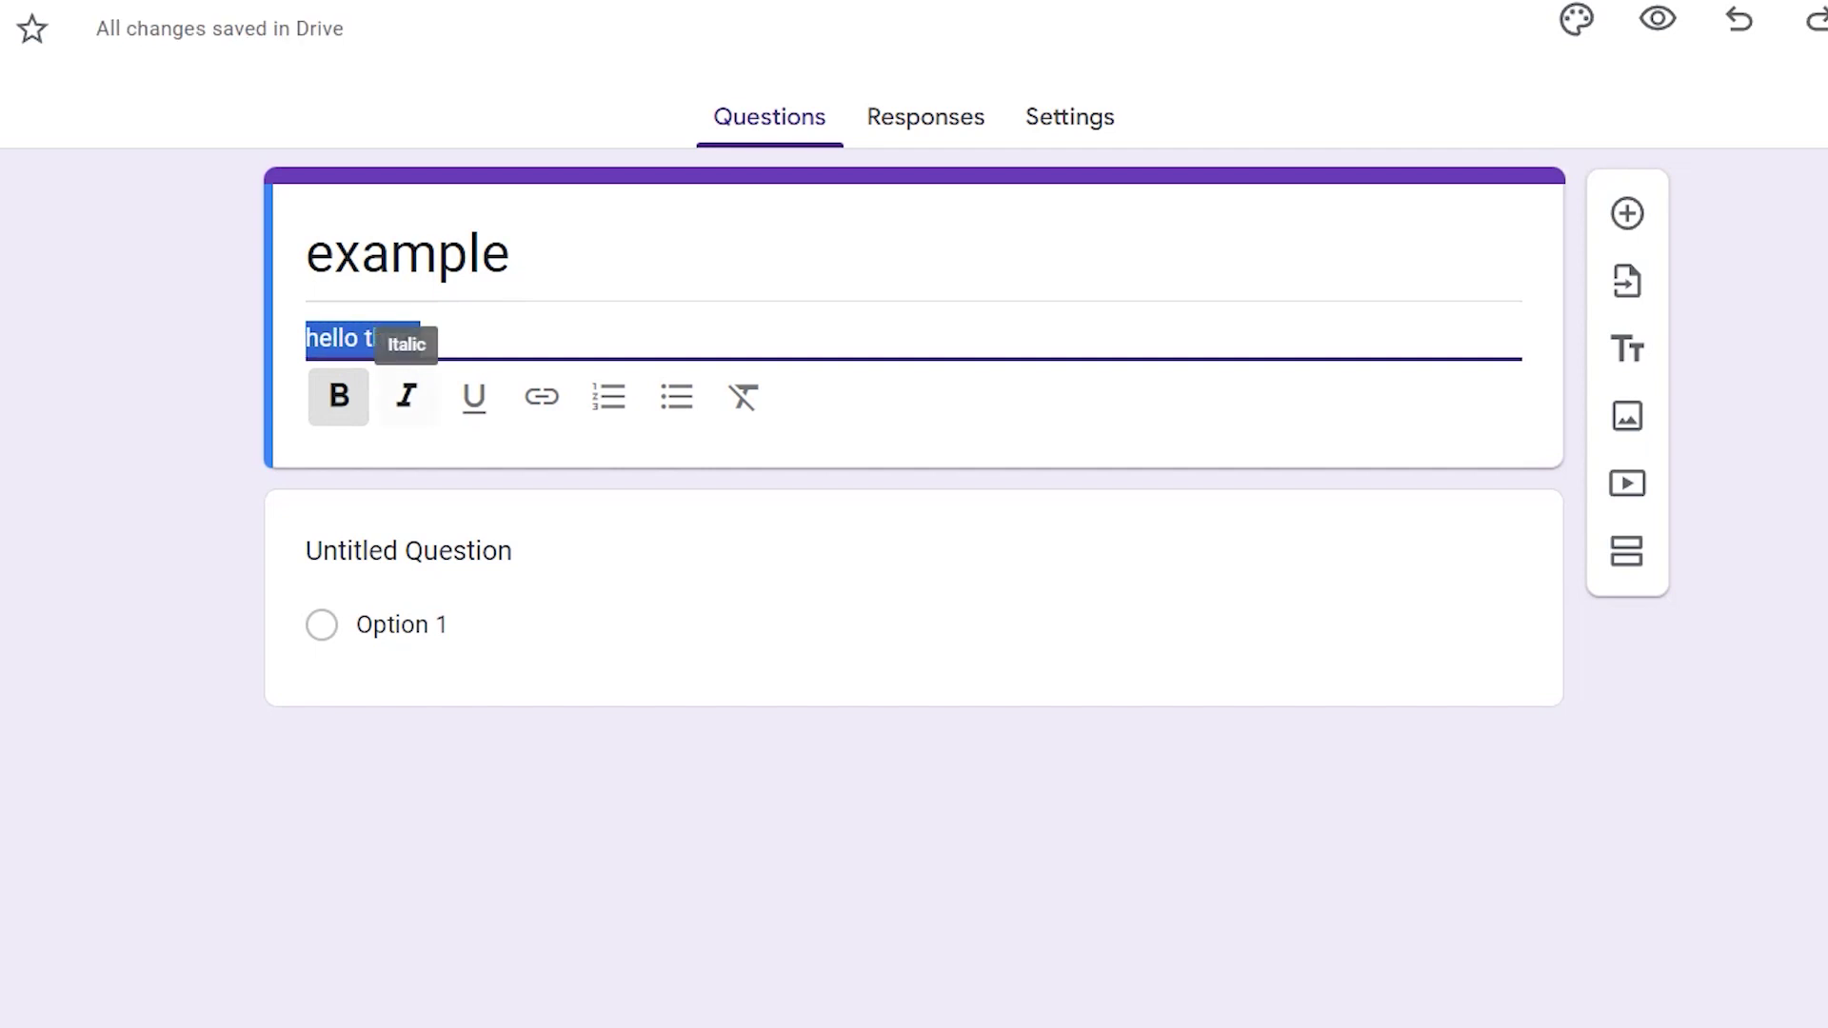
pyautogui.click(407, 396)
pyautogui.click(474, 396)
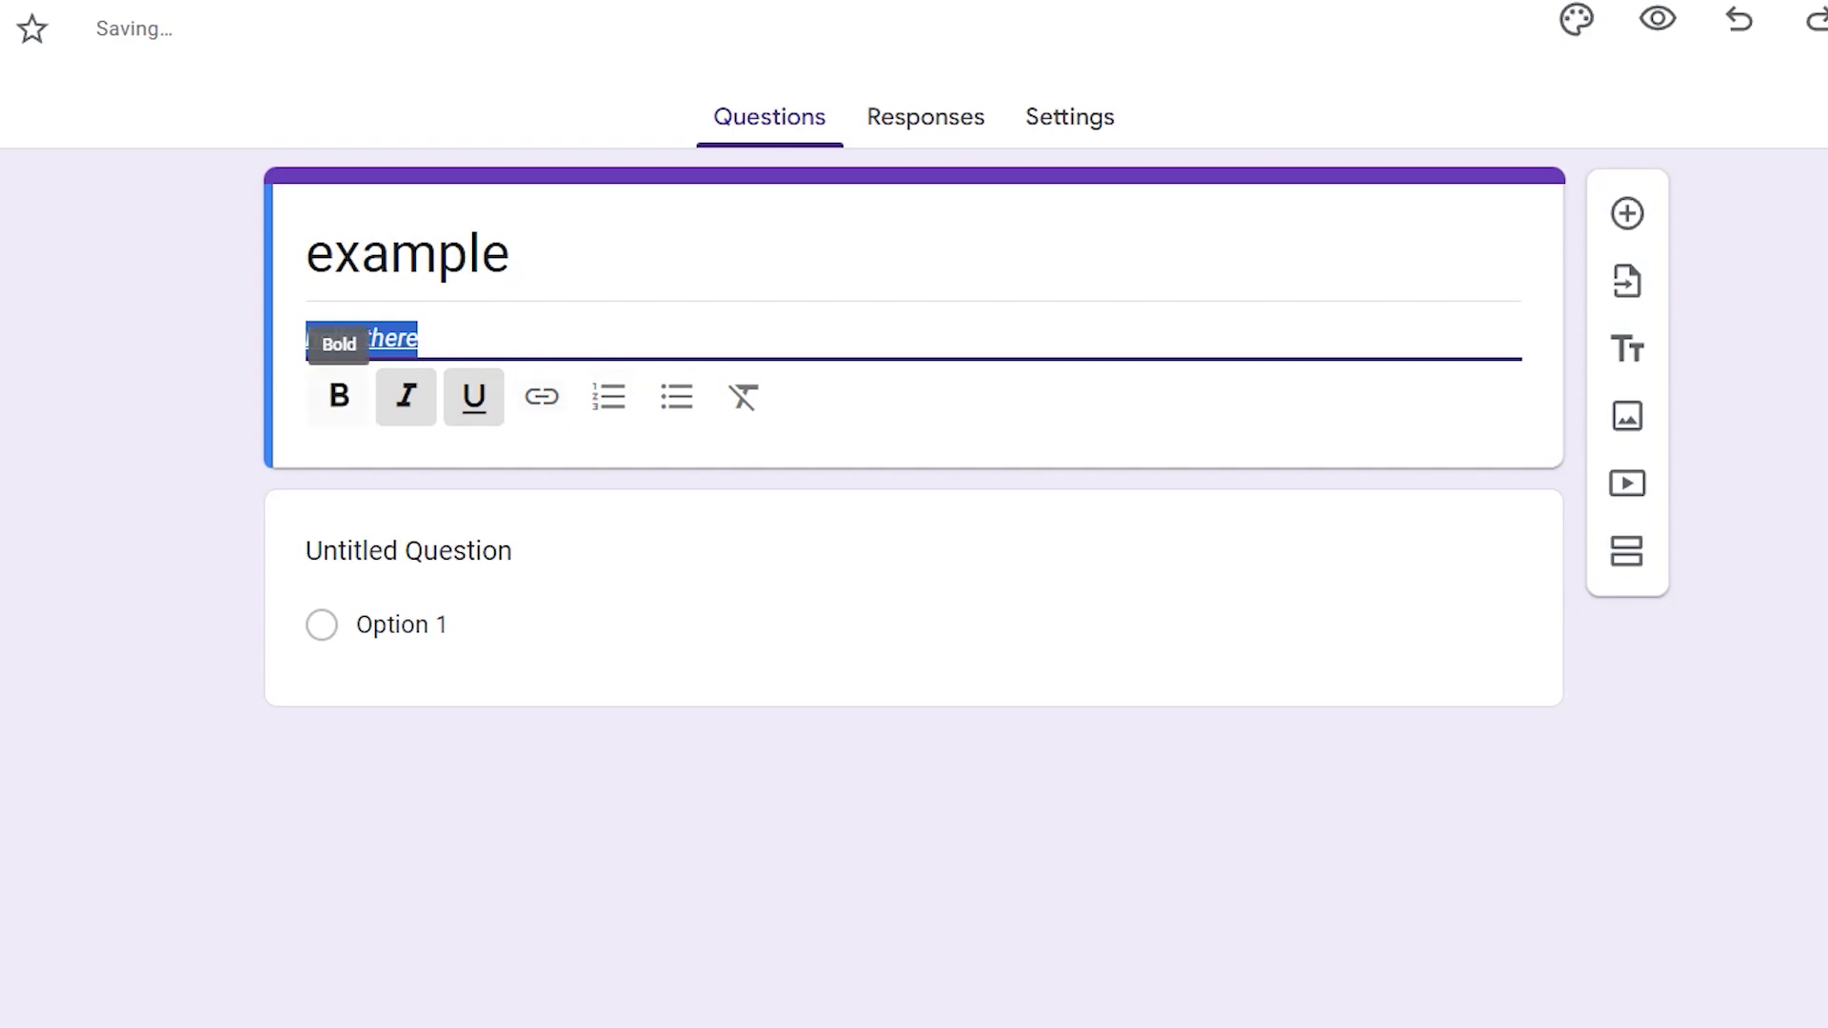
pyautogui.click(339, 396)
pyautogui.click(914, 440)
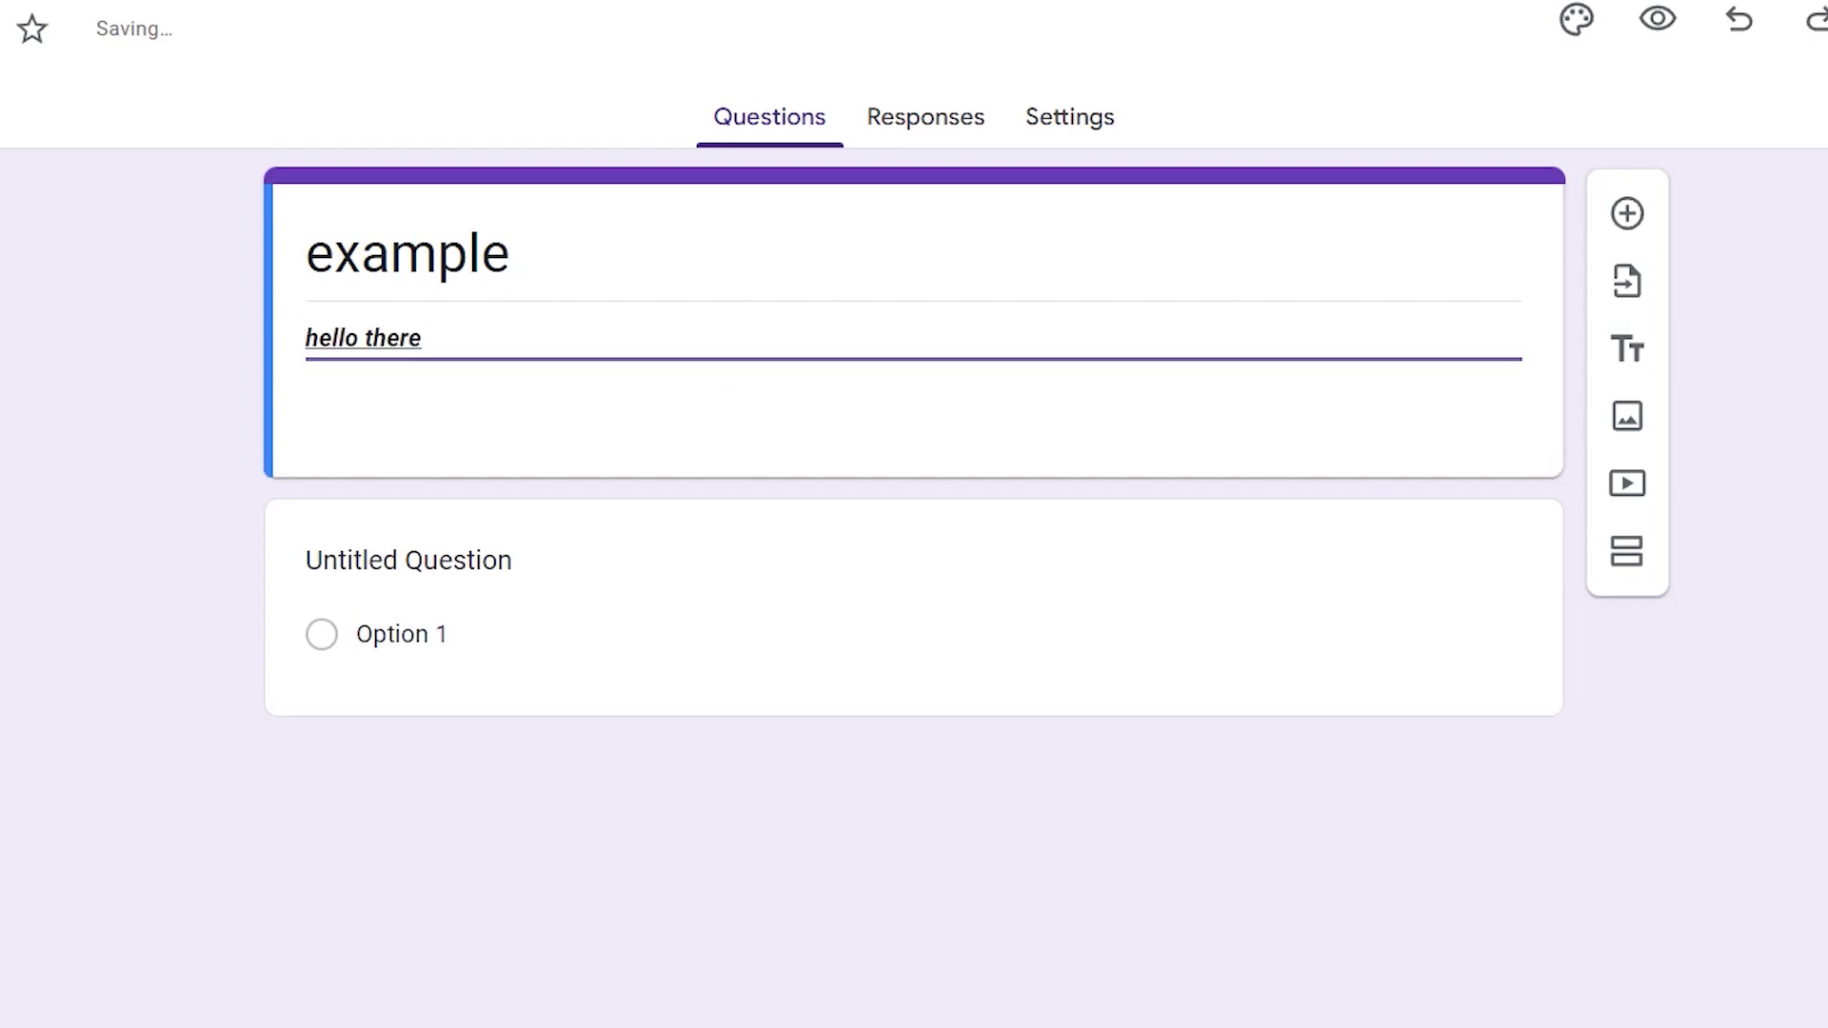
pyautogui.click(669, 557)
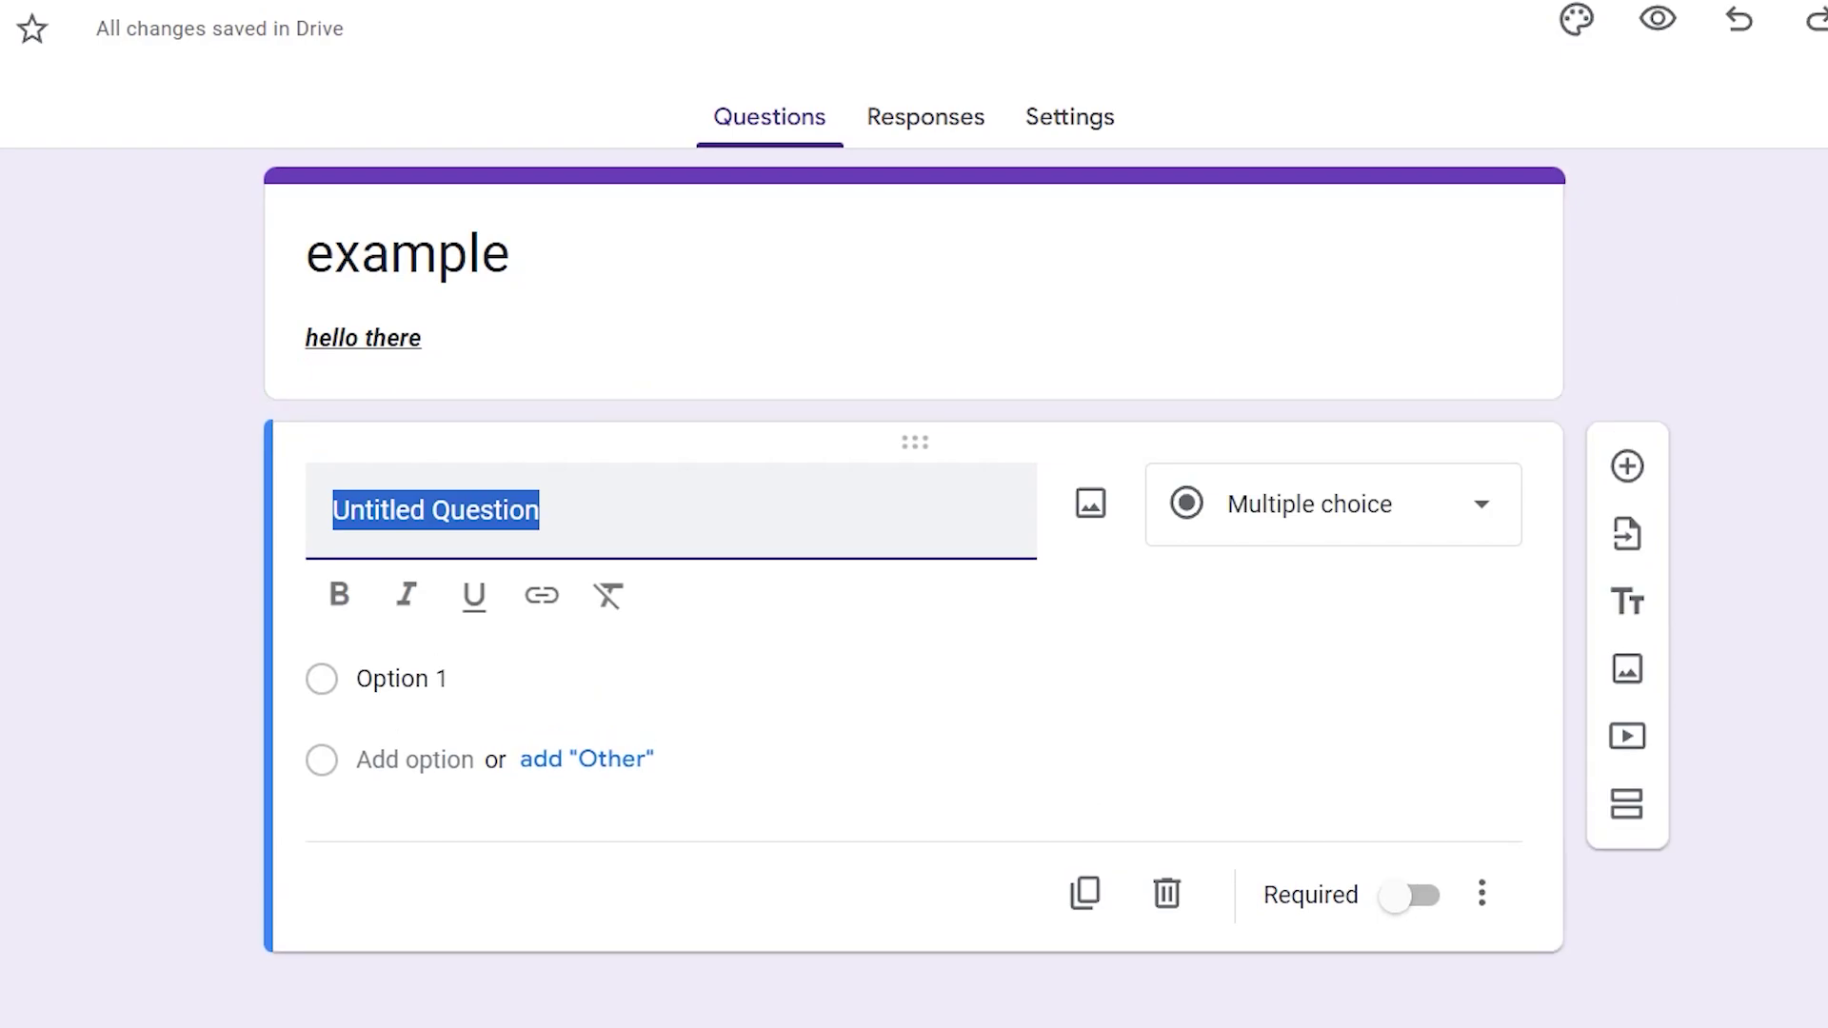
# - Title the first question 'how r u?' and rename its first option to 'good'
pyautogui.press('BackSpace')
pyautogui.write('w')
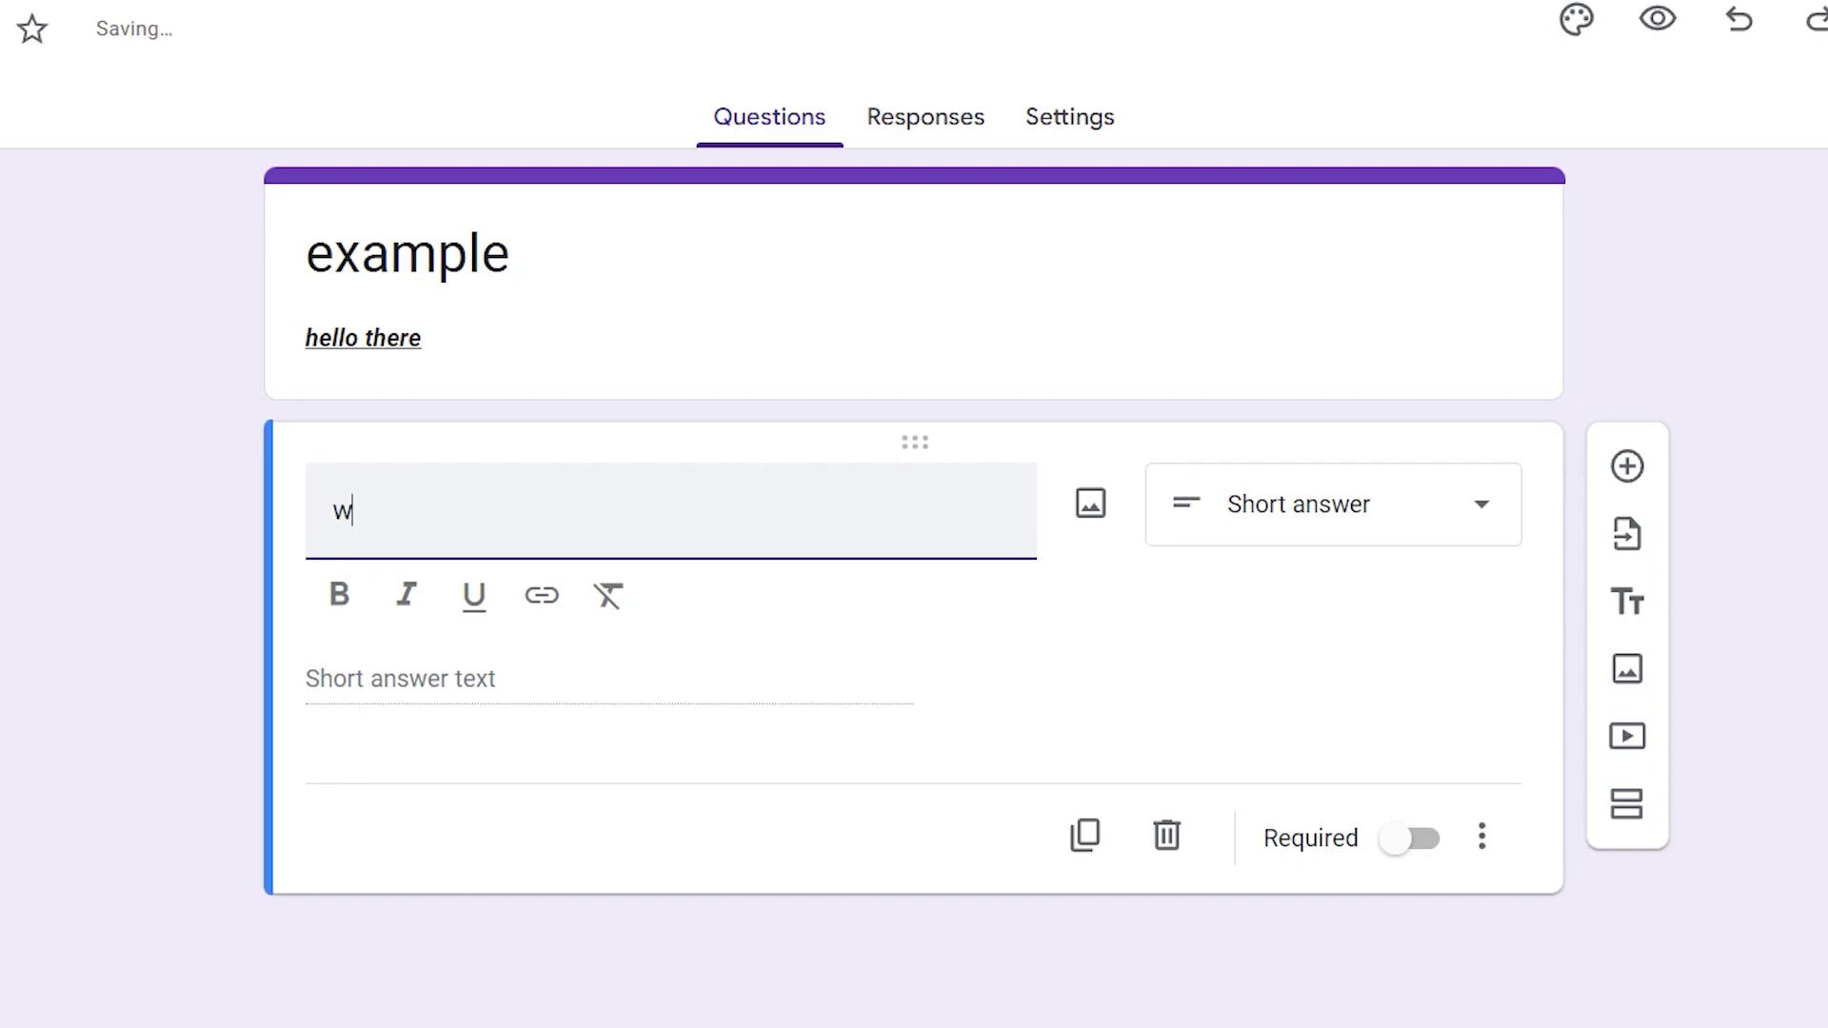
pyautogui.press('BackSpace')
pyautogui.write('how r')
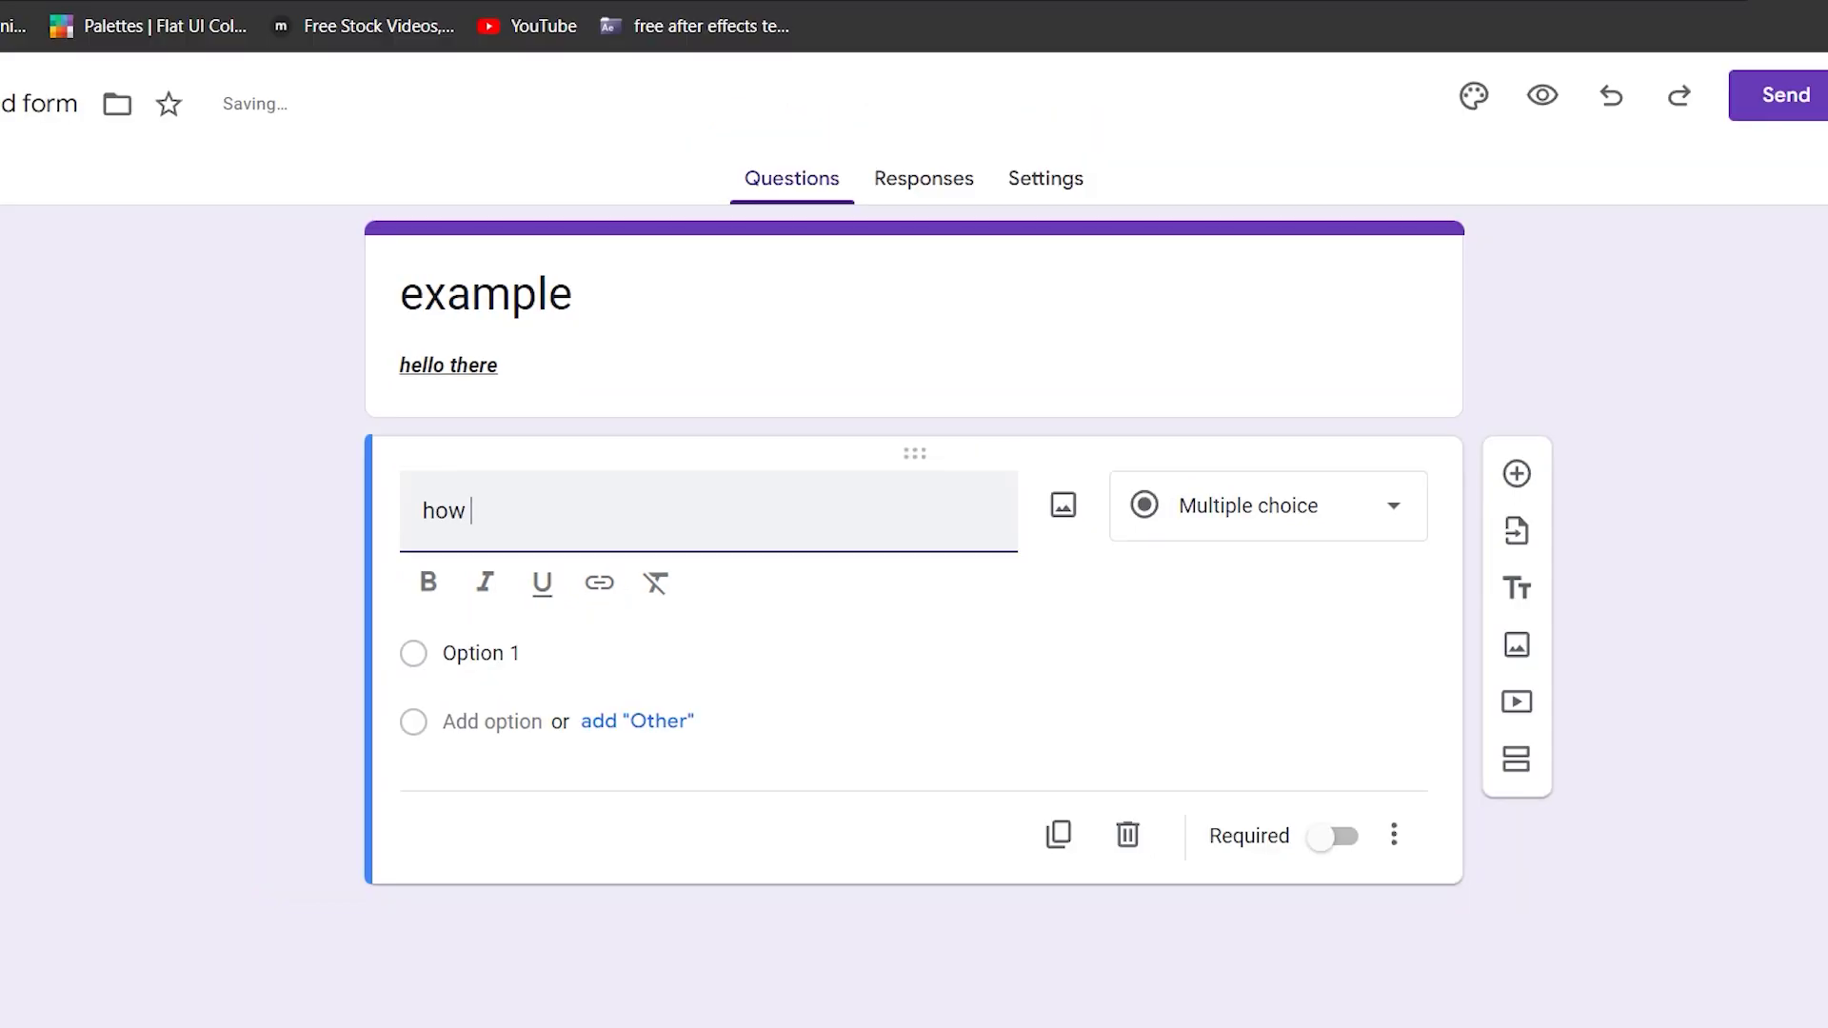
pyautogui.write(' u?')
pyautogui.click(481, 653)
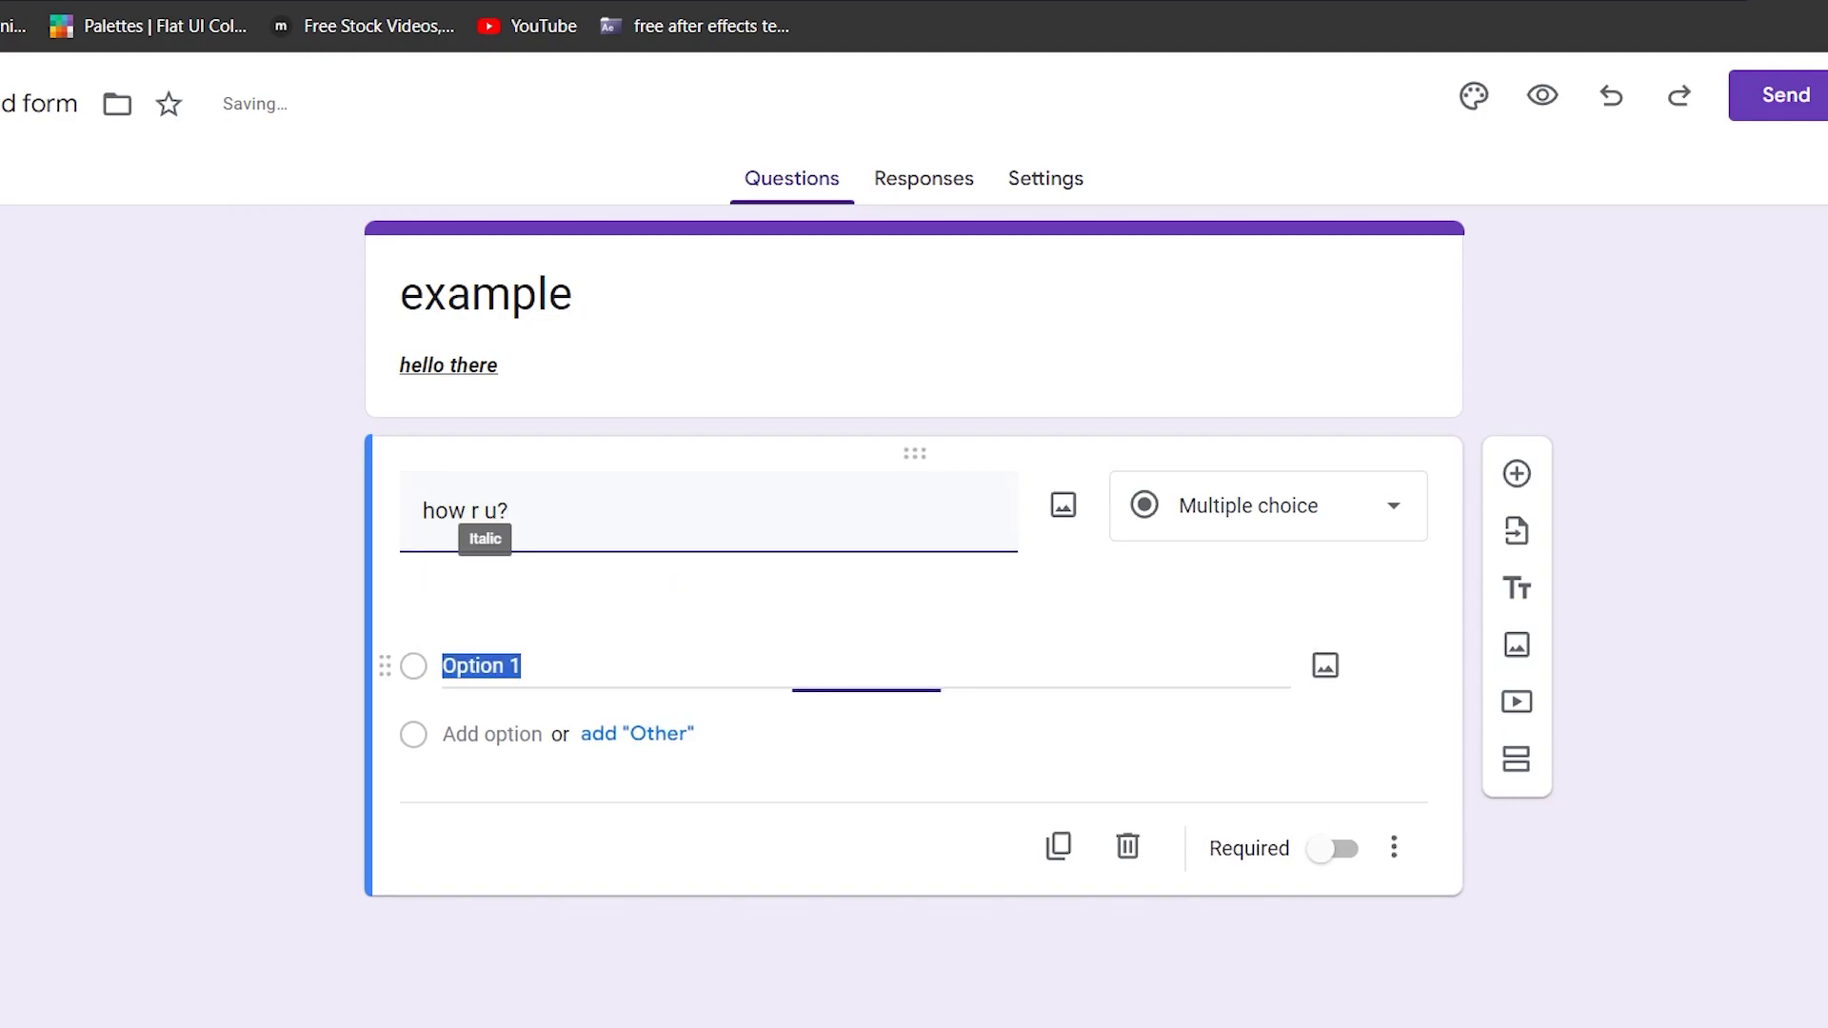
pyautogui.press('BackSpace')
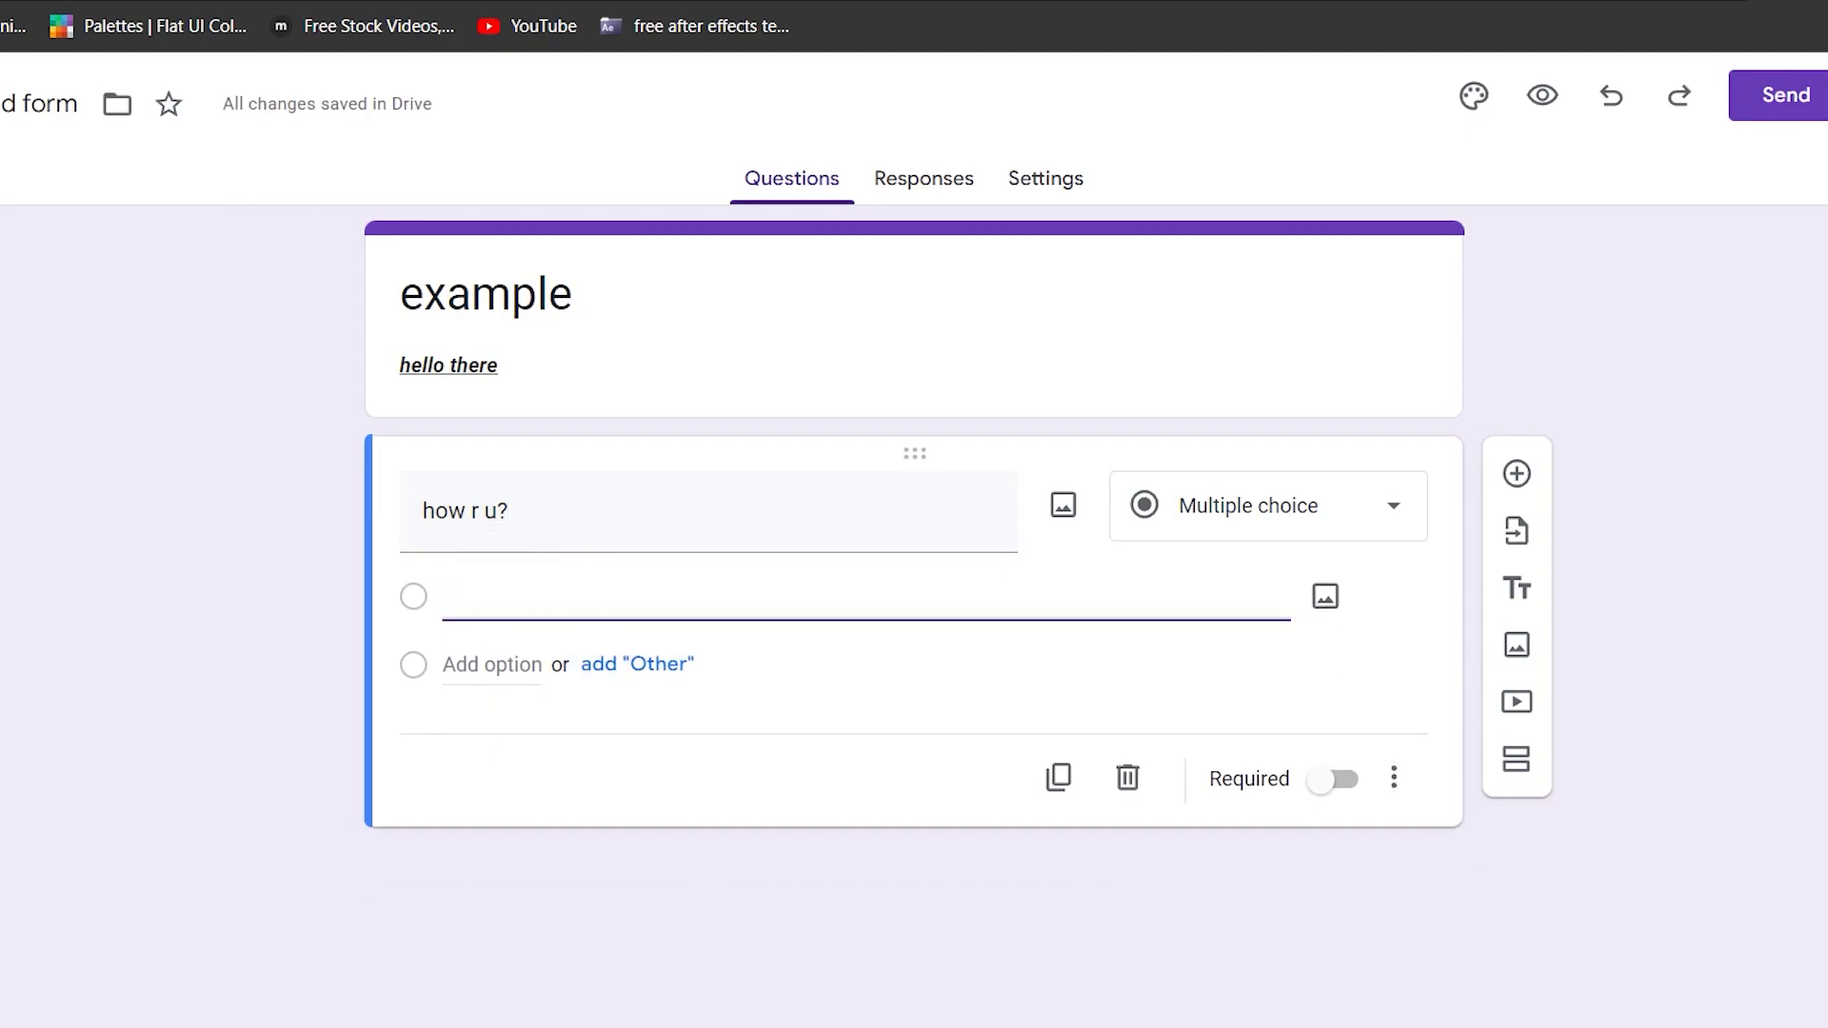
pyautogui.write('good')
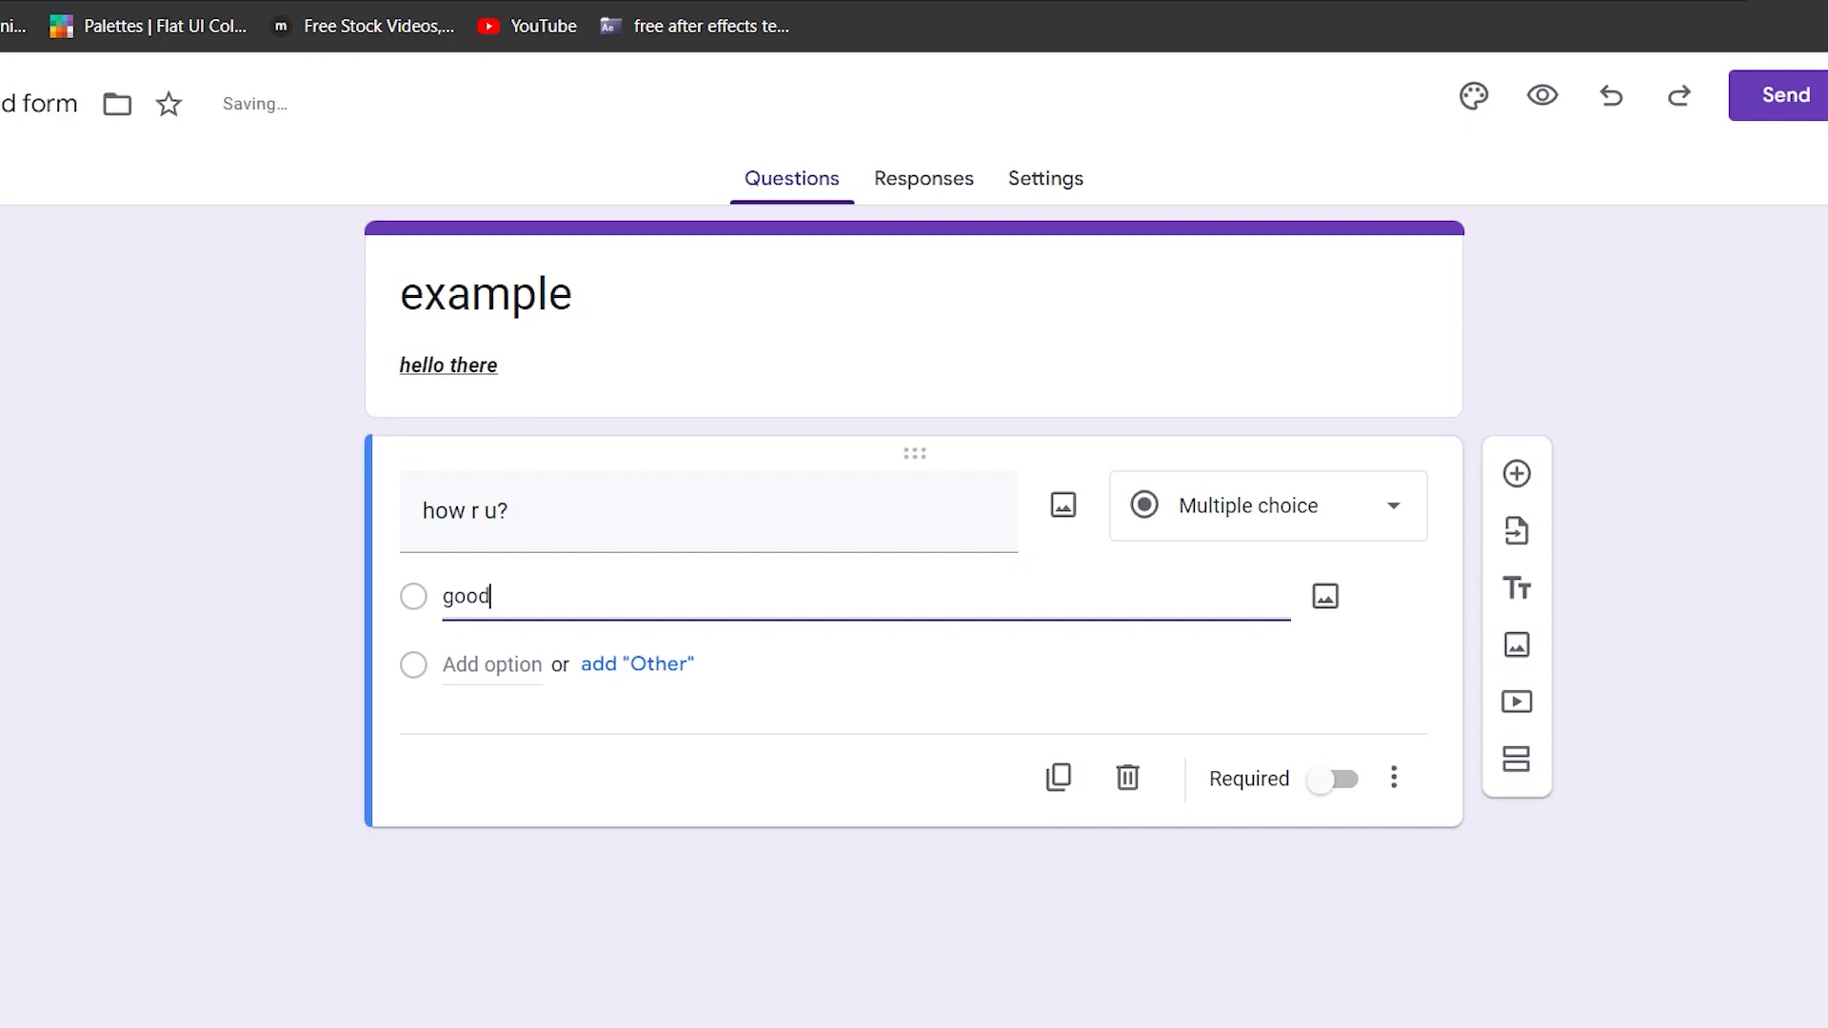
# - Add 'excellent' and 'fine' as the second and third answer options
pyautogui.click(467, 665)
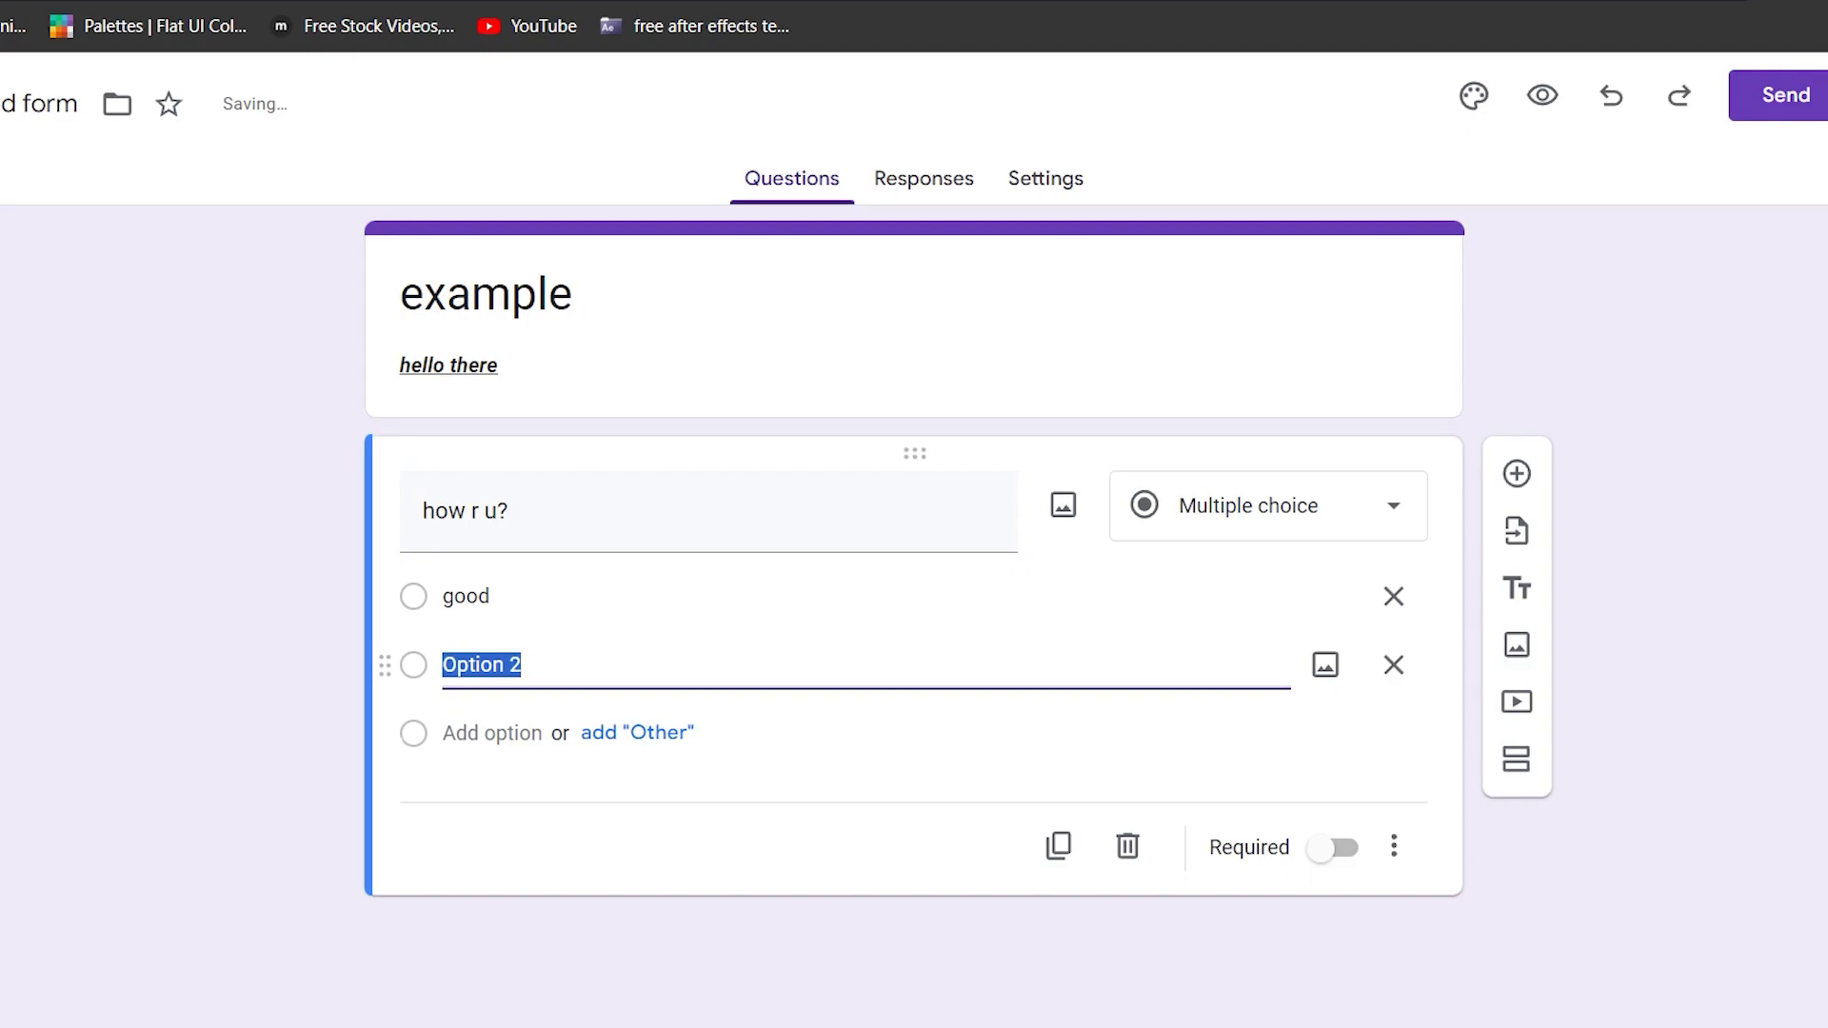
pyautogui.press('BackSpace')
pyautogui.write('e')
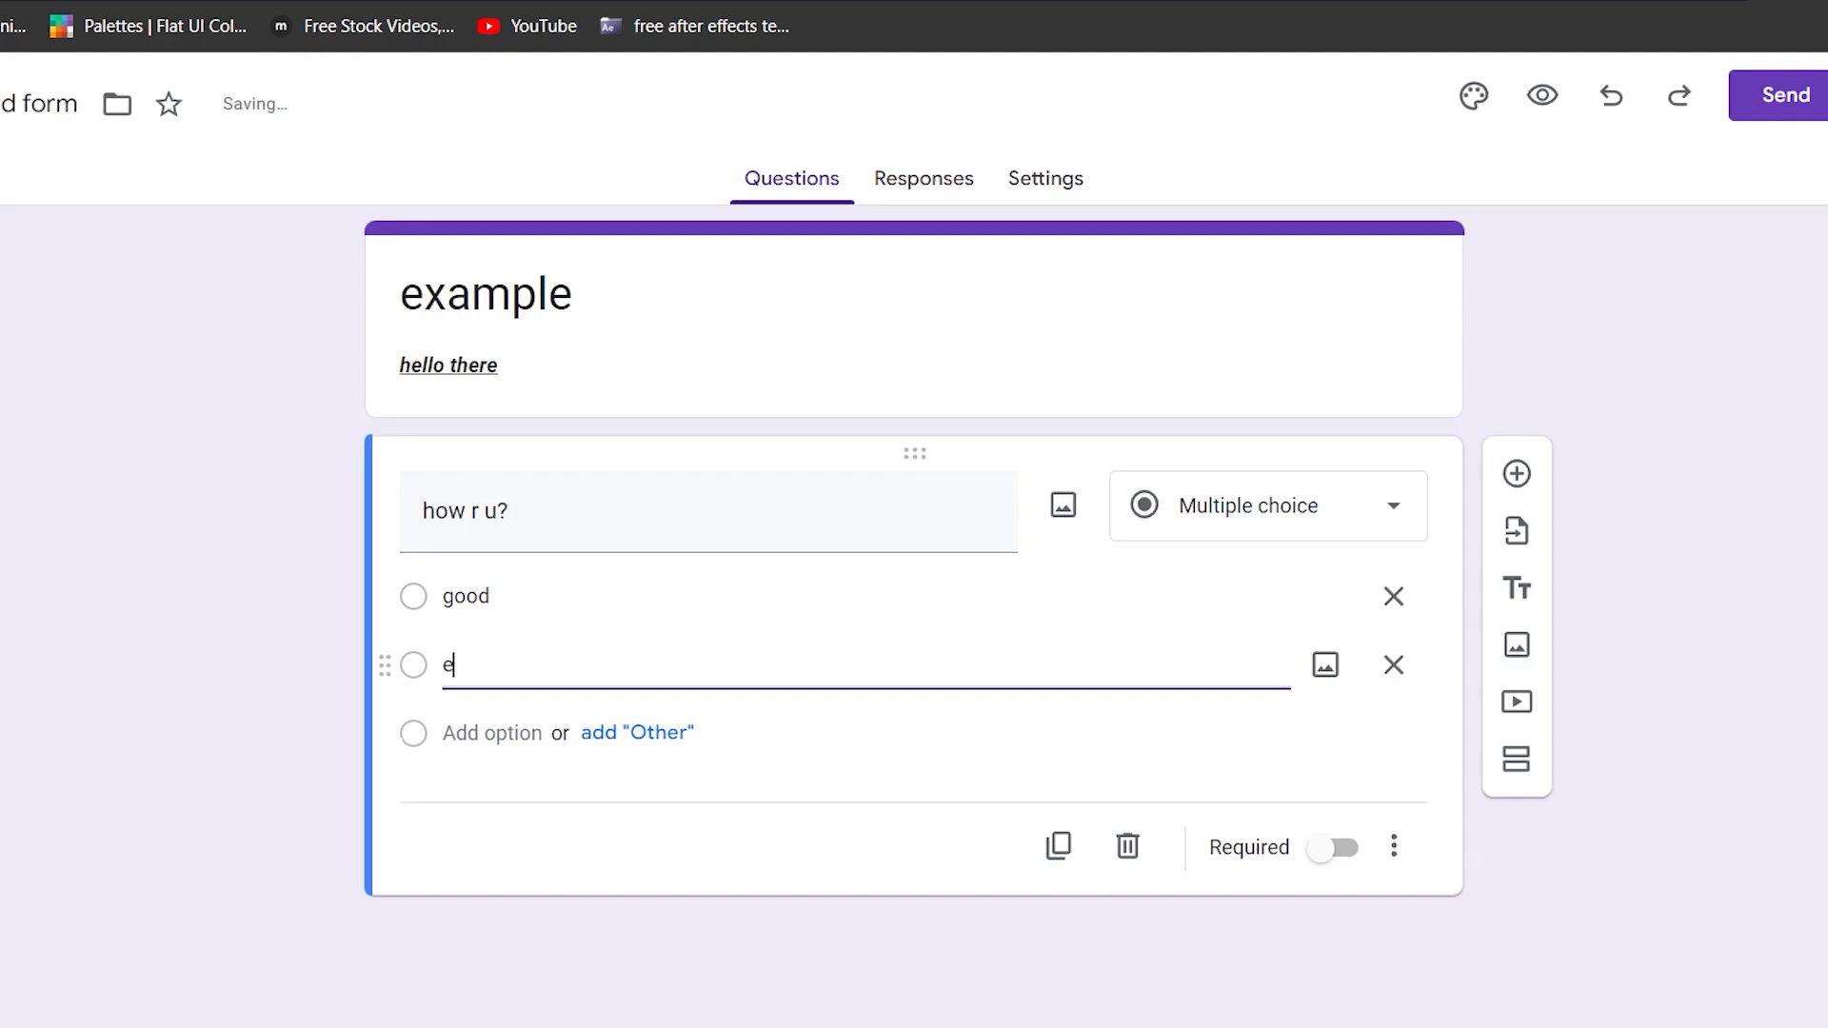
pyautogui.write('xcellent')
pyautogui.click(491, 734)
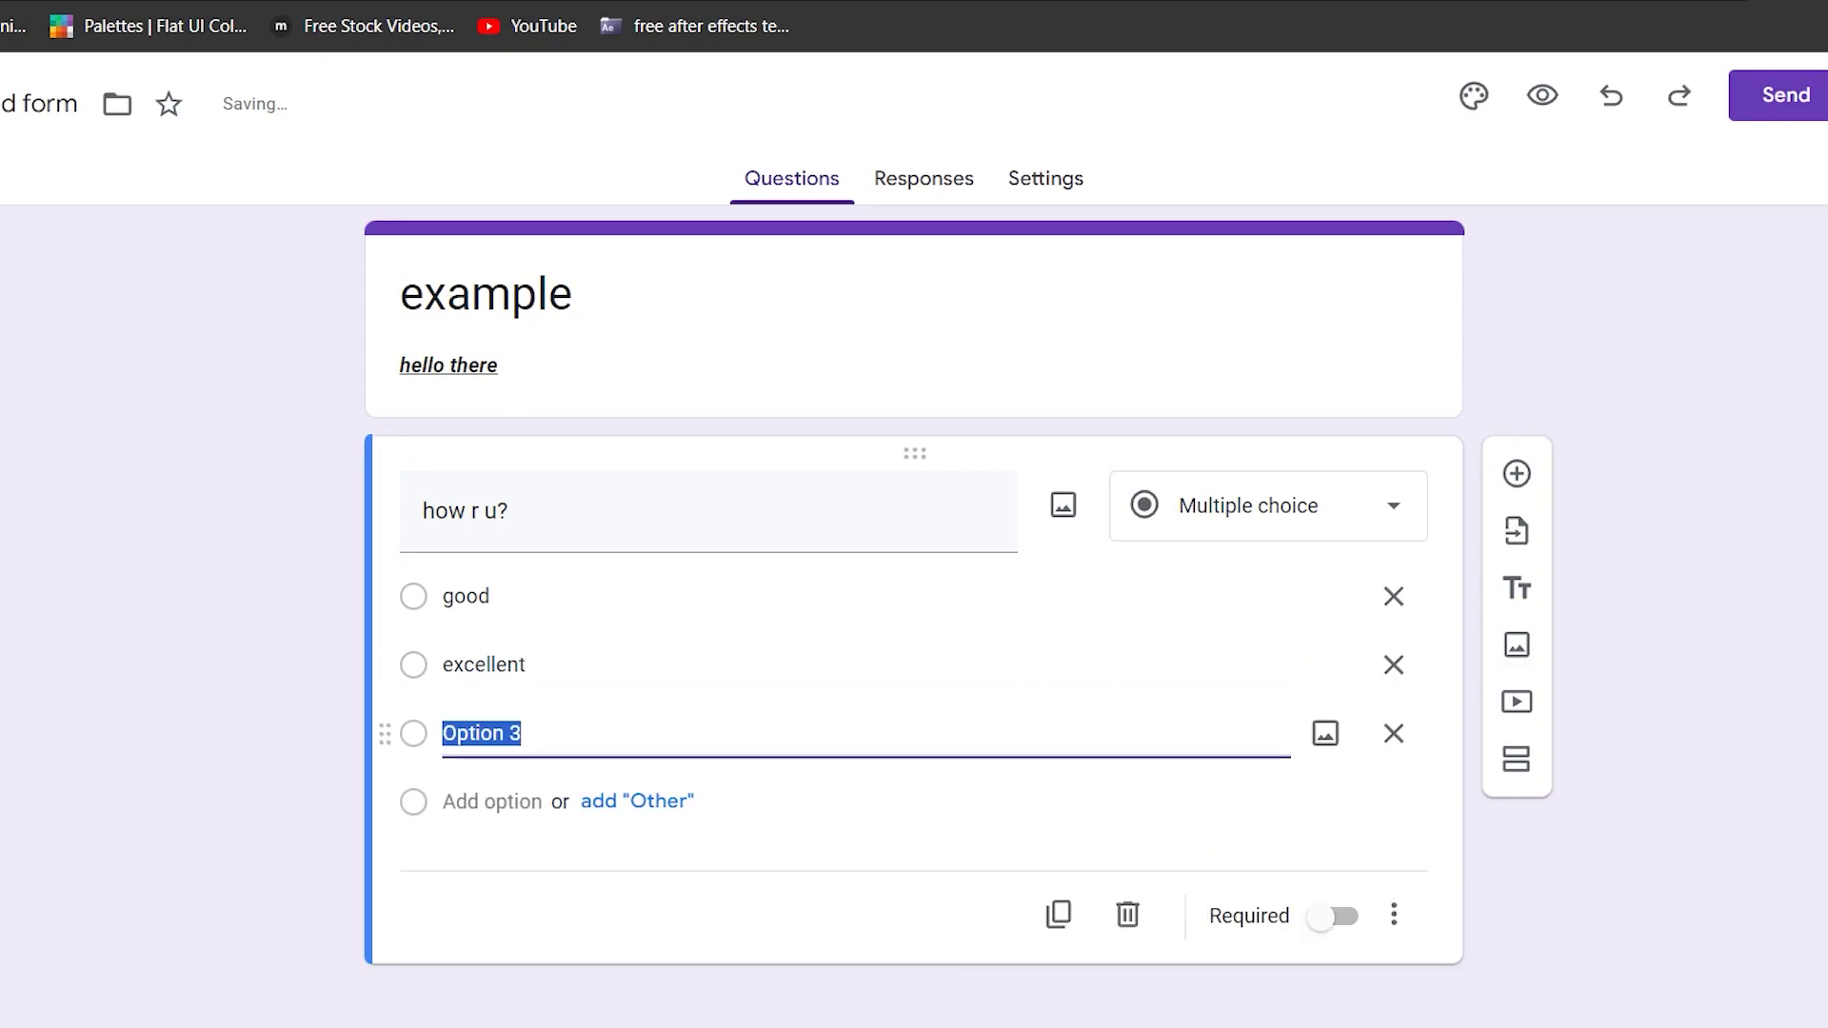
pyautogui.write('fine')
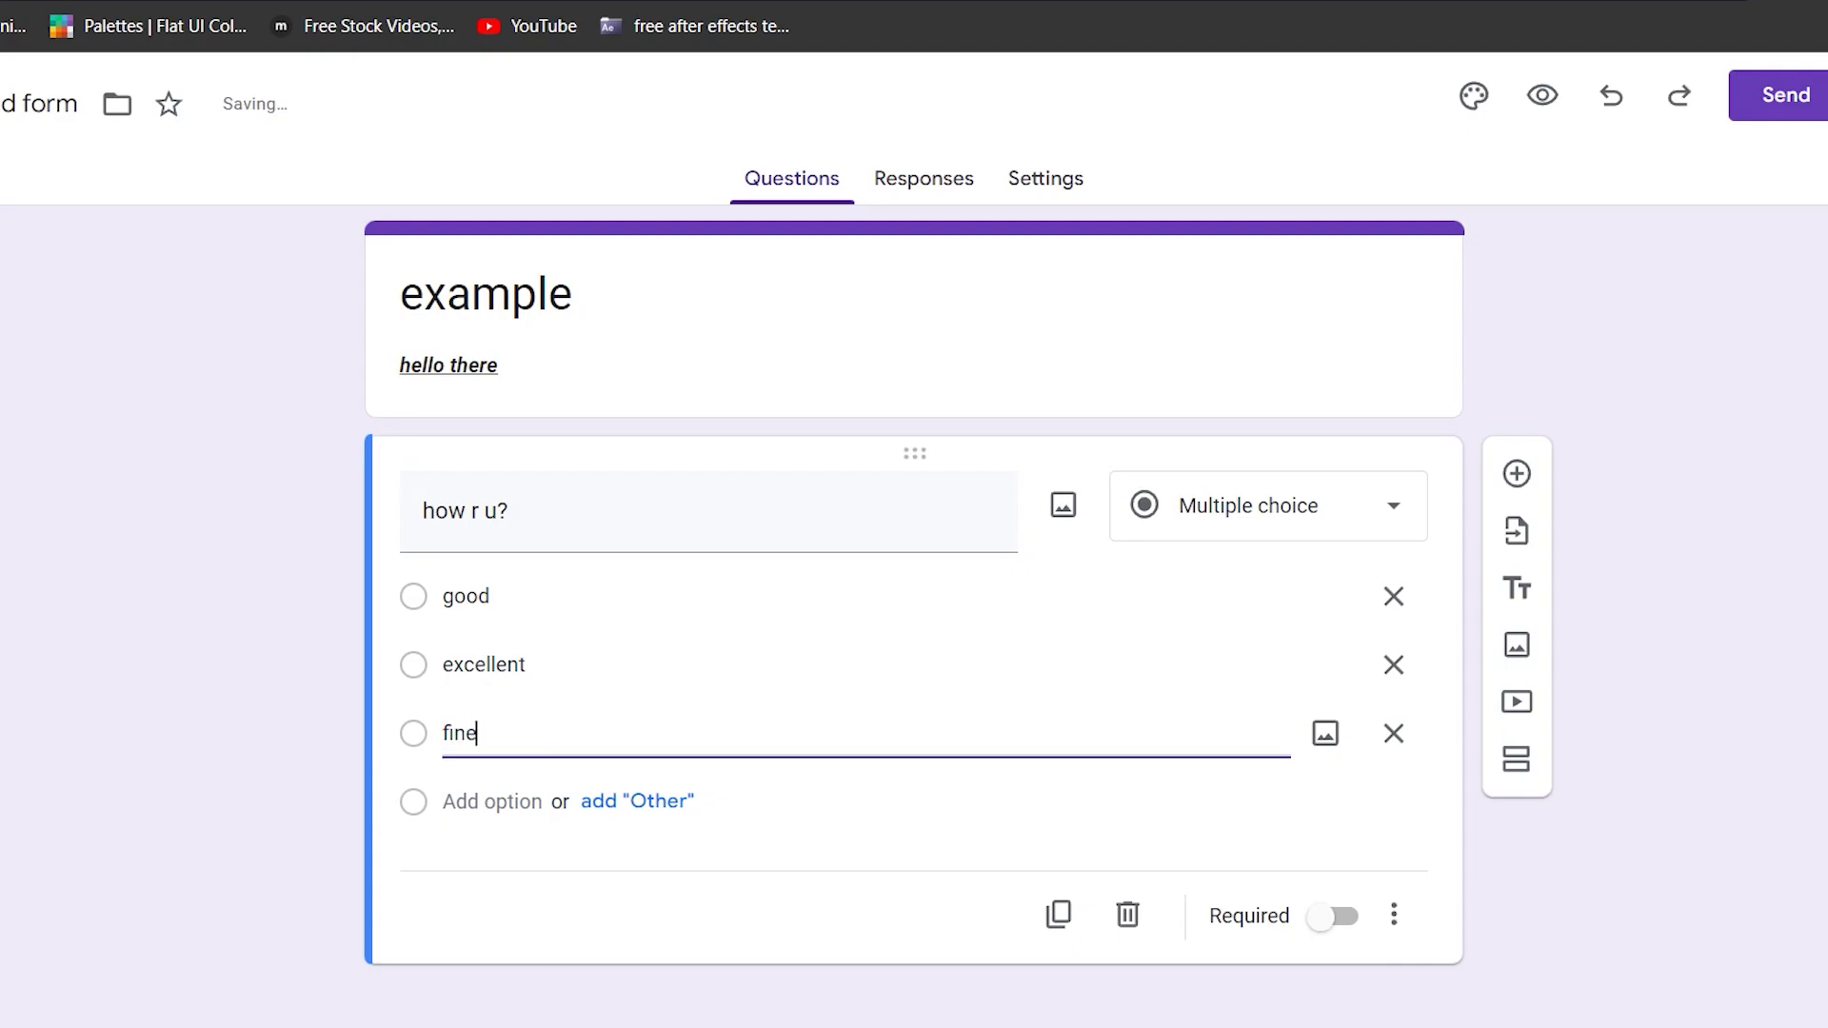
pyautogui.click(1267, 506)
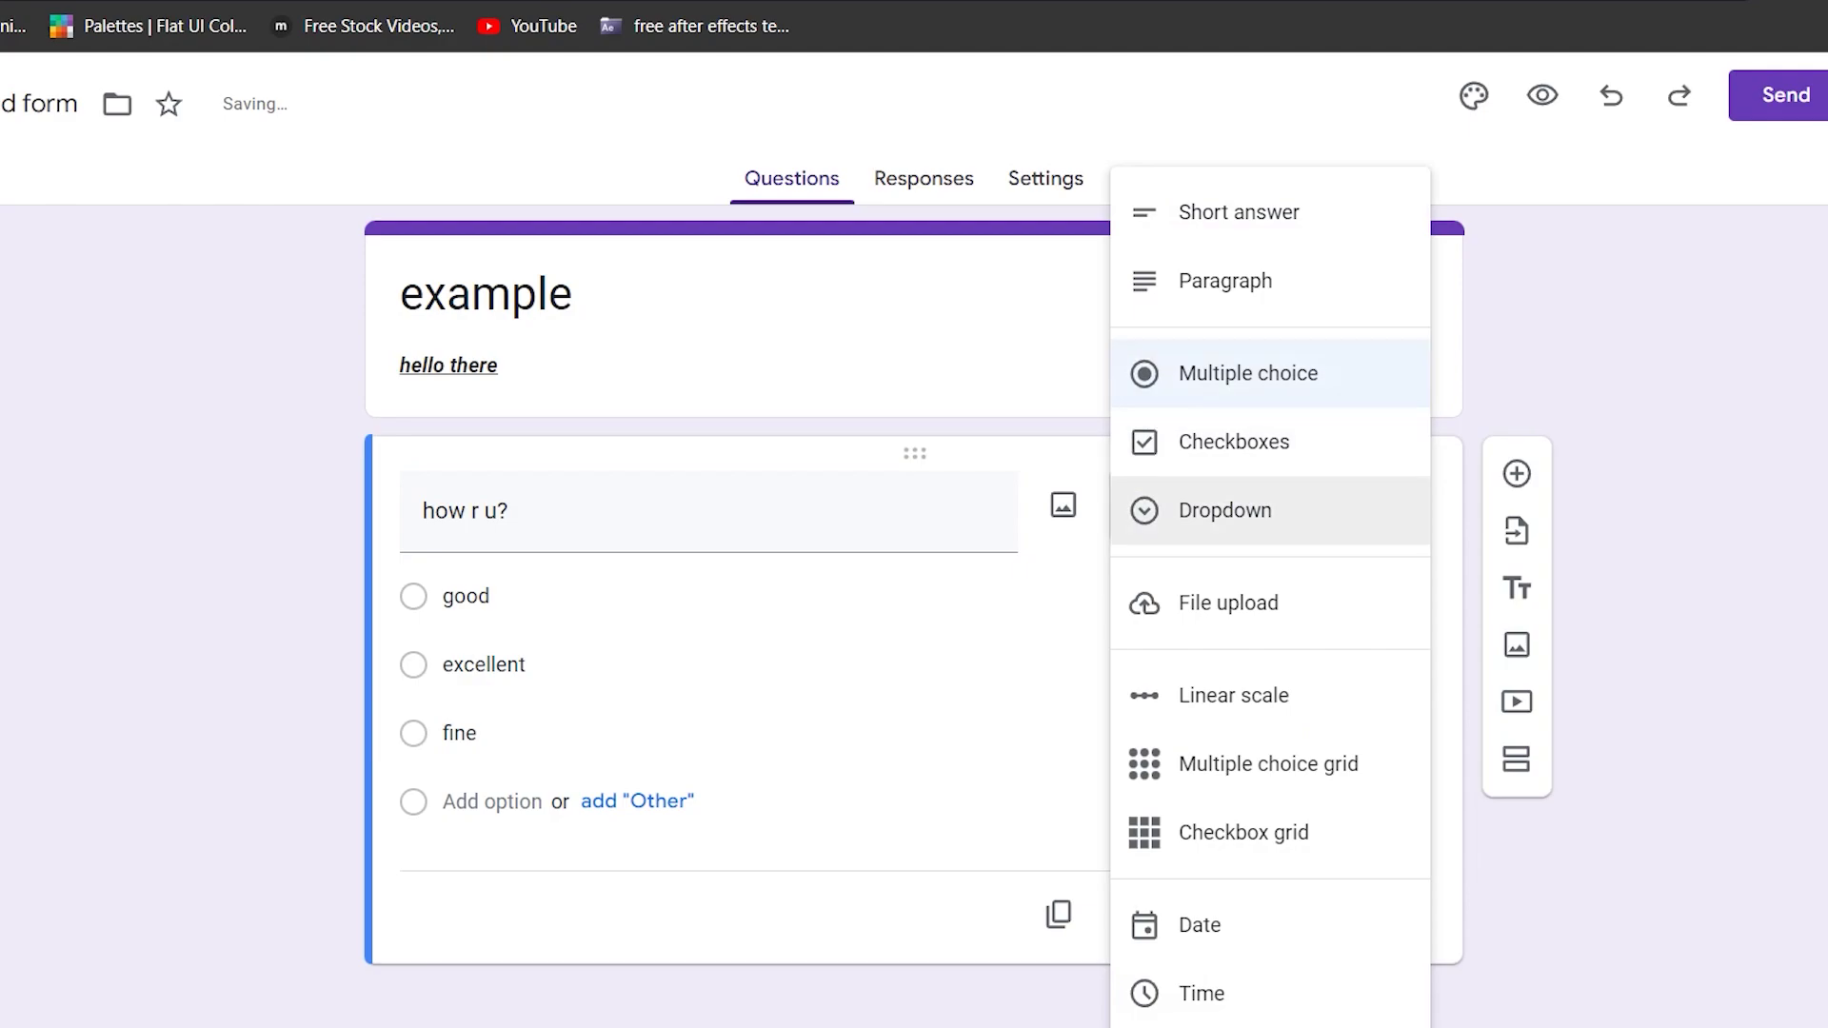
# - Make 'how r u?' a required Checkboxes question and add a title card below it
pyautogui.click(1228, 510)
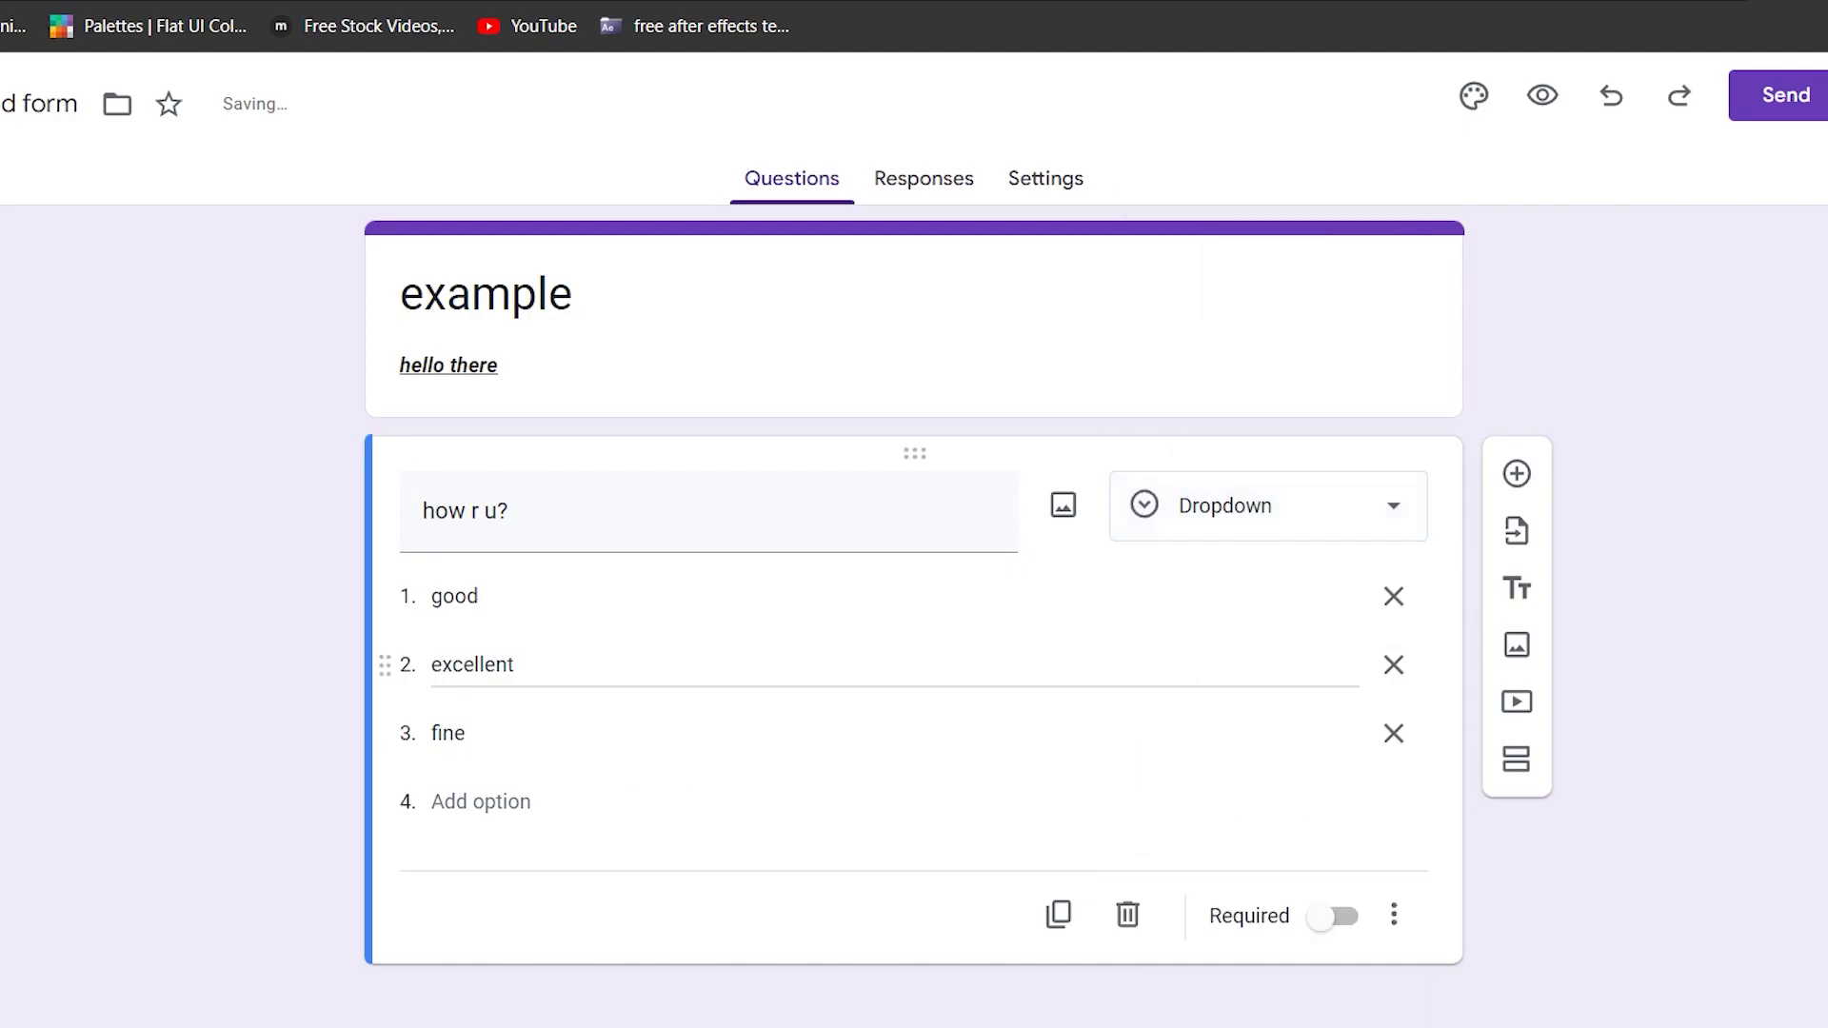
pyautogui.click(1266, 506)
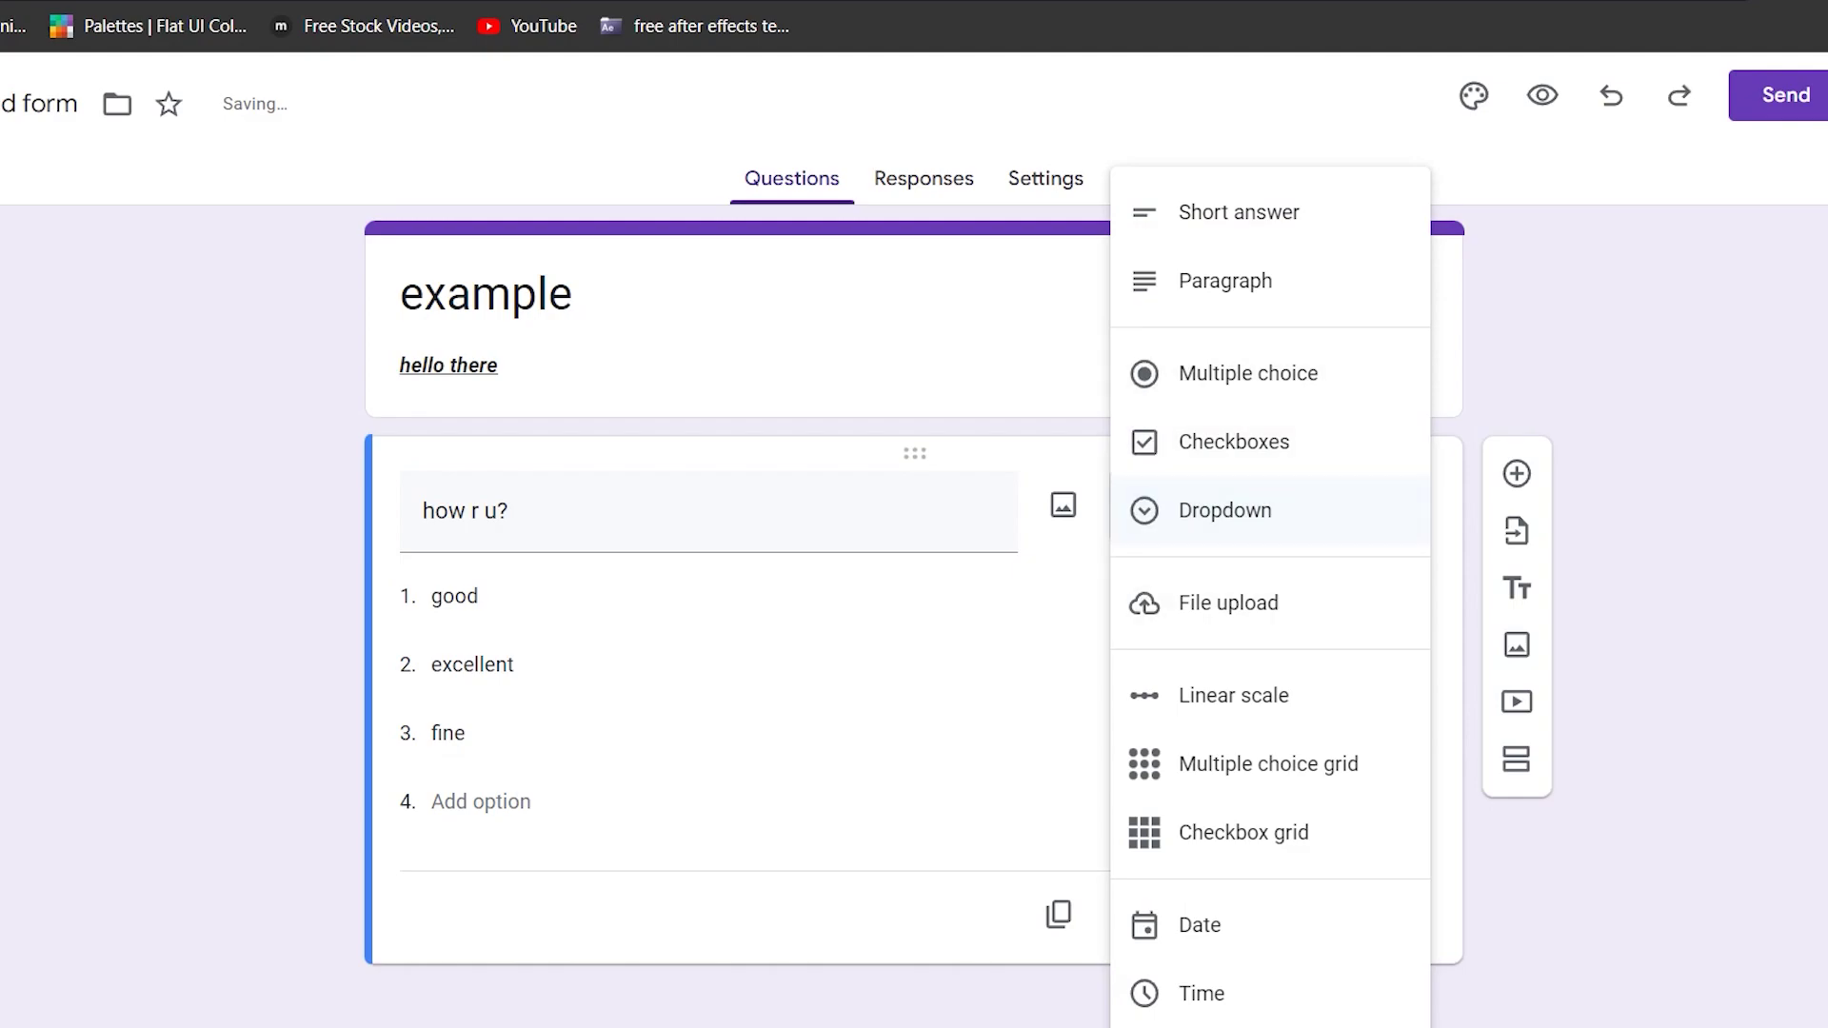
pyautogui.click(1337, 442)
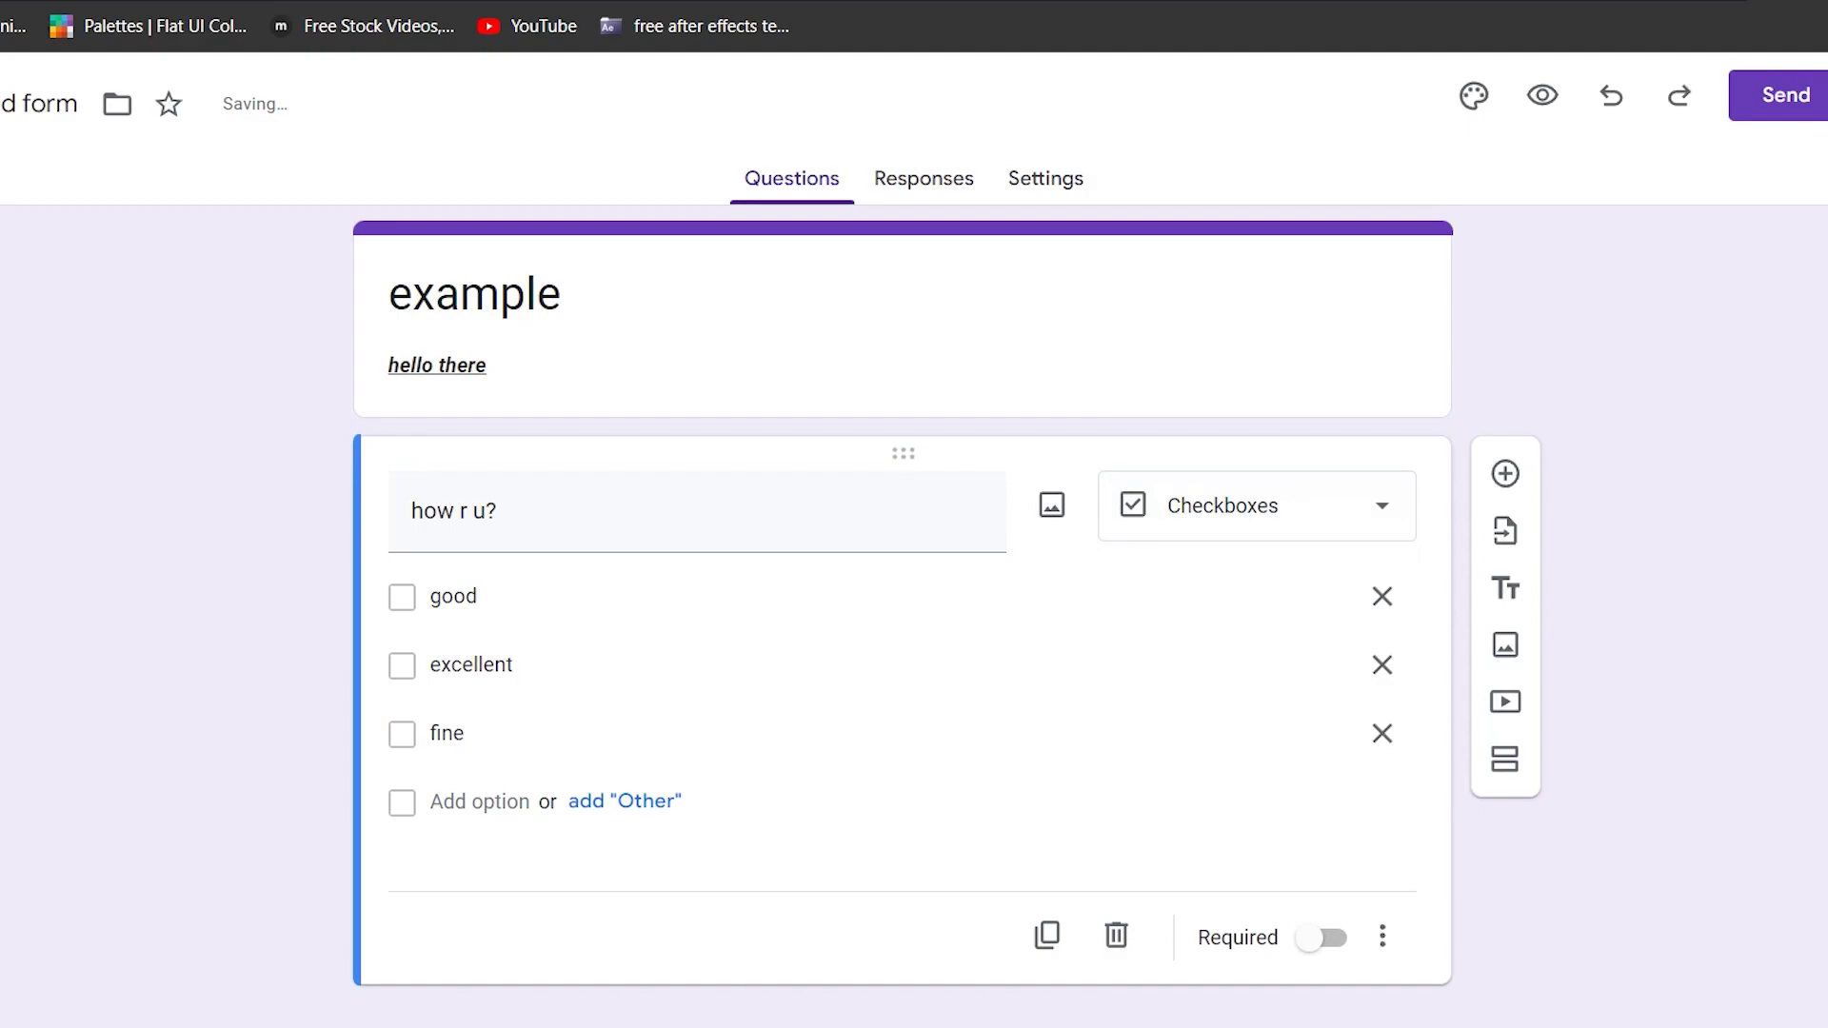
pyautogui.click(1505, 588)
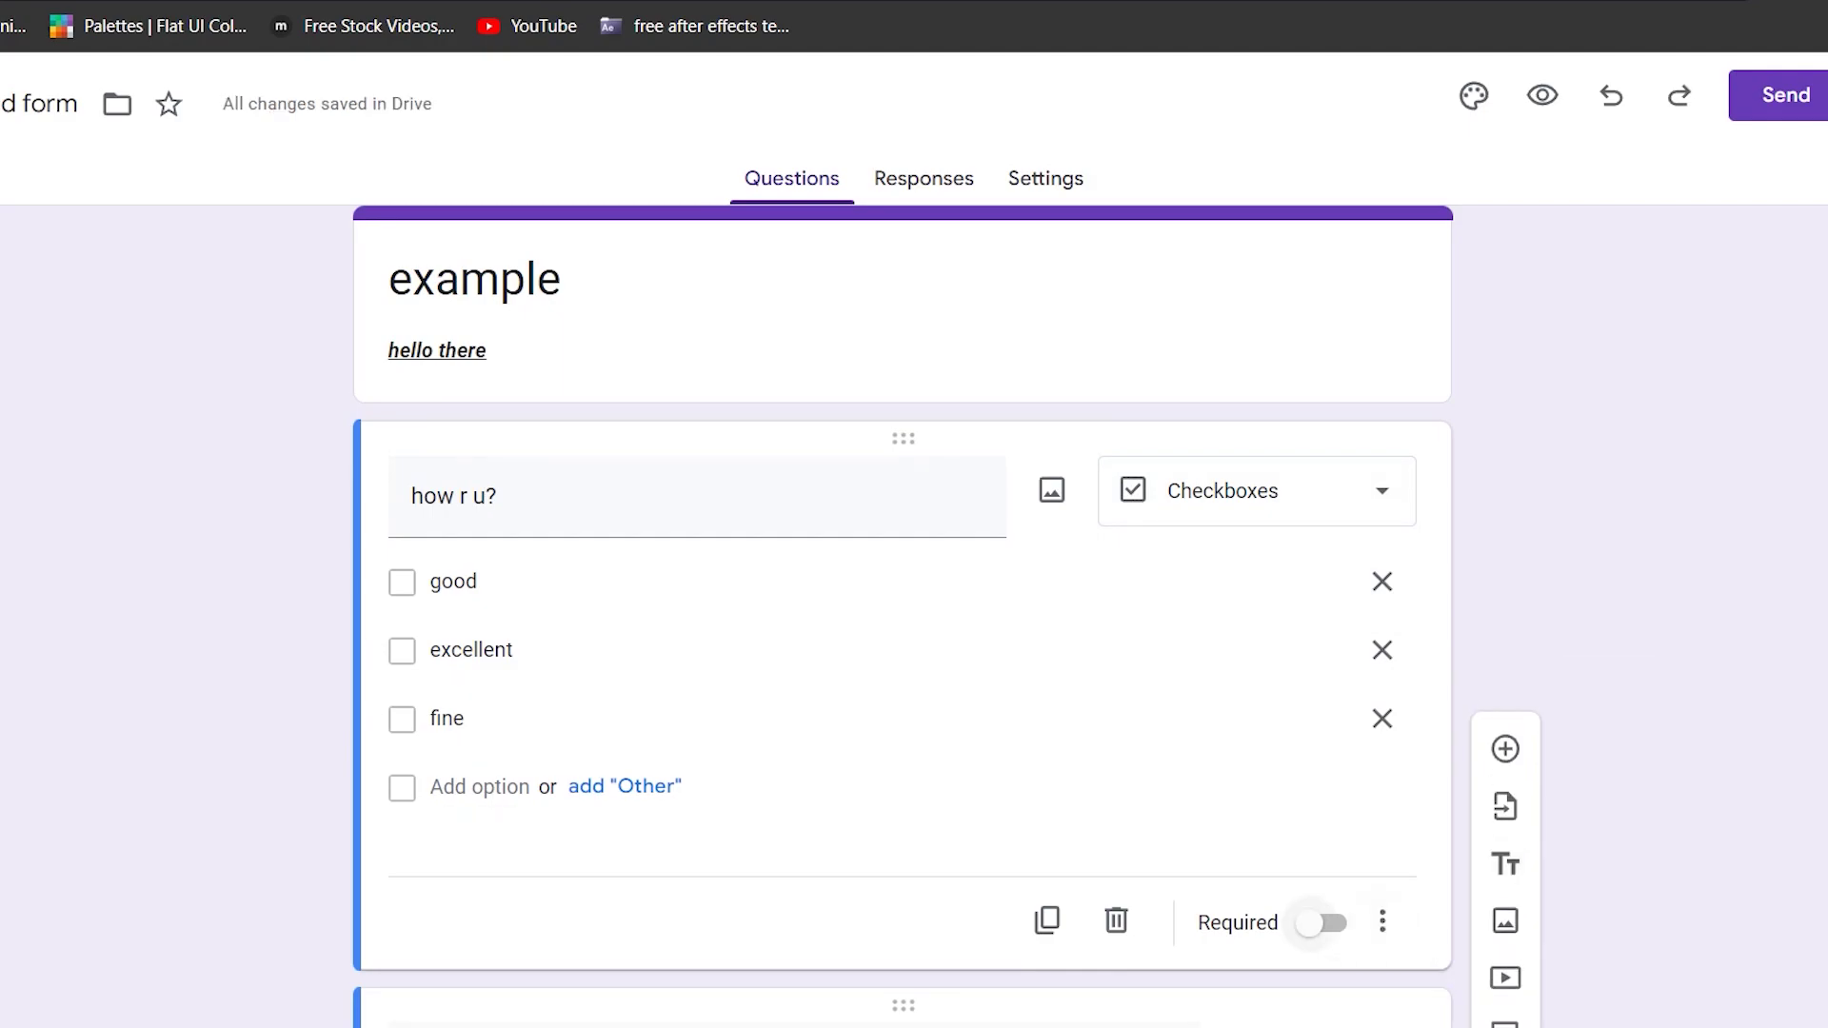
pyautogui.click(1312, 922)
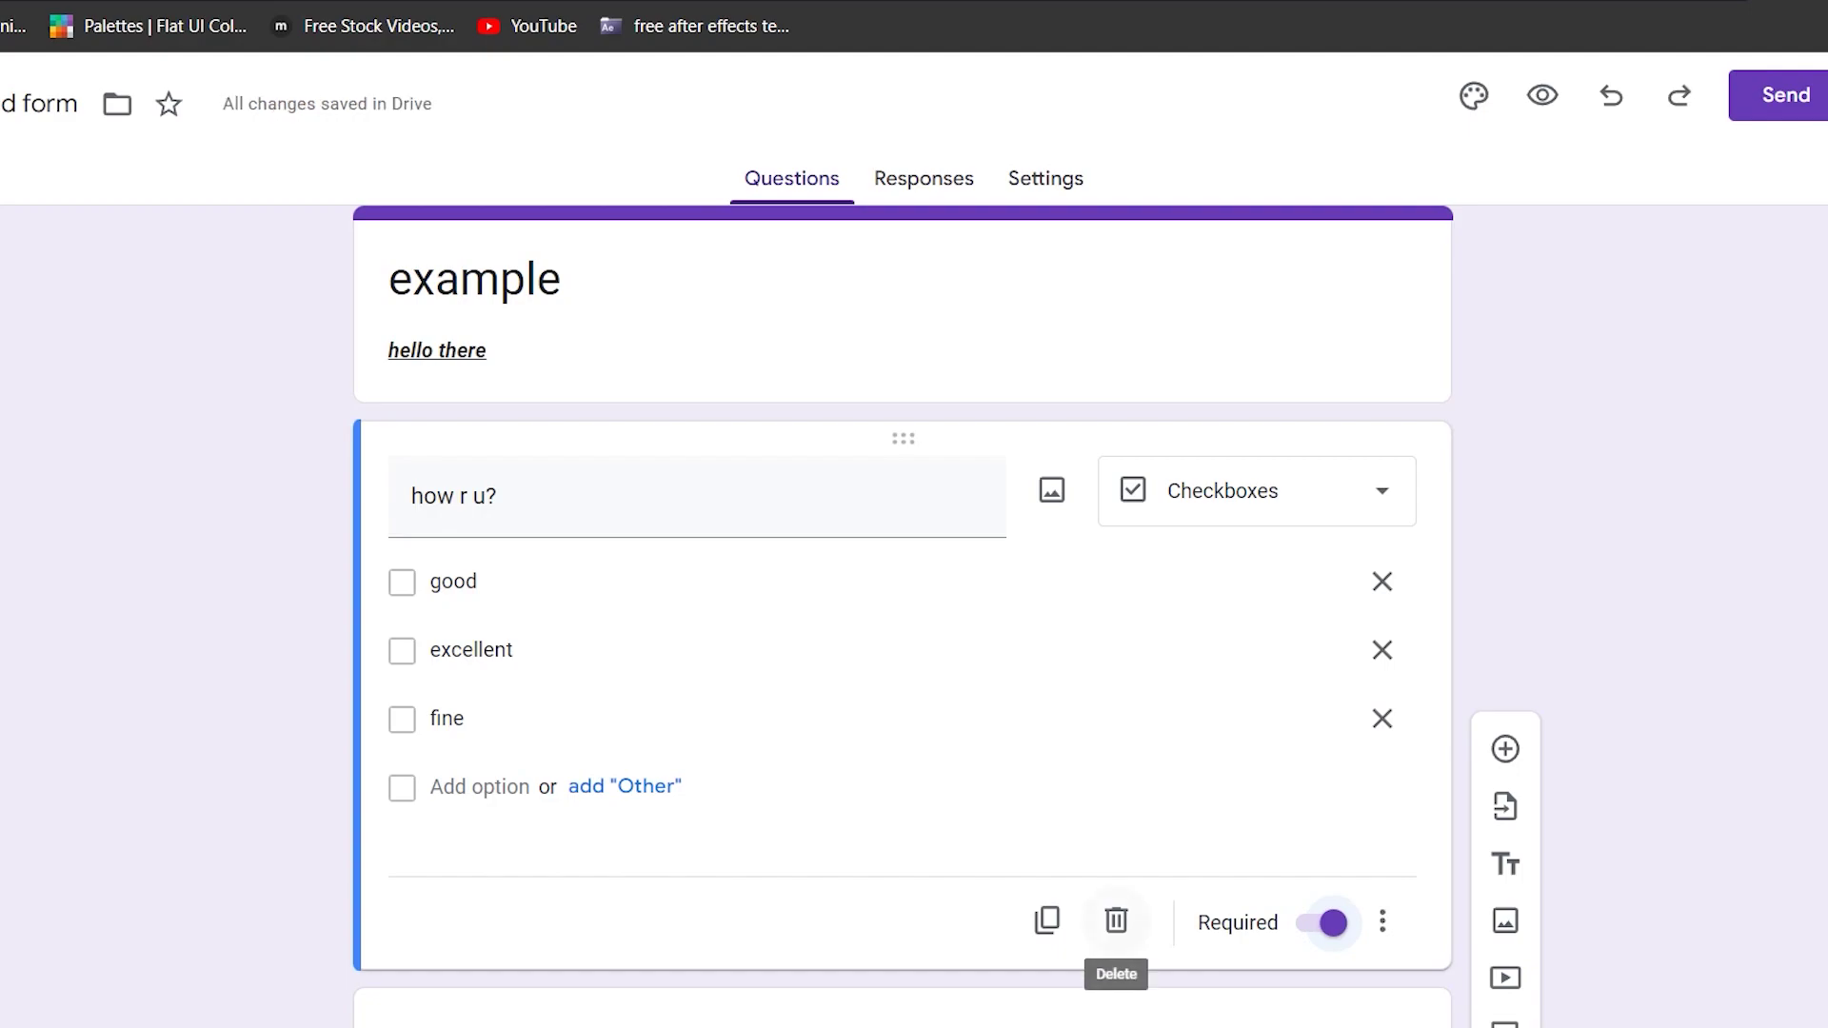
# - Delete 'how r u?' and import 'Are you a book reader?' from the second Untitled form
pyautogui.click(1116, 920)
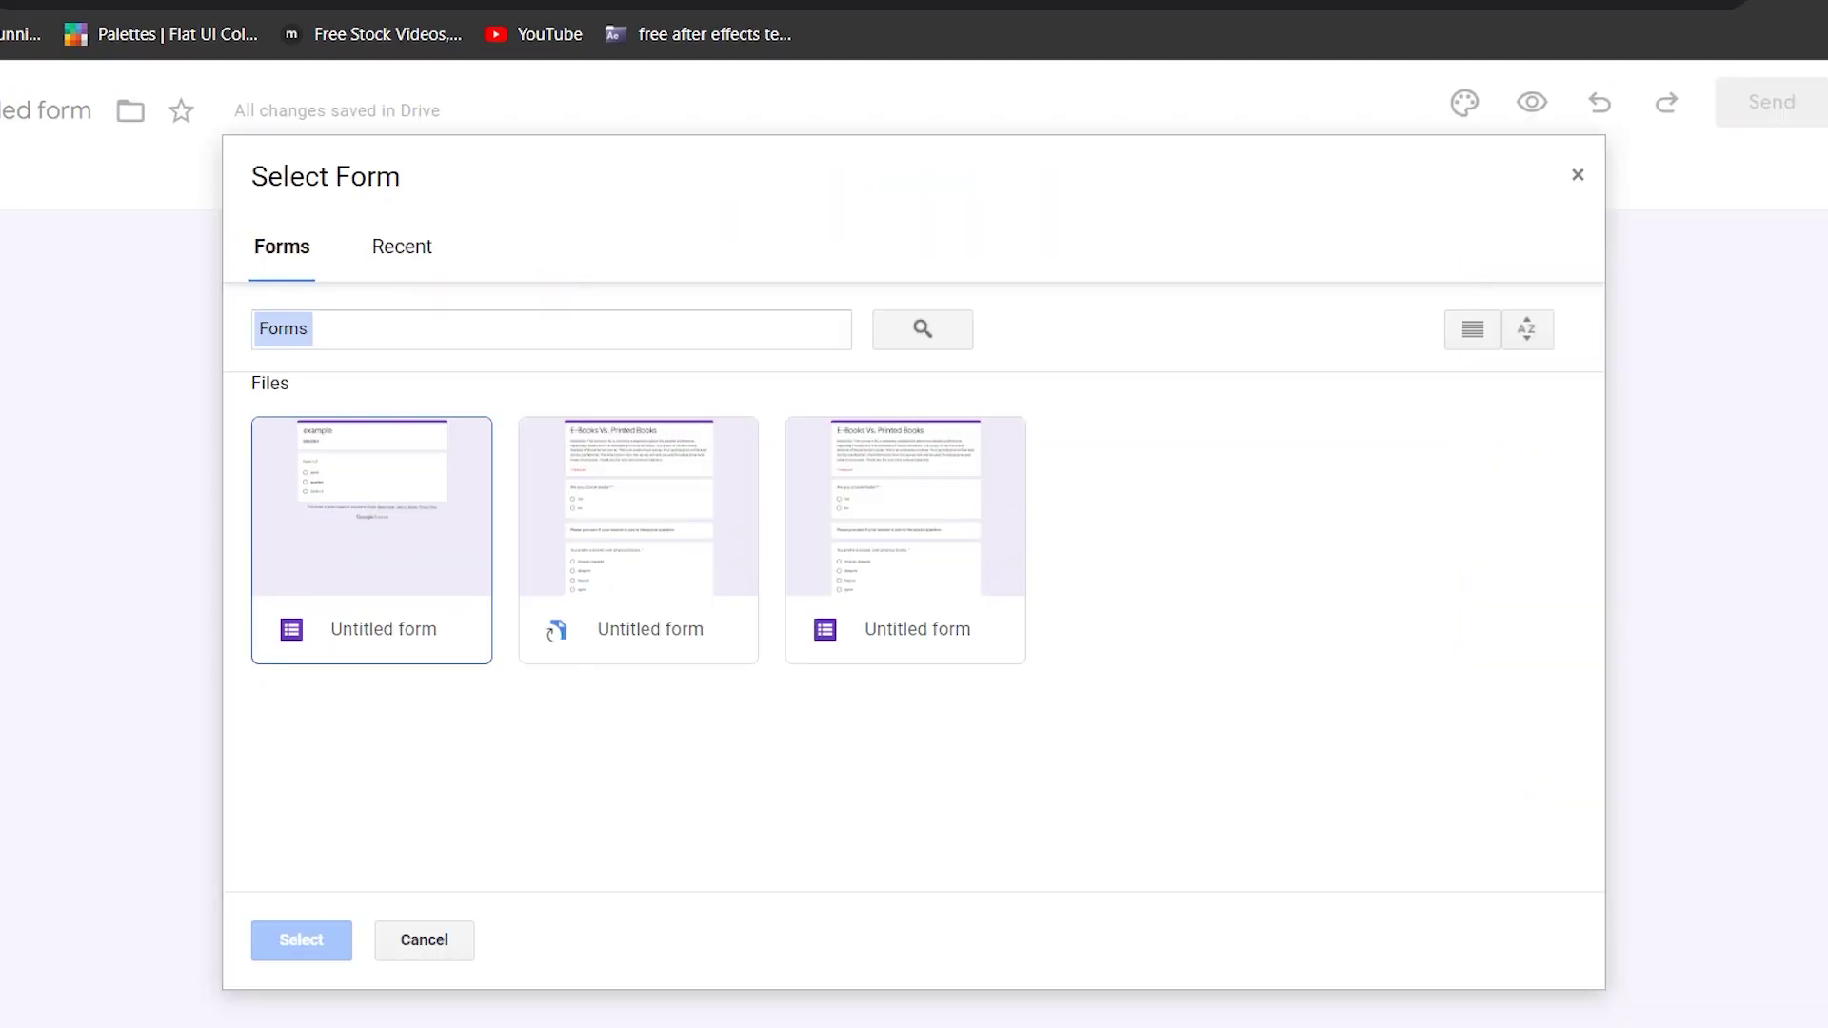
pyautogui.click(551, 633)
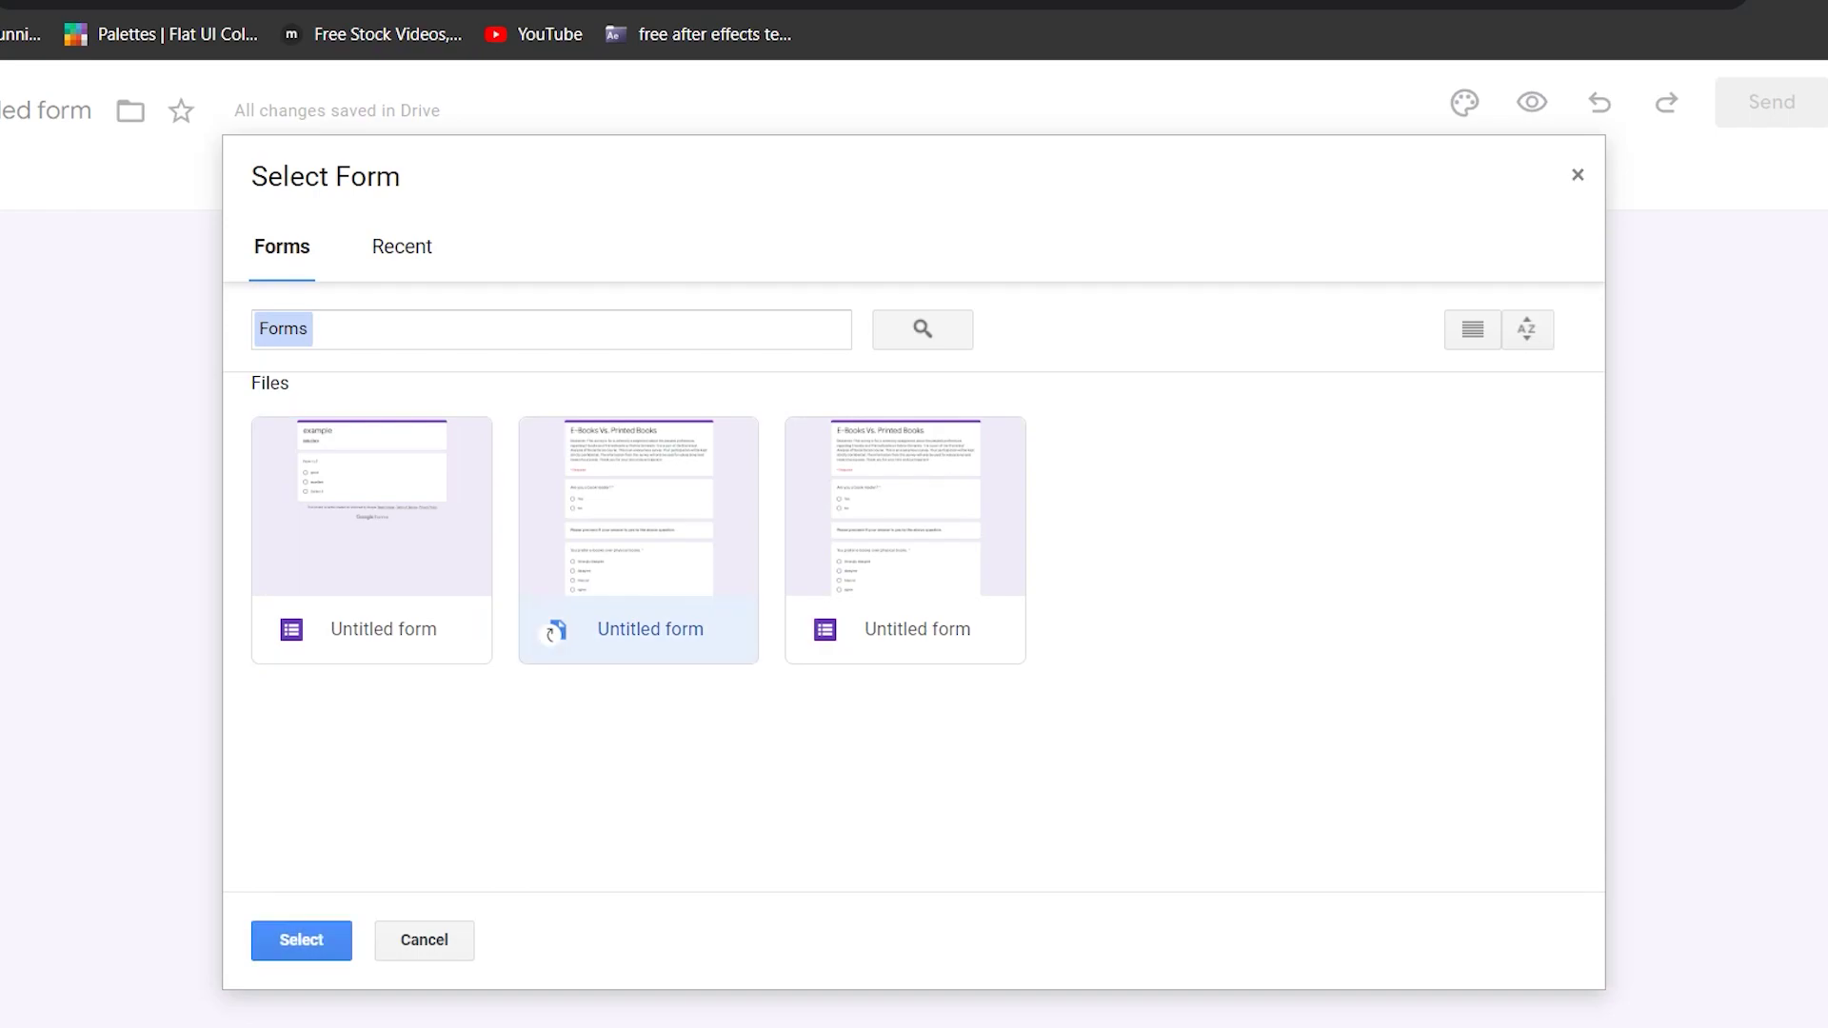
pyautogui.click(301, 940)
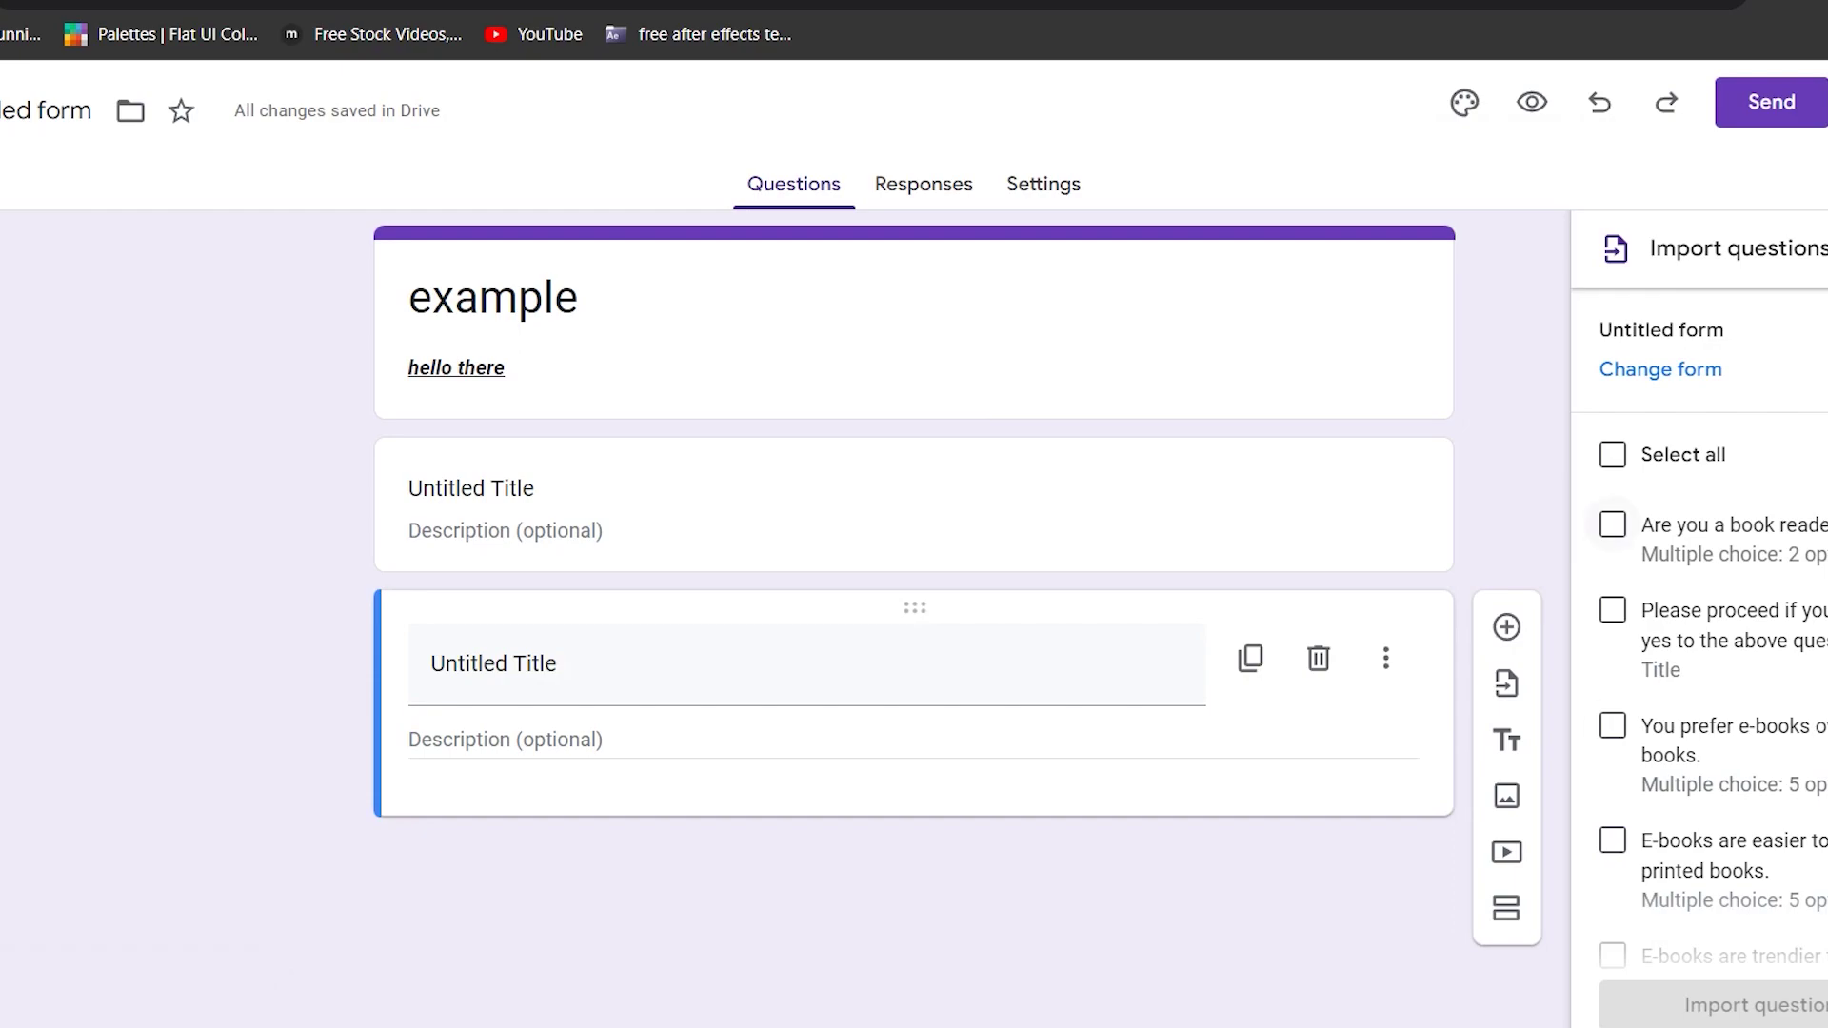
pyautogui.click(1612, 524)
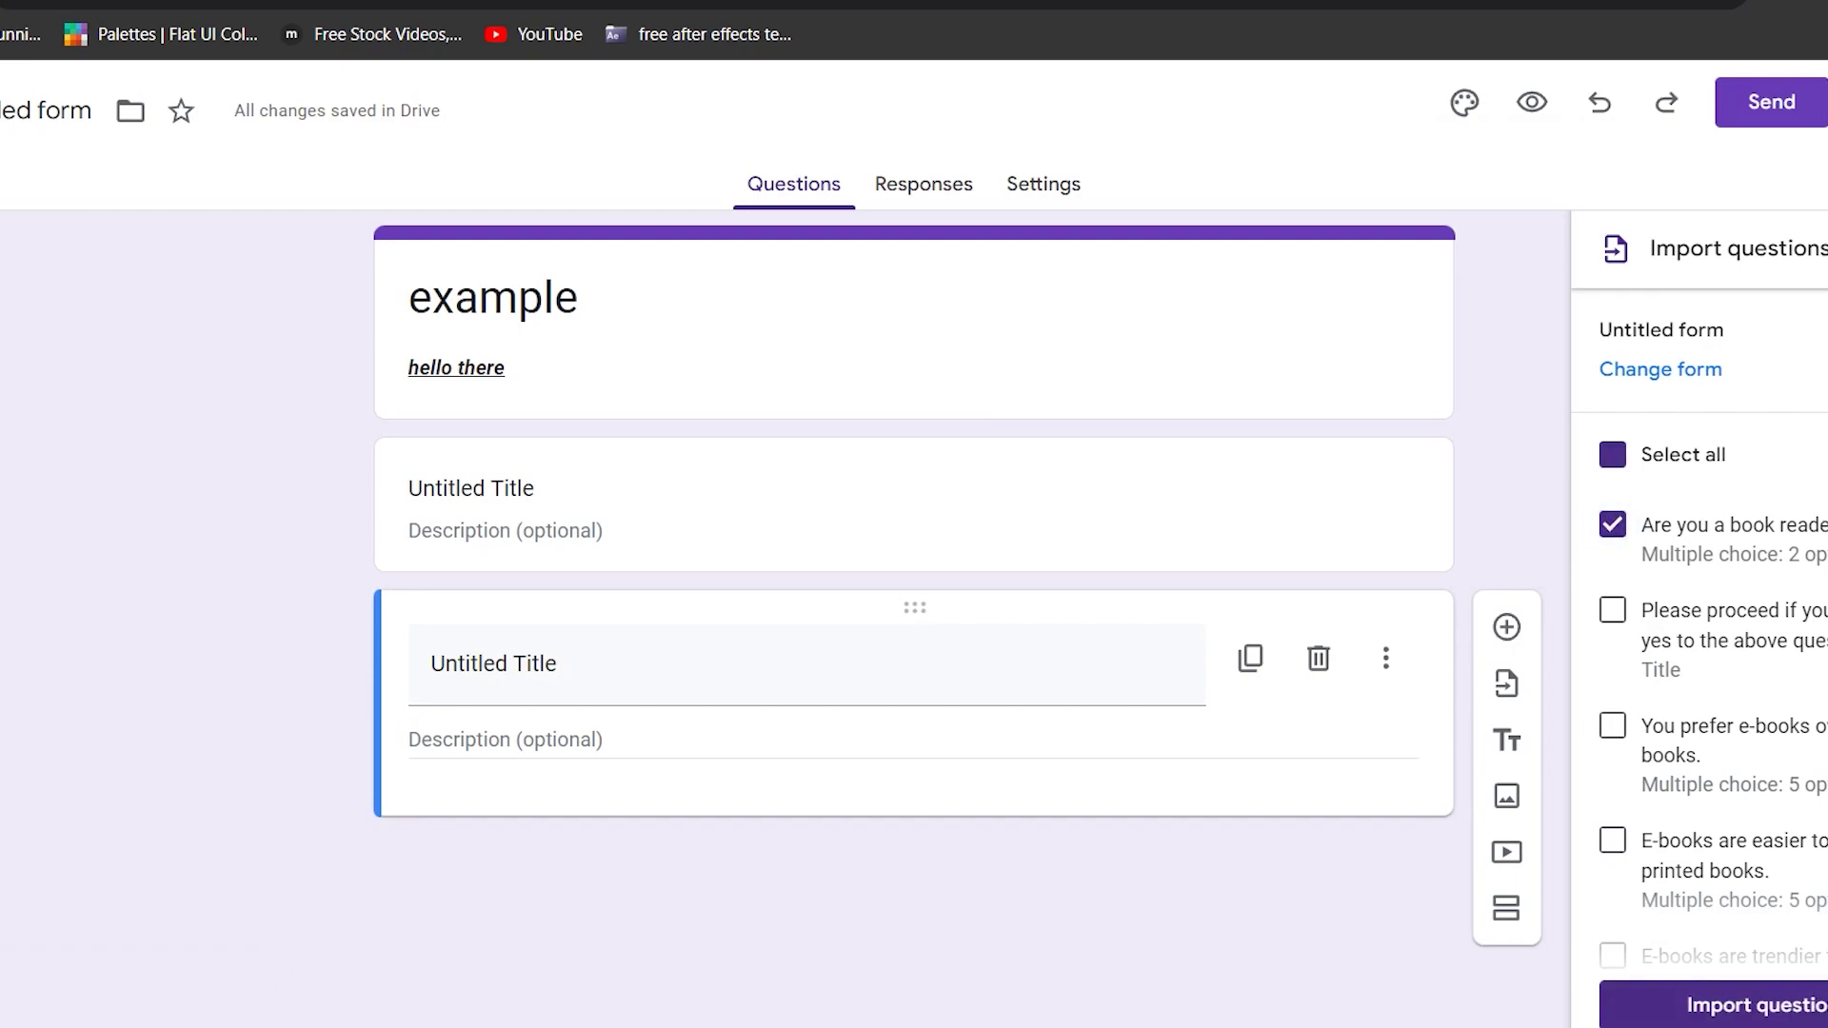
pyautogui.click(1714, 1004)
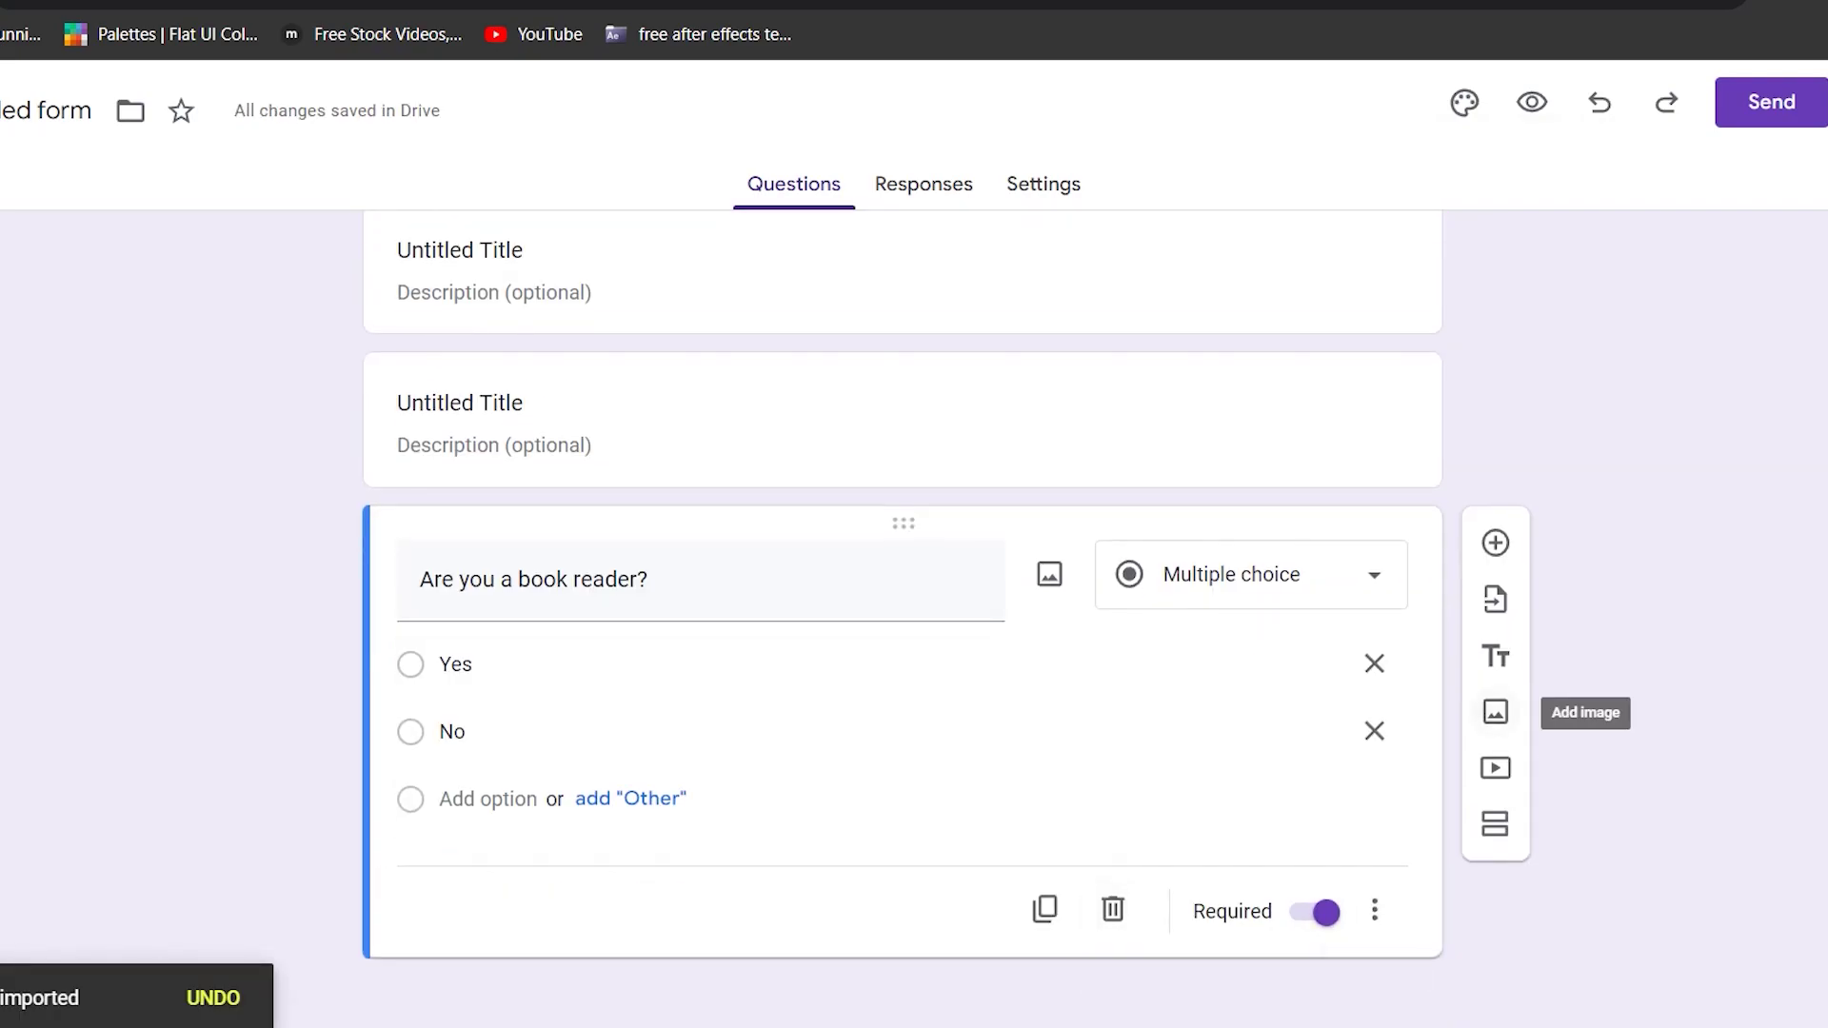
# - Insert a Google Images photo of a turquoise mountain lake after browsing the image source tabs
pyautogui.click(1496, 712)
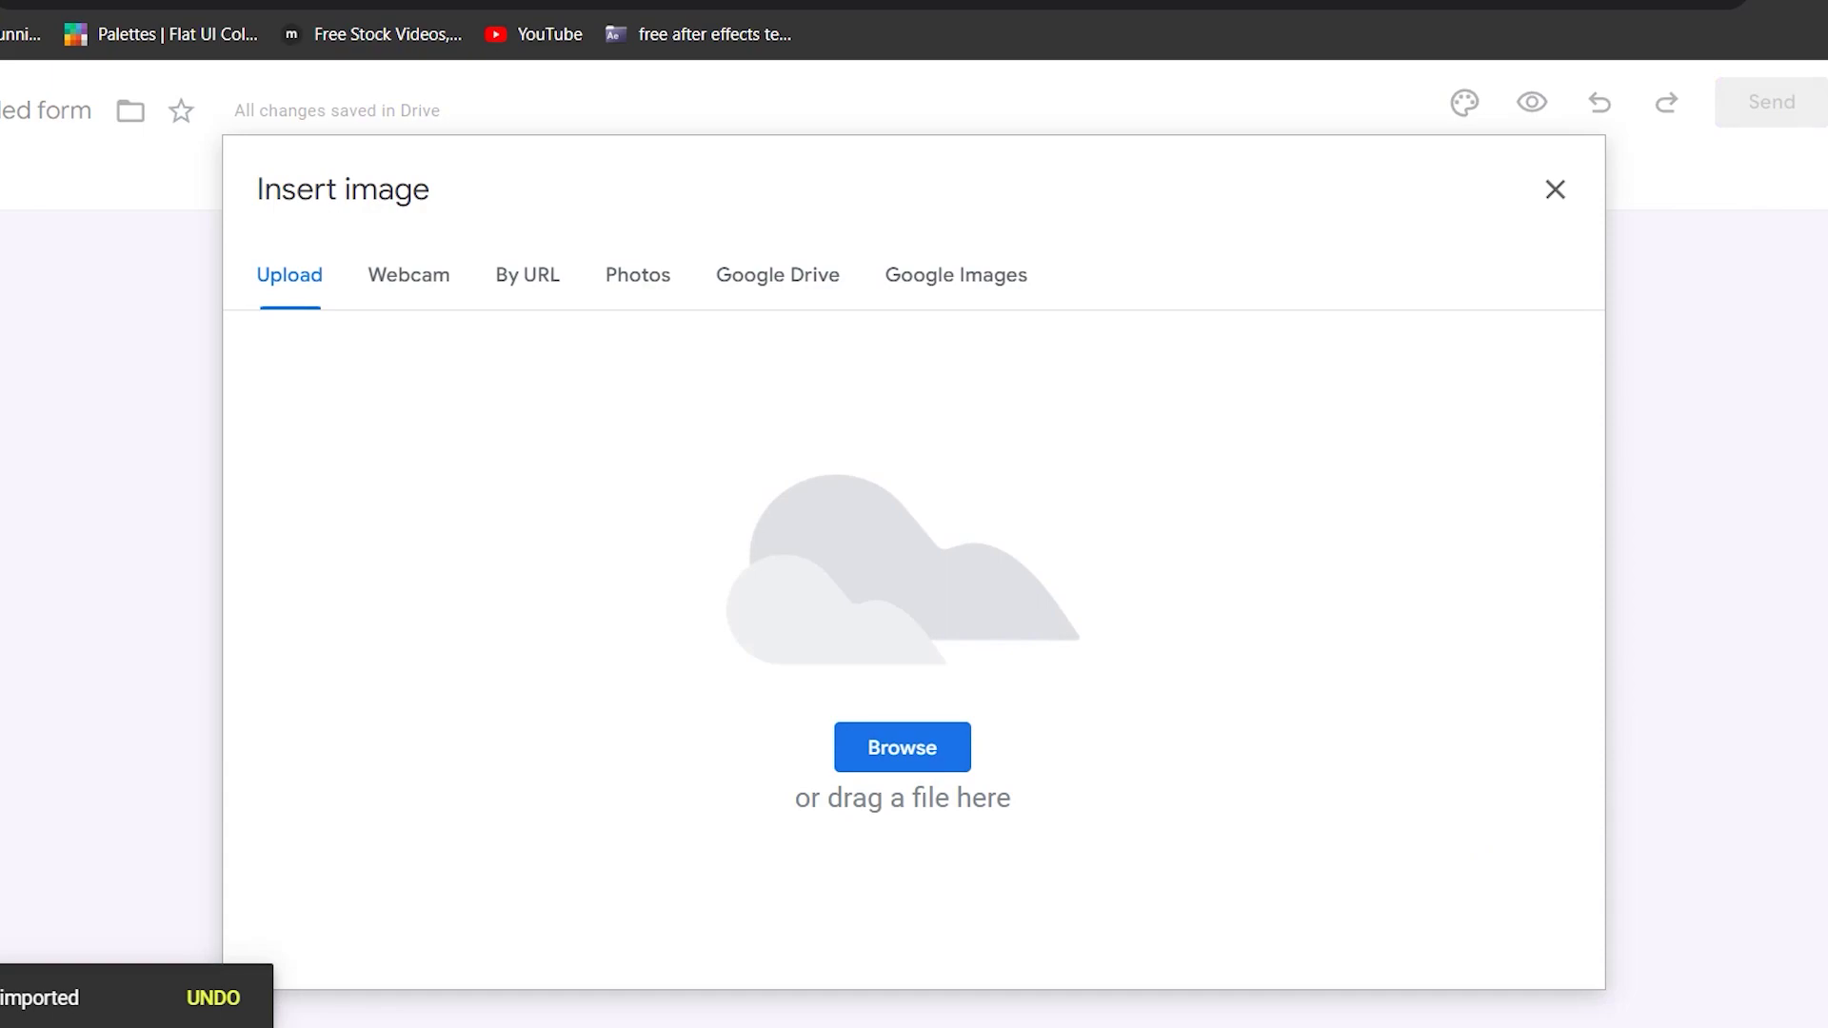
pyautogui.click(408, 274)
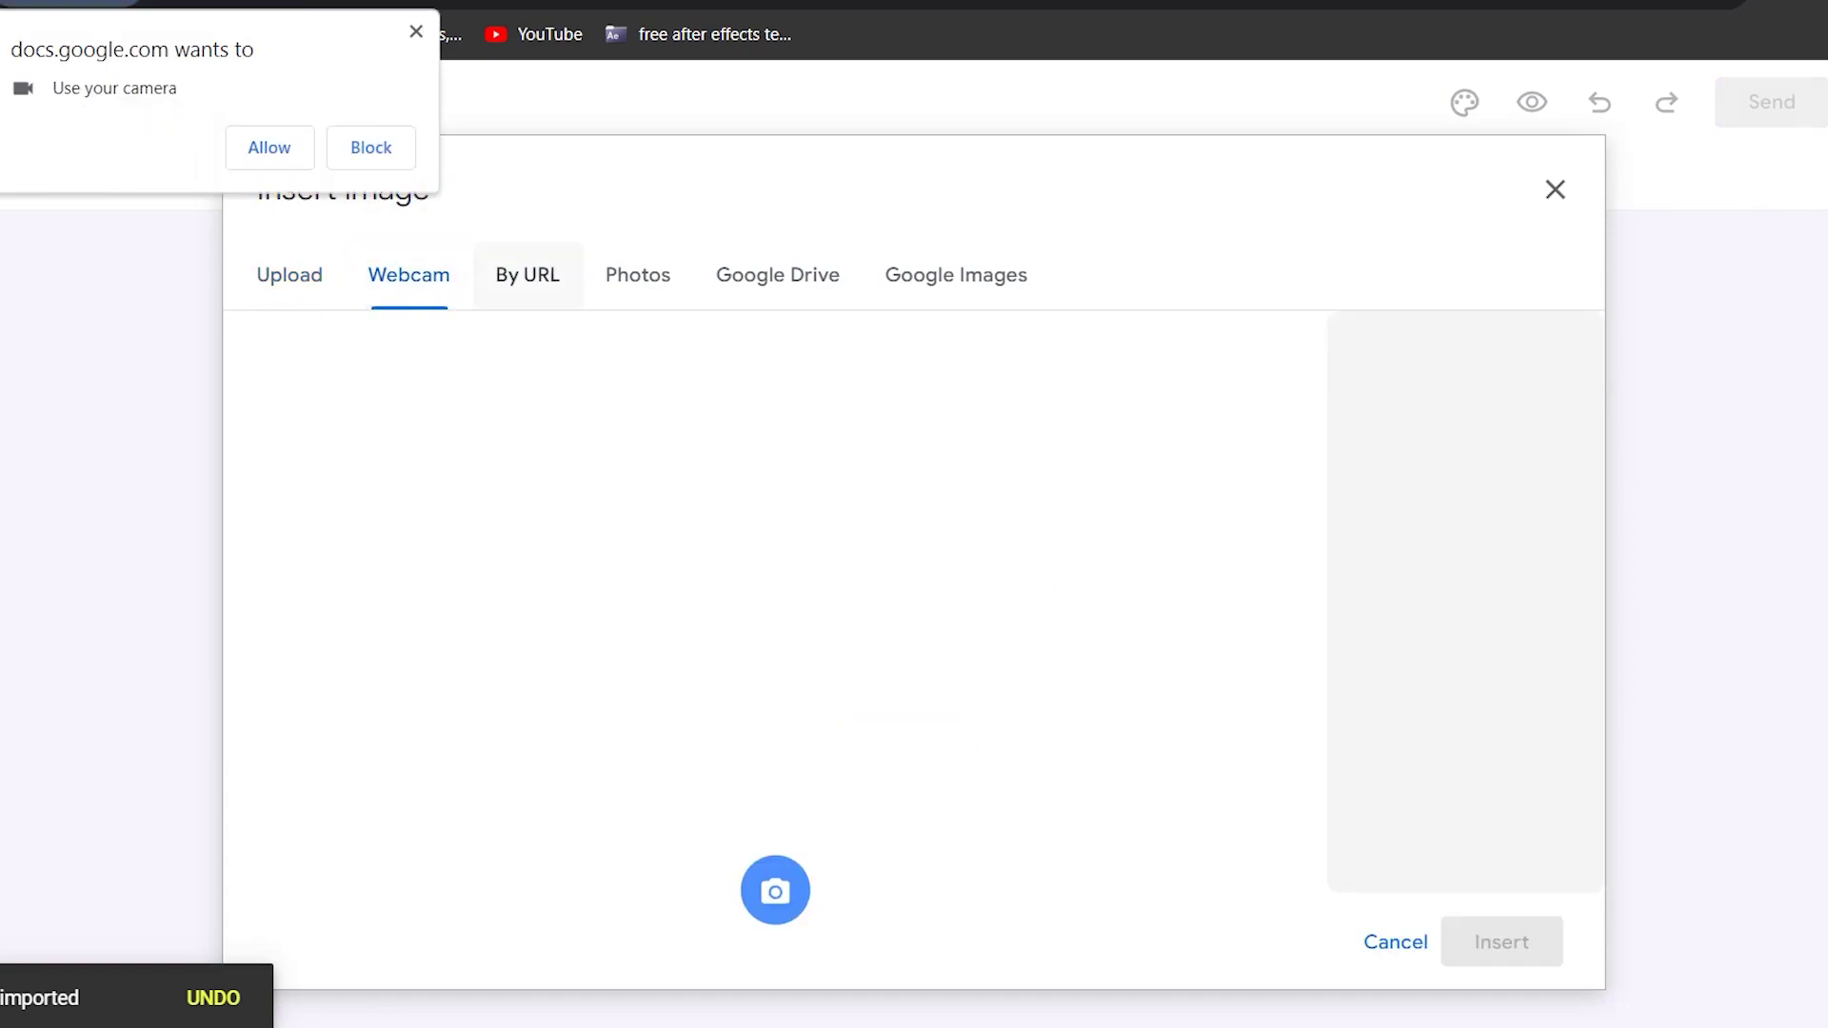
pyautogui.click(528, 275)
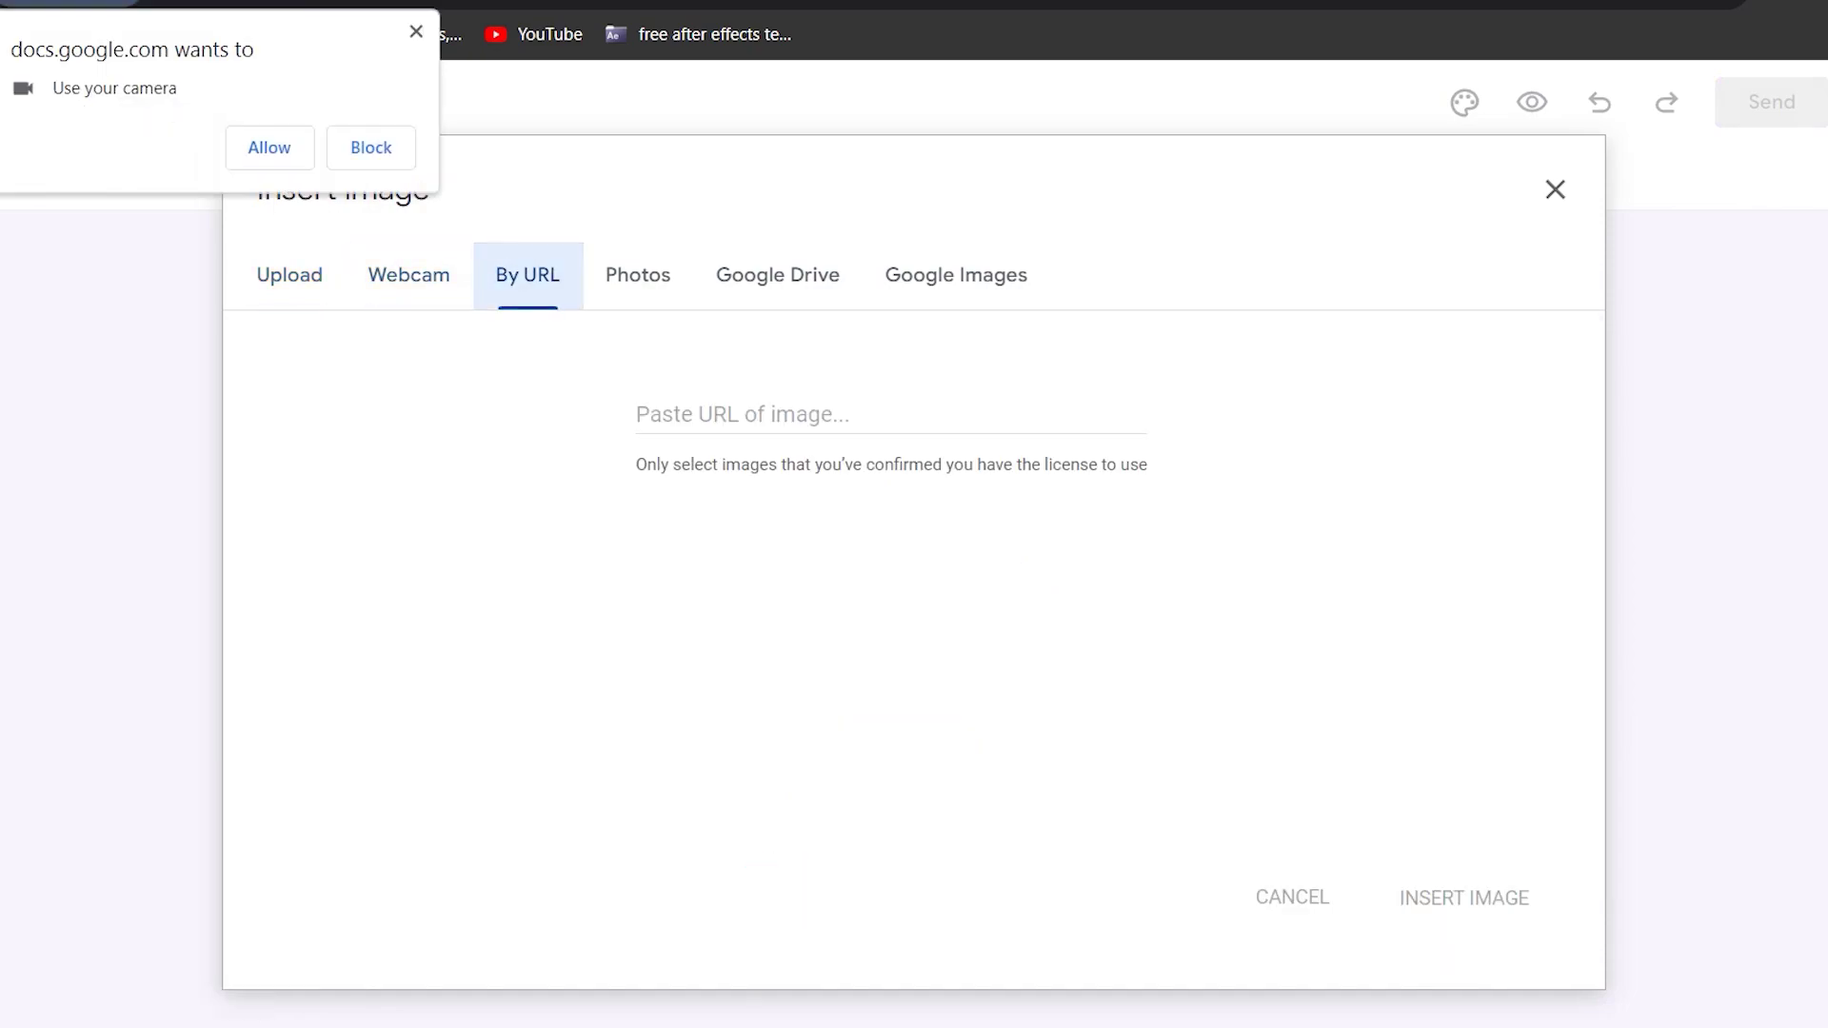
pyautogui.click(638, 274)
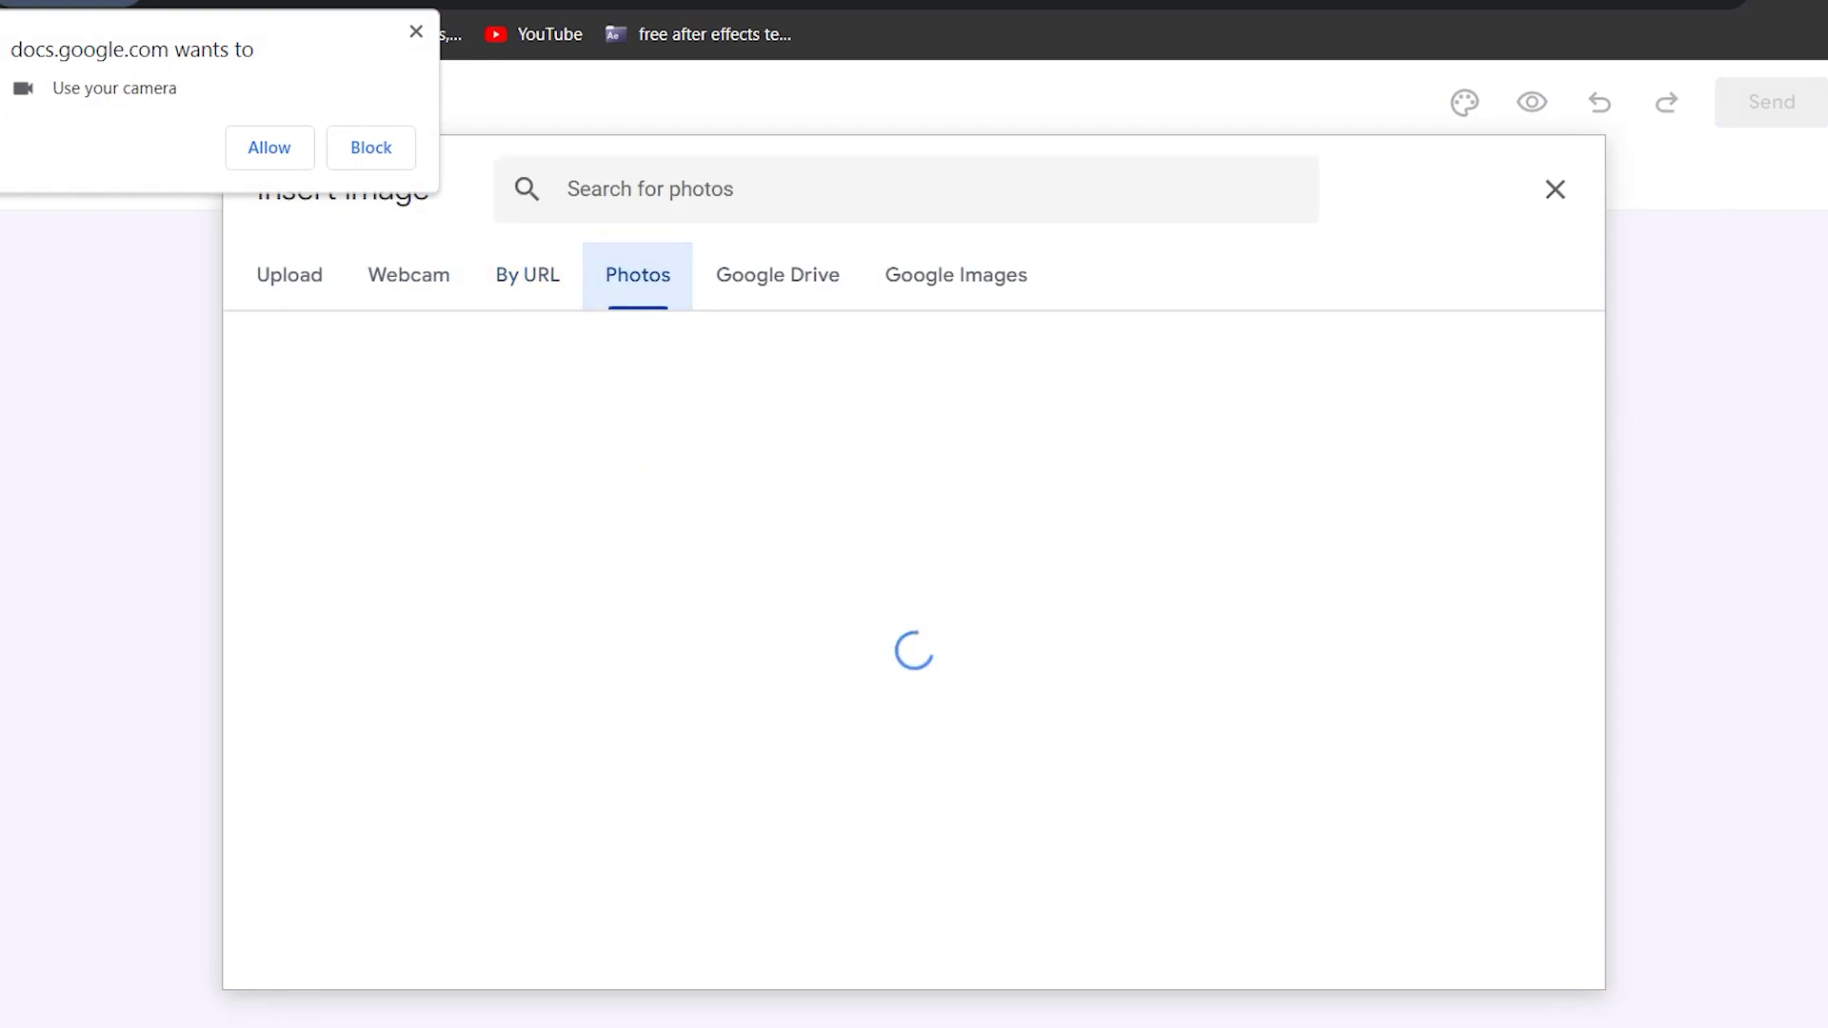
pyautogui.click(777, 274)
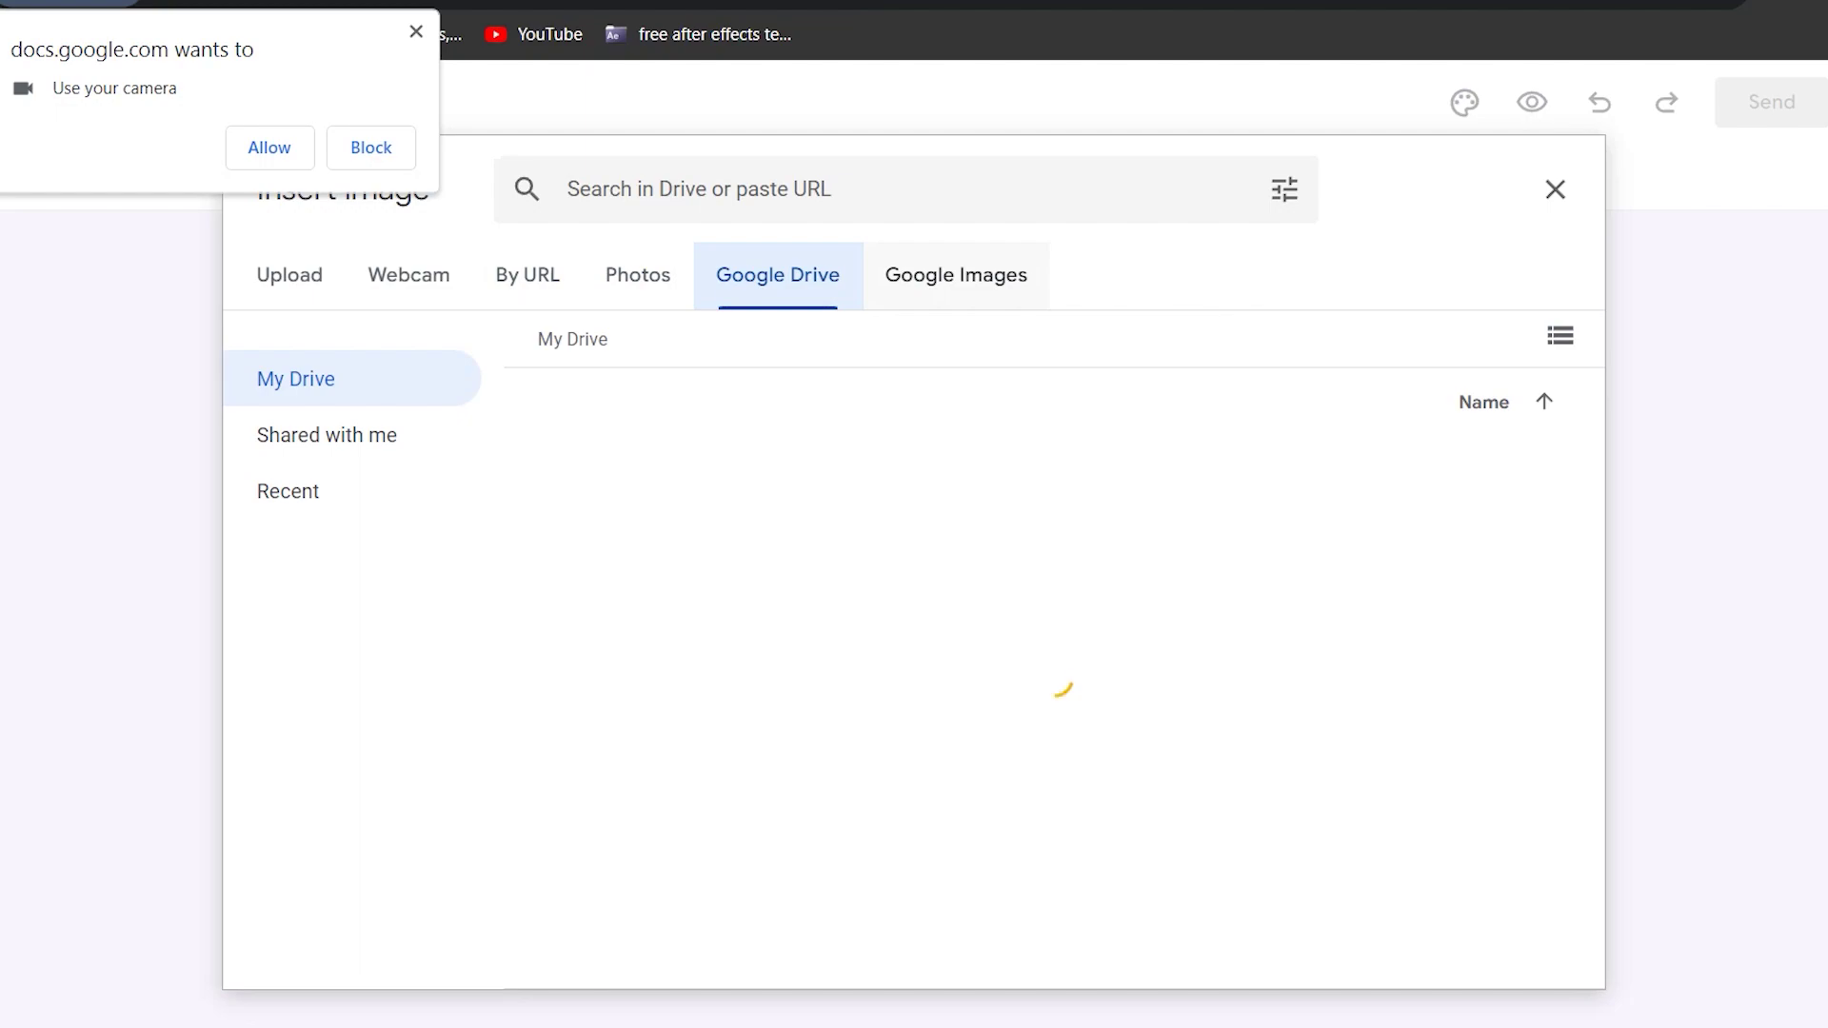
pyautogui.click(956, 274)
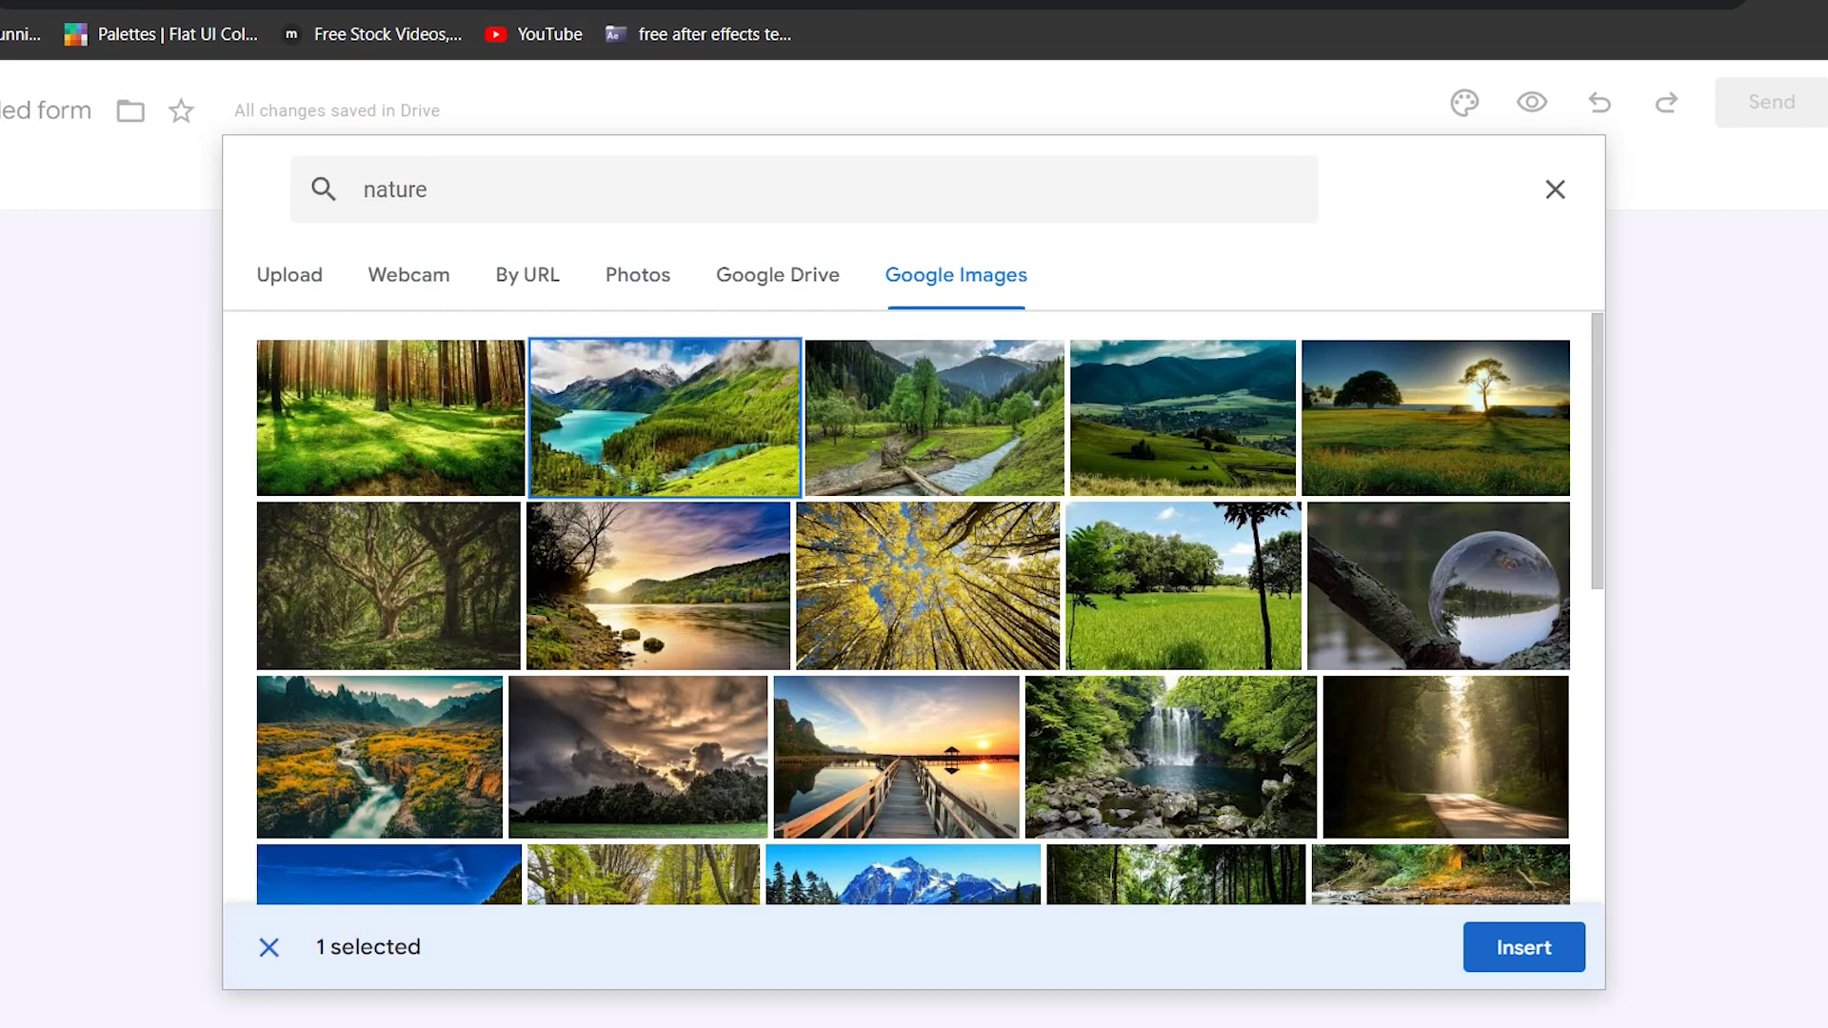
pyautogui.click(1523, 947)
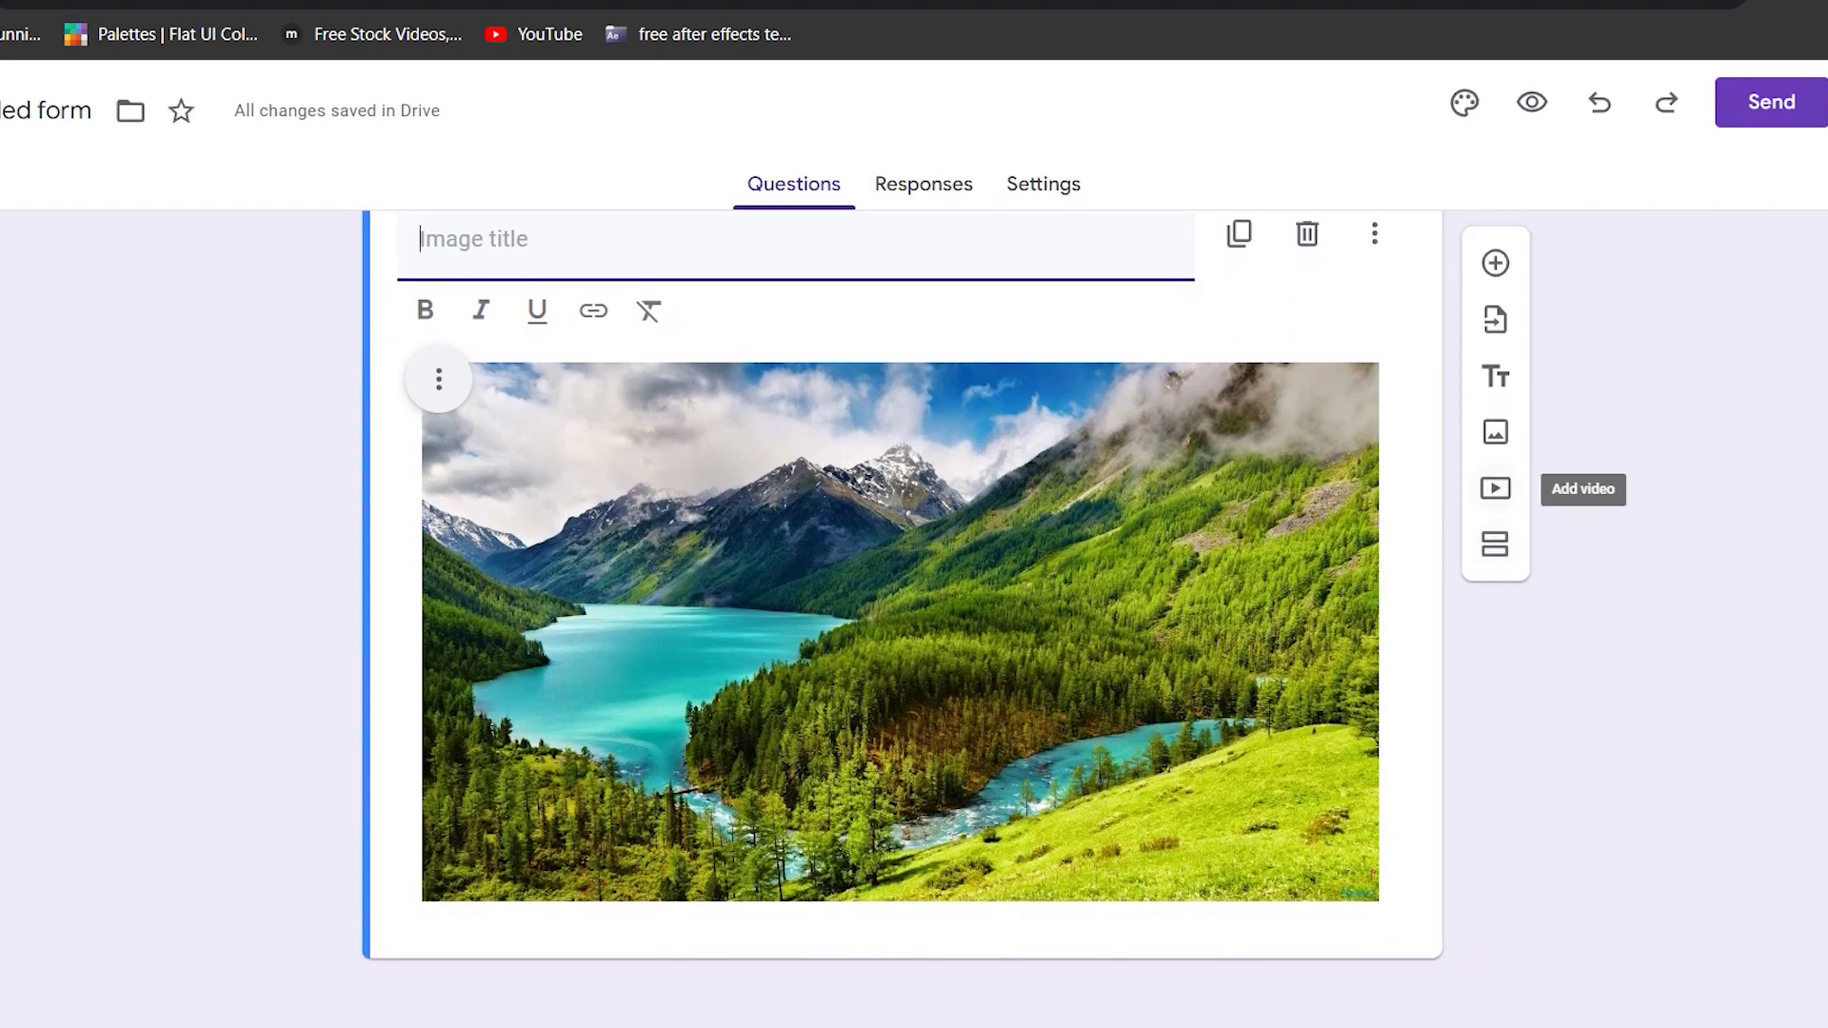
# - Add the first 'taylor swift' YouTube search result as a video, then add a second section
pyautogui.click(1495, 489)
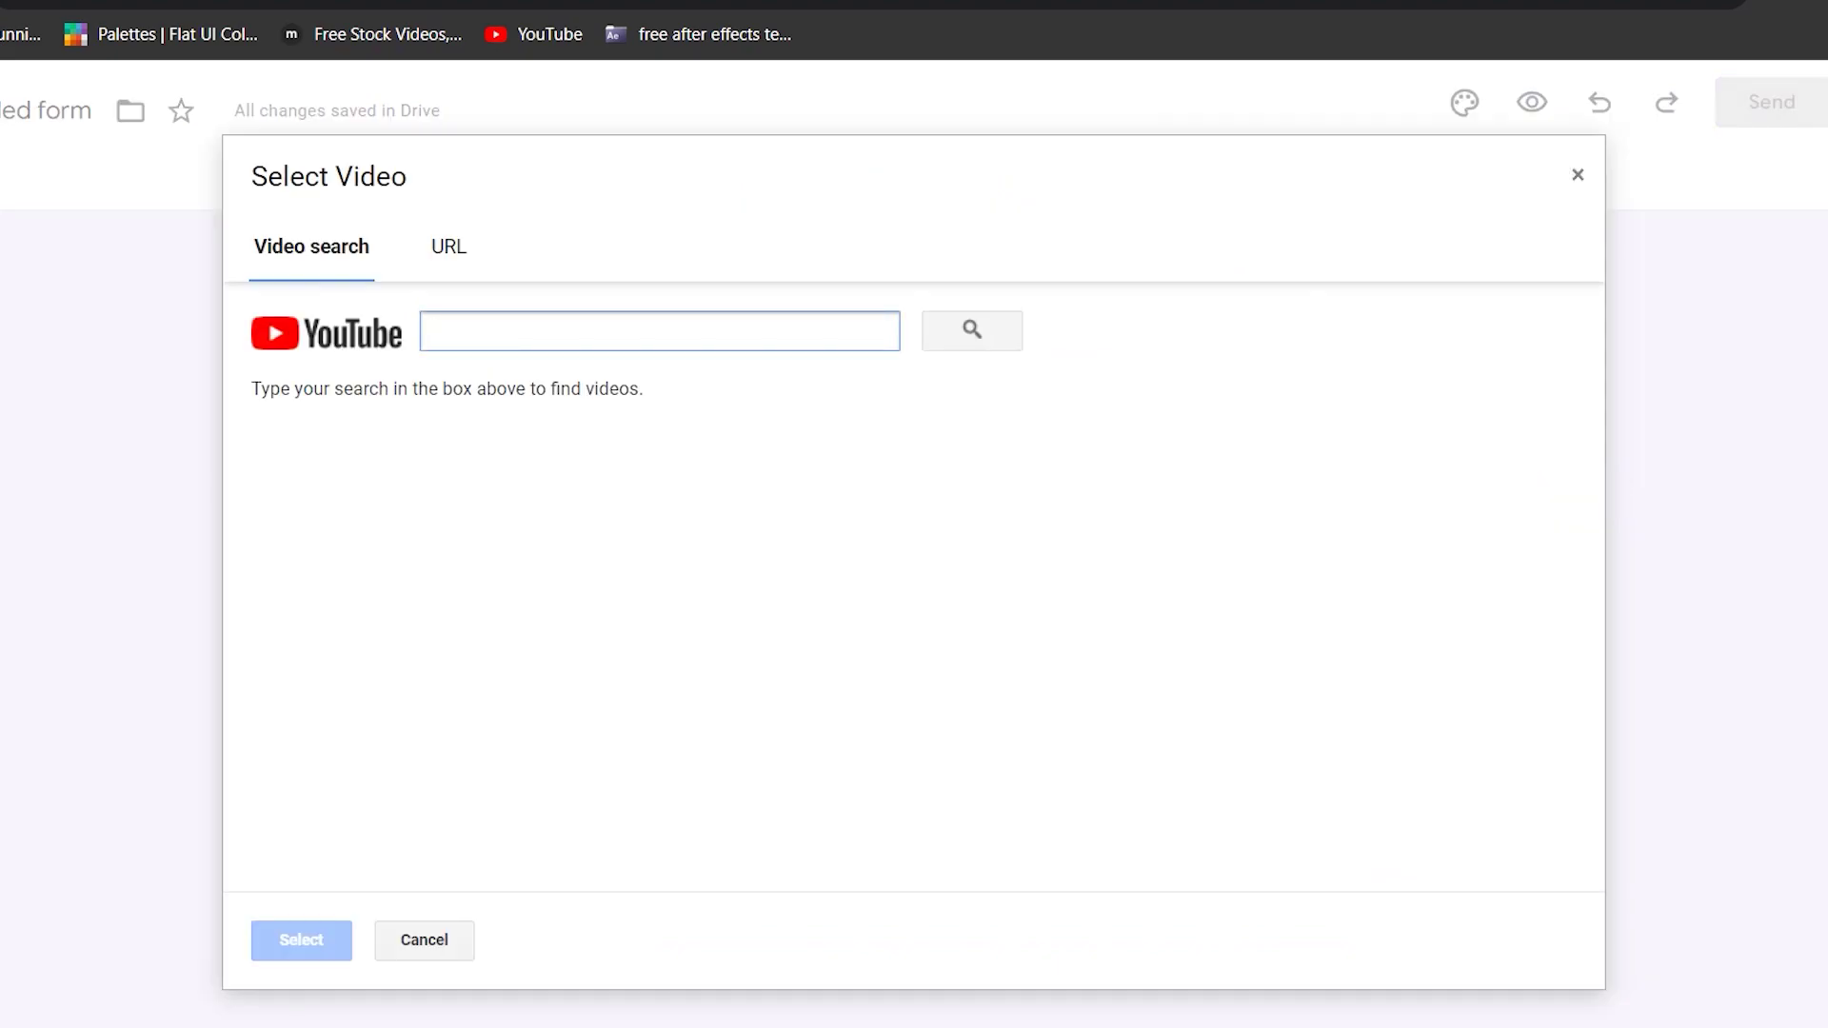
pyautogui.write('taylor swift')
pyautogui.press('Return')
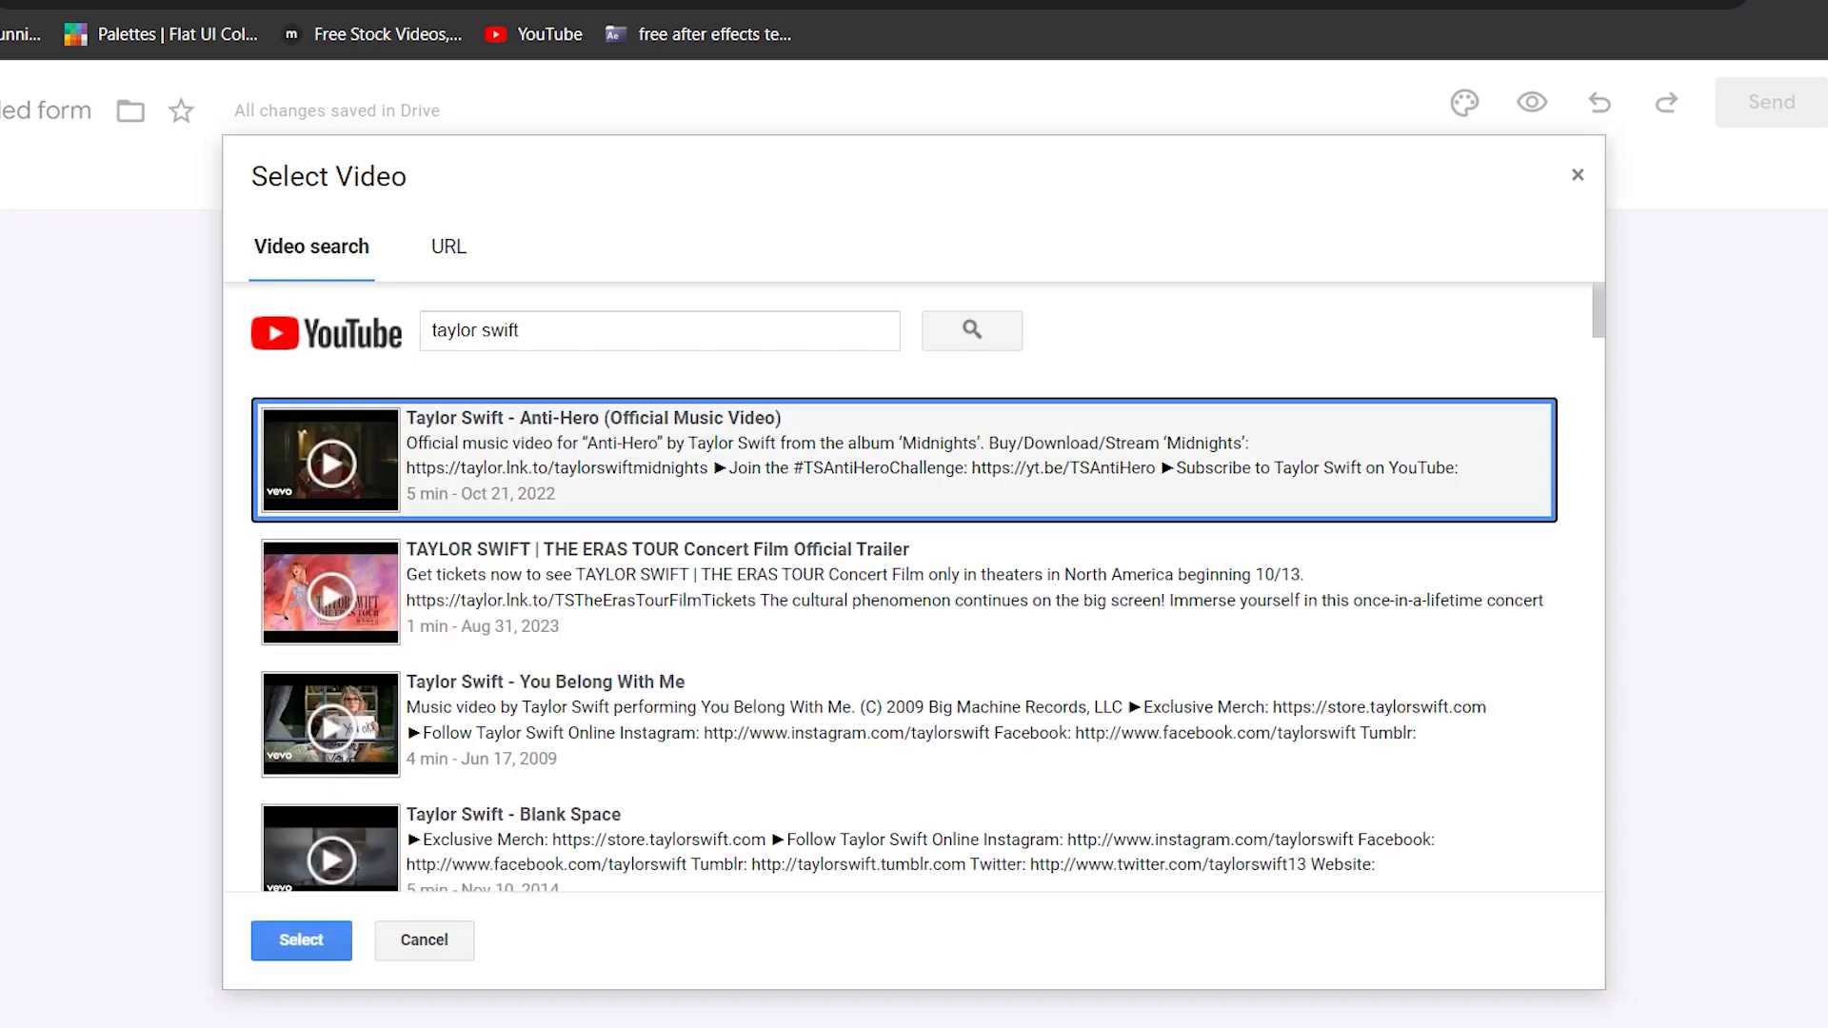
pyautogui.click(301, 940)
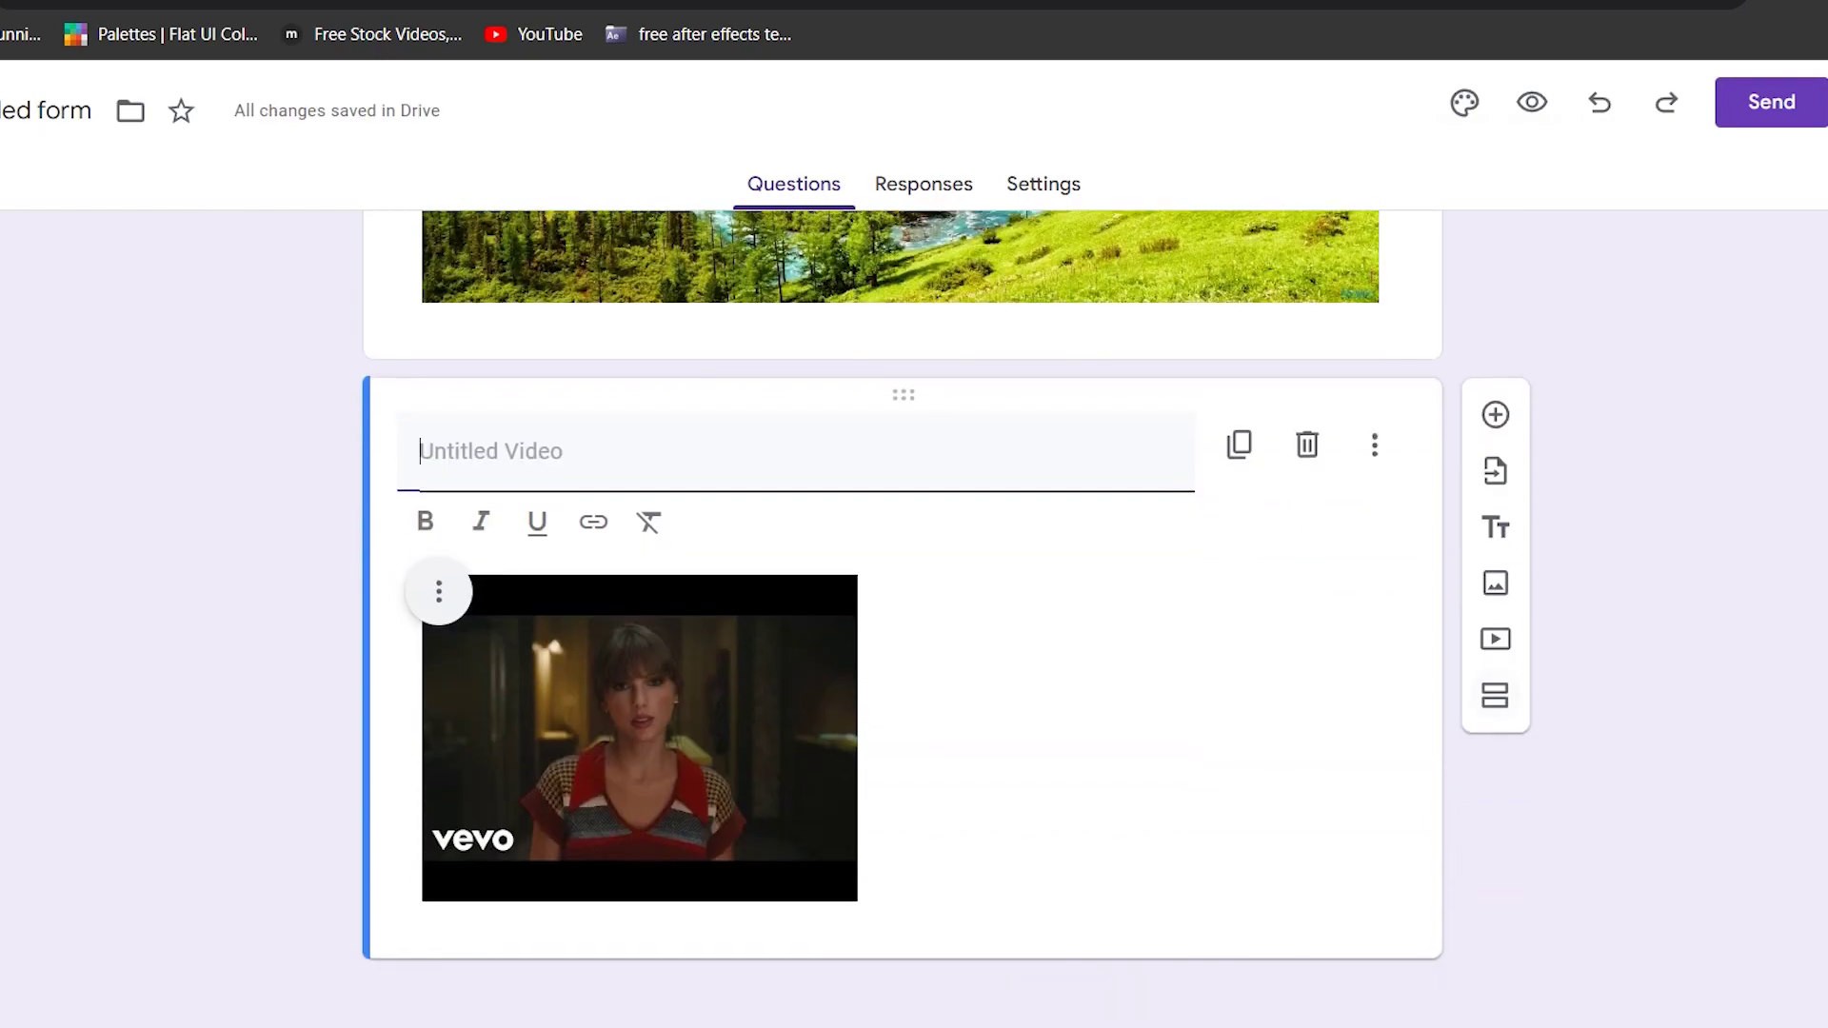
pyautogui.click(1495, 695)
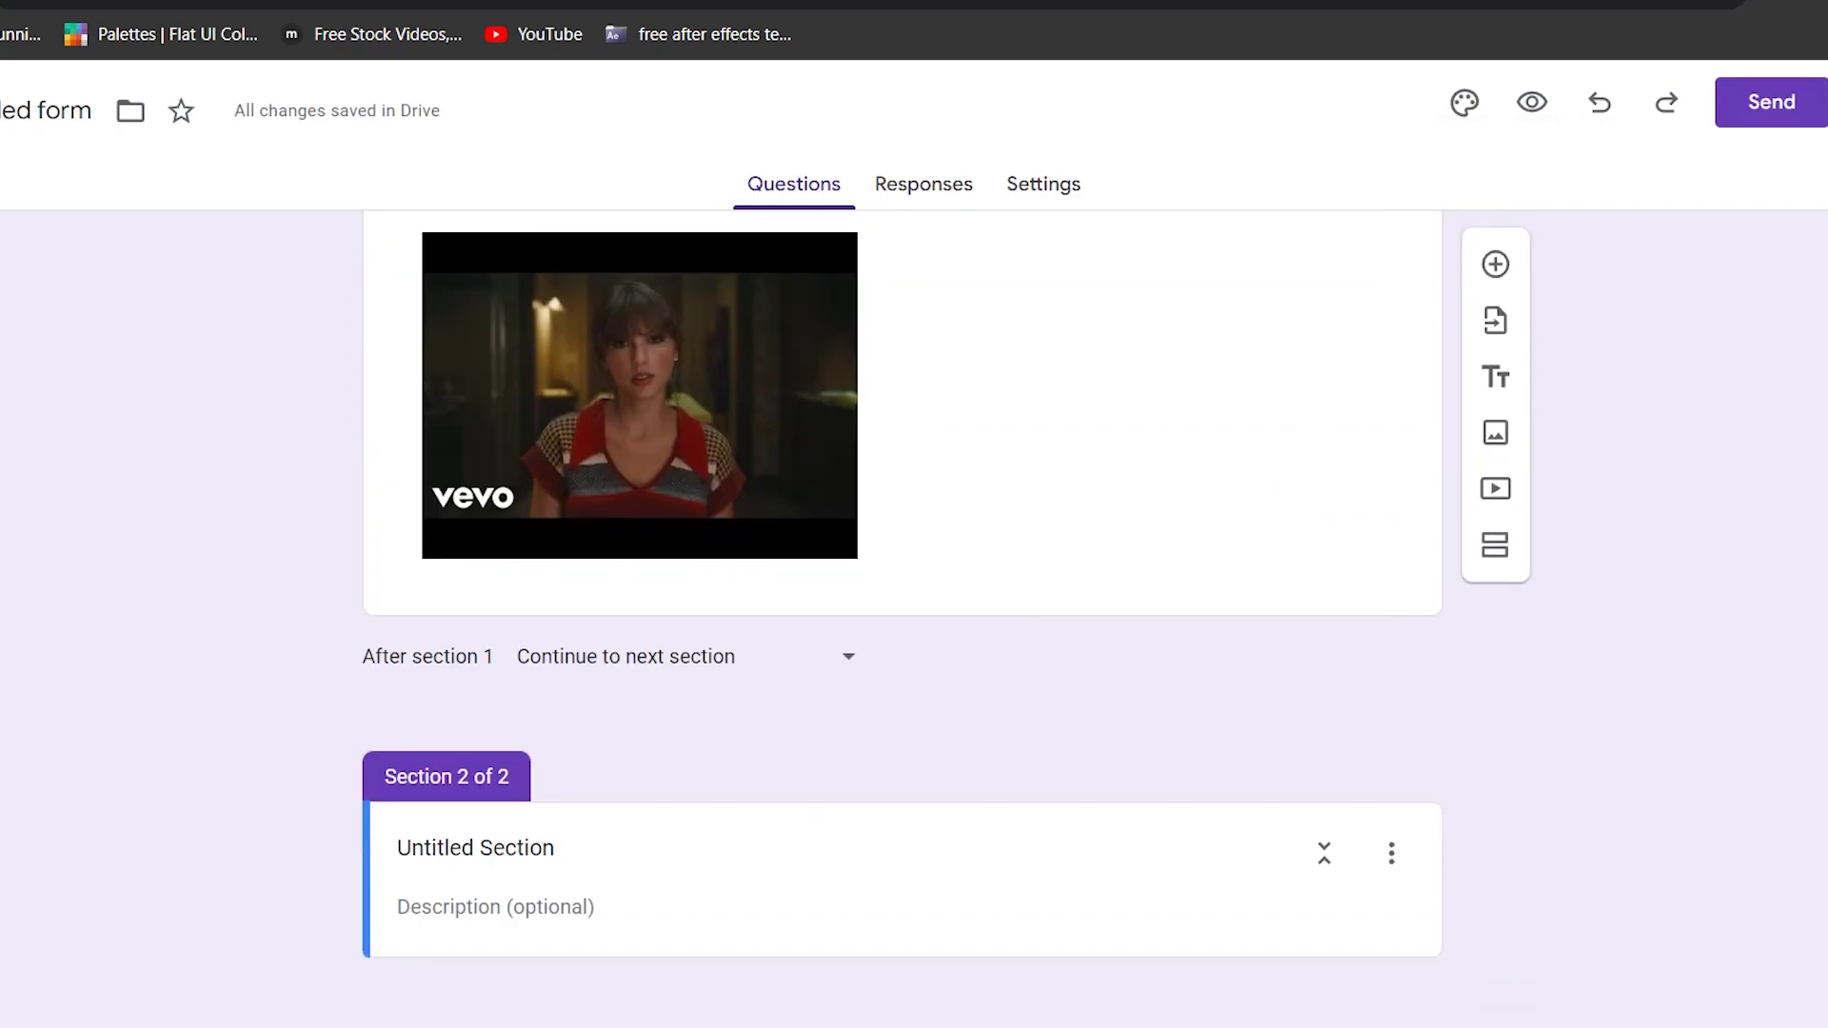
pyautogui.click(1532, 102)
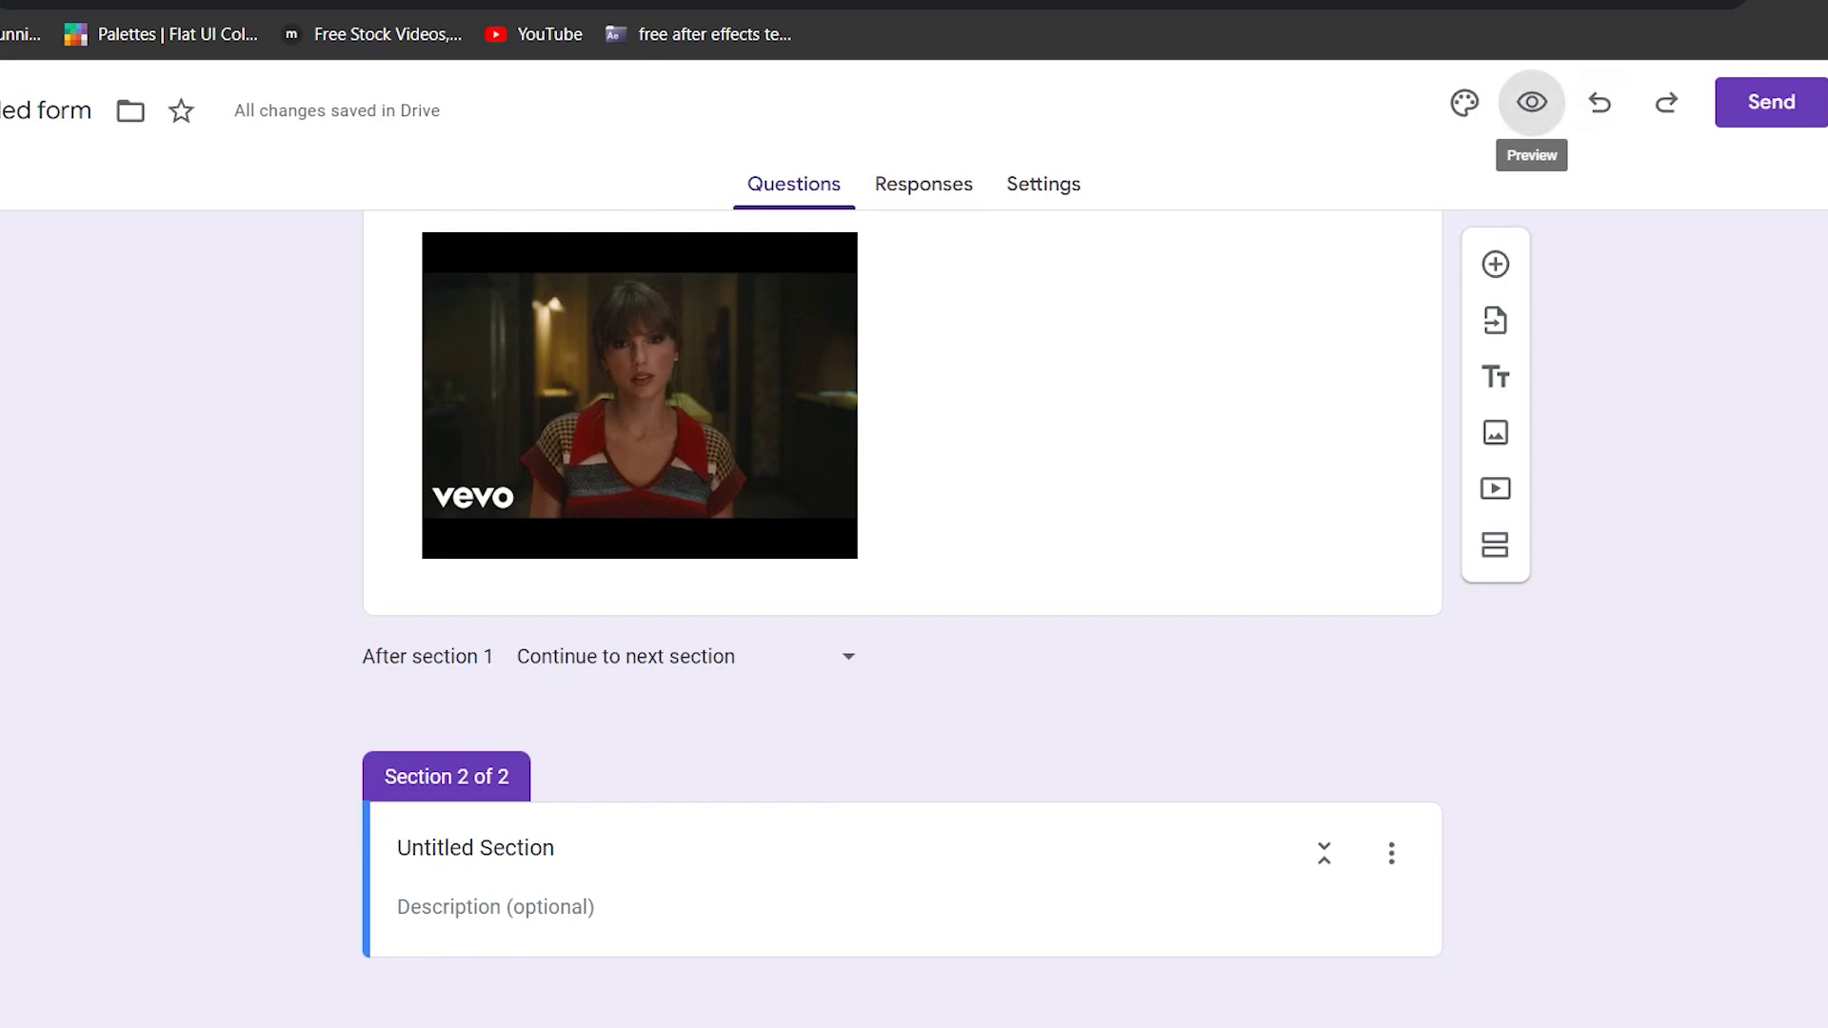
pyautogui.scroll(-7, 700, 682)
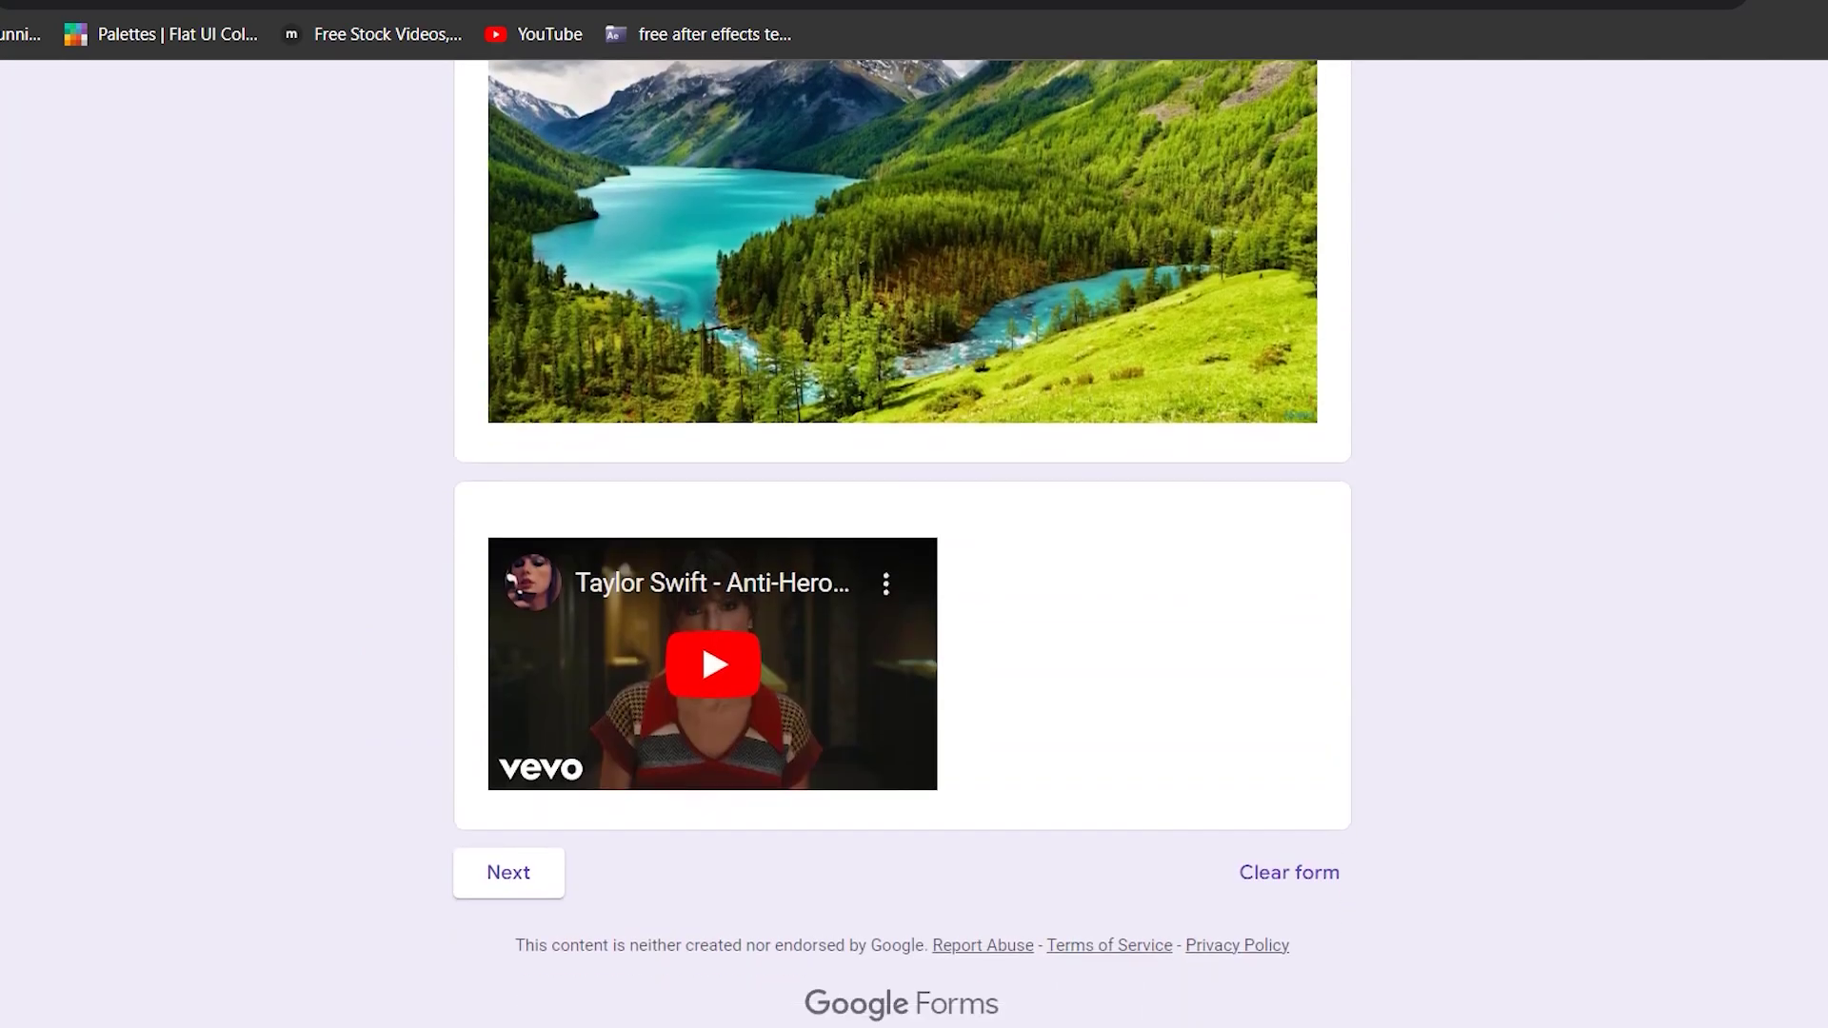
pyautogui.scroll(10, 701, 682)
pyautogui.scroll(1, 902, 543)
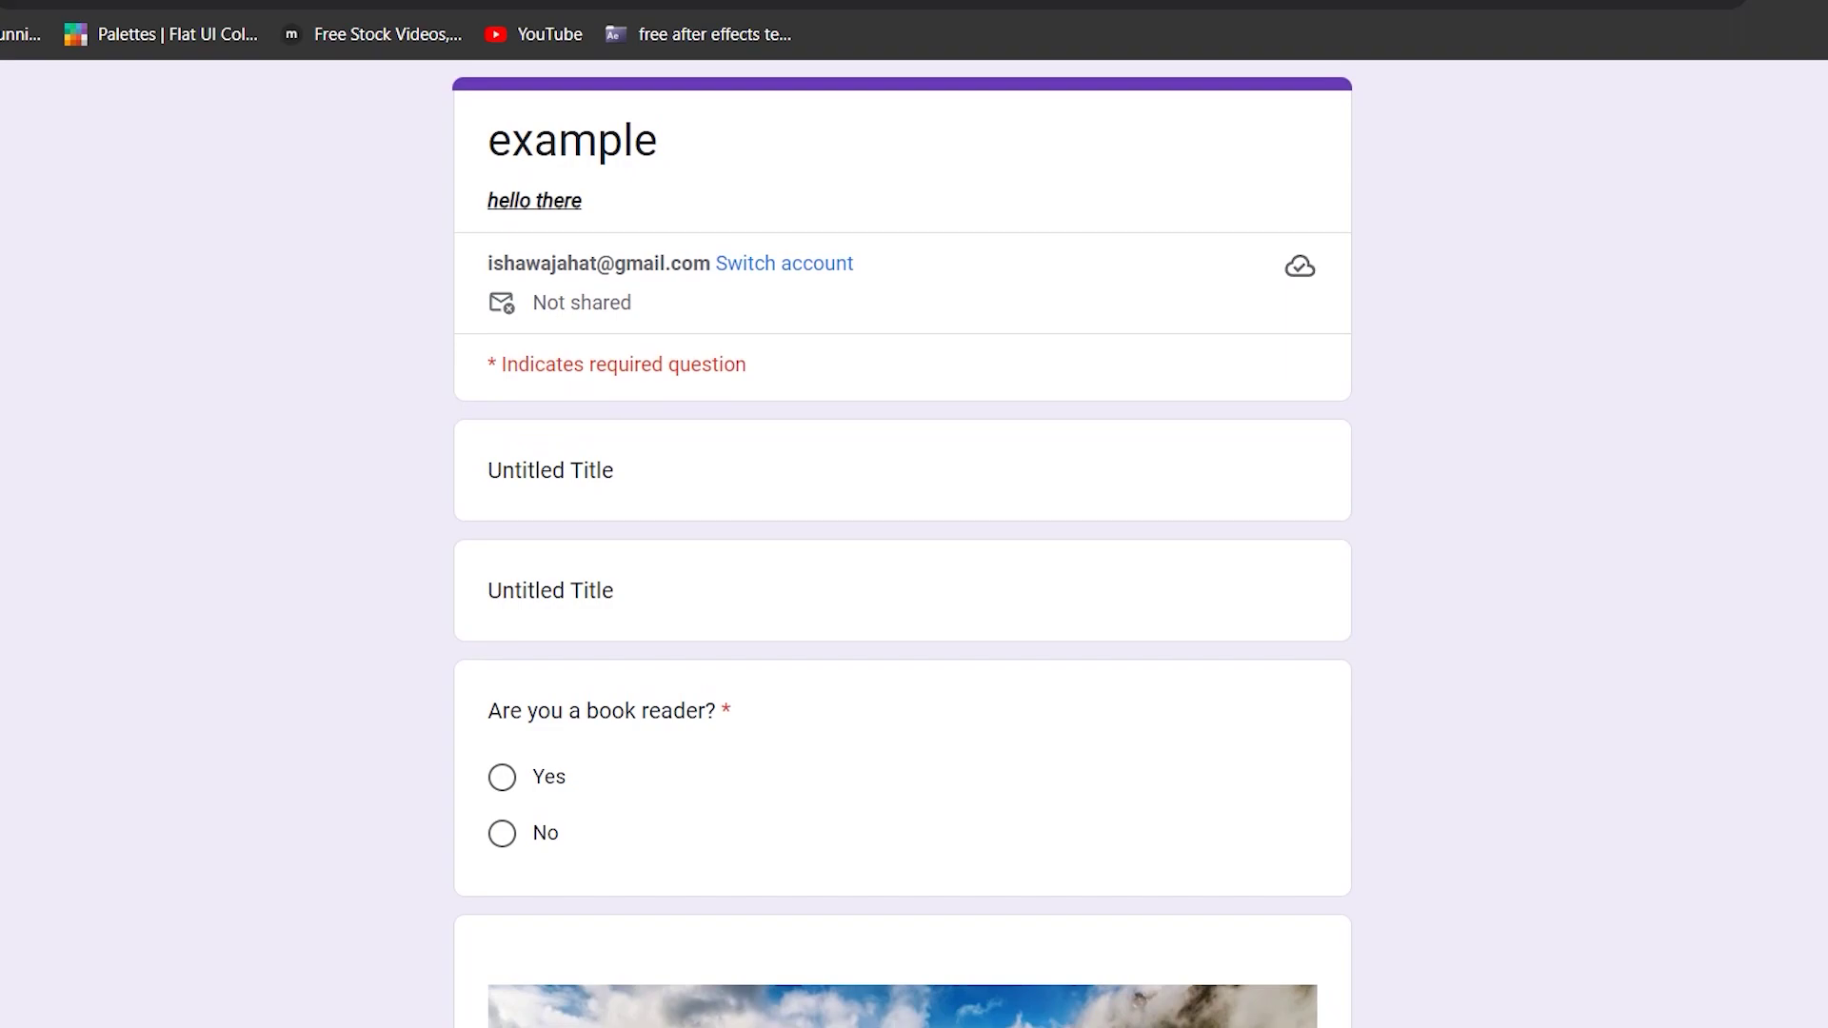
pyautogui.hotkey('ctrl', 'w')
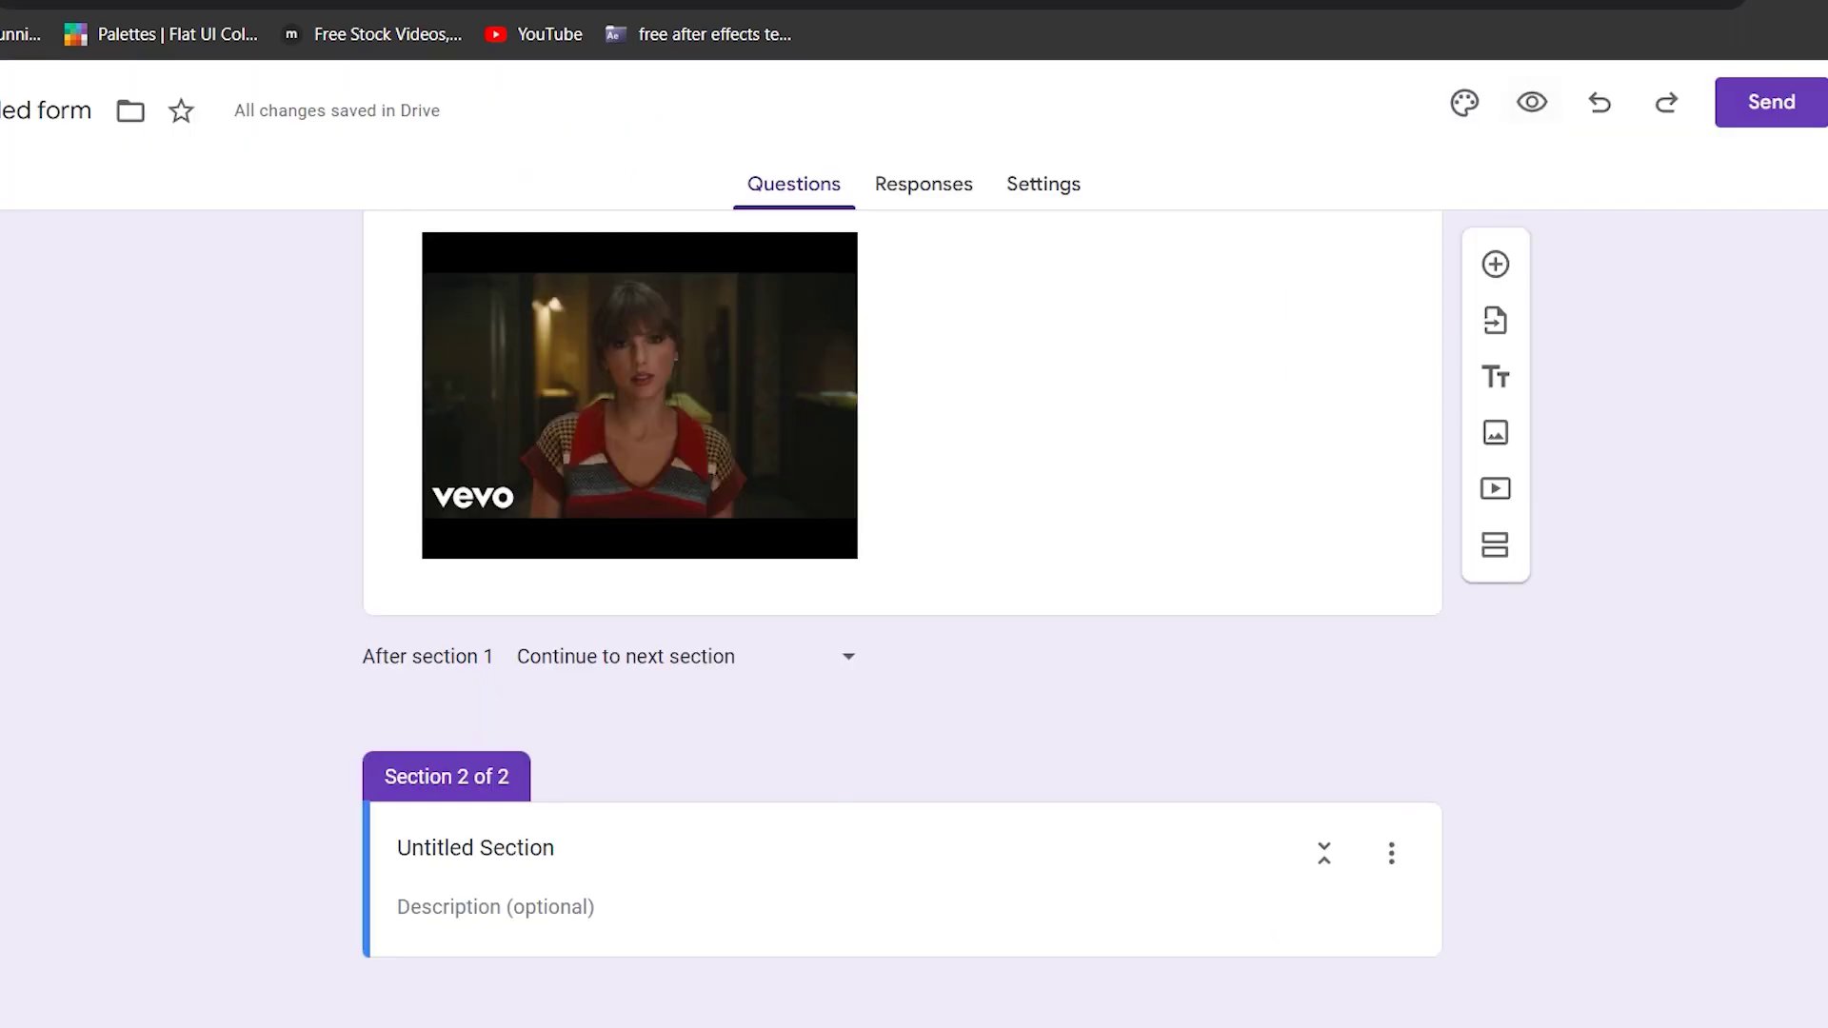
pyautogui.scroll(12, 902, 619)
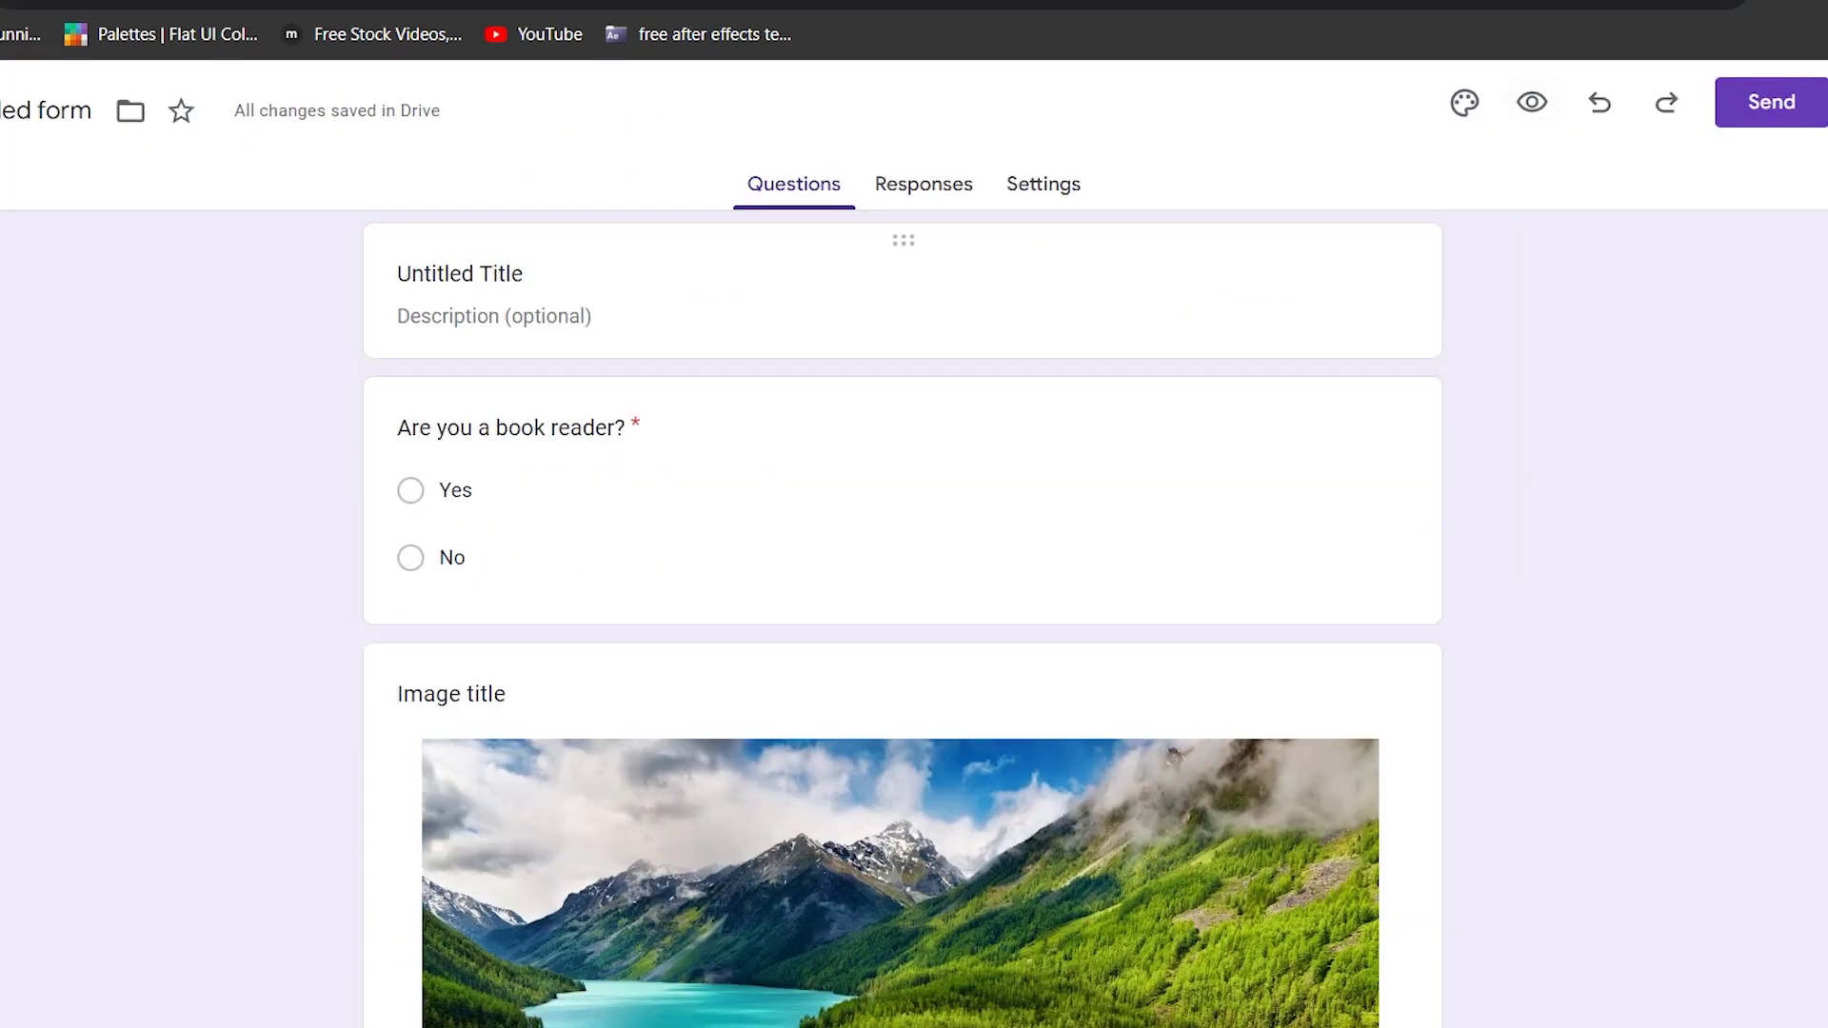
pyautogui.scroll(5, 902, 619)
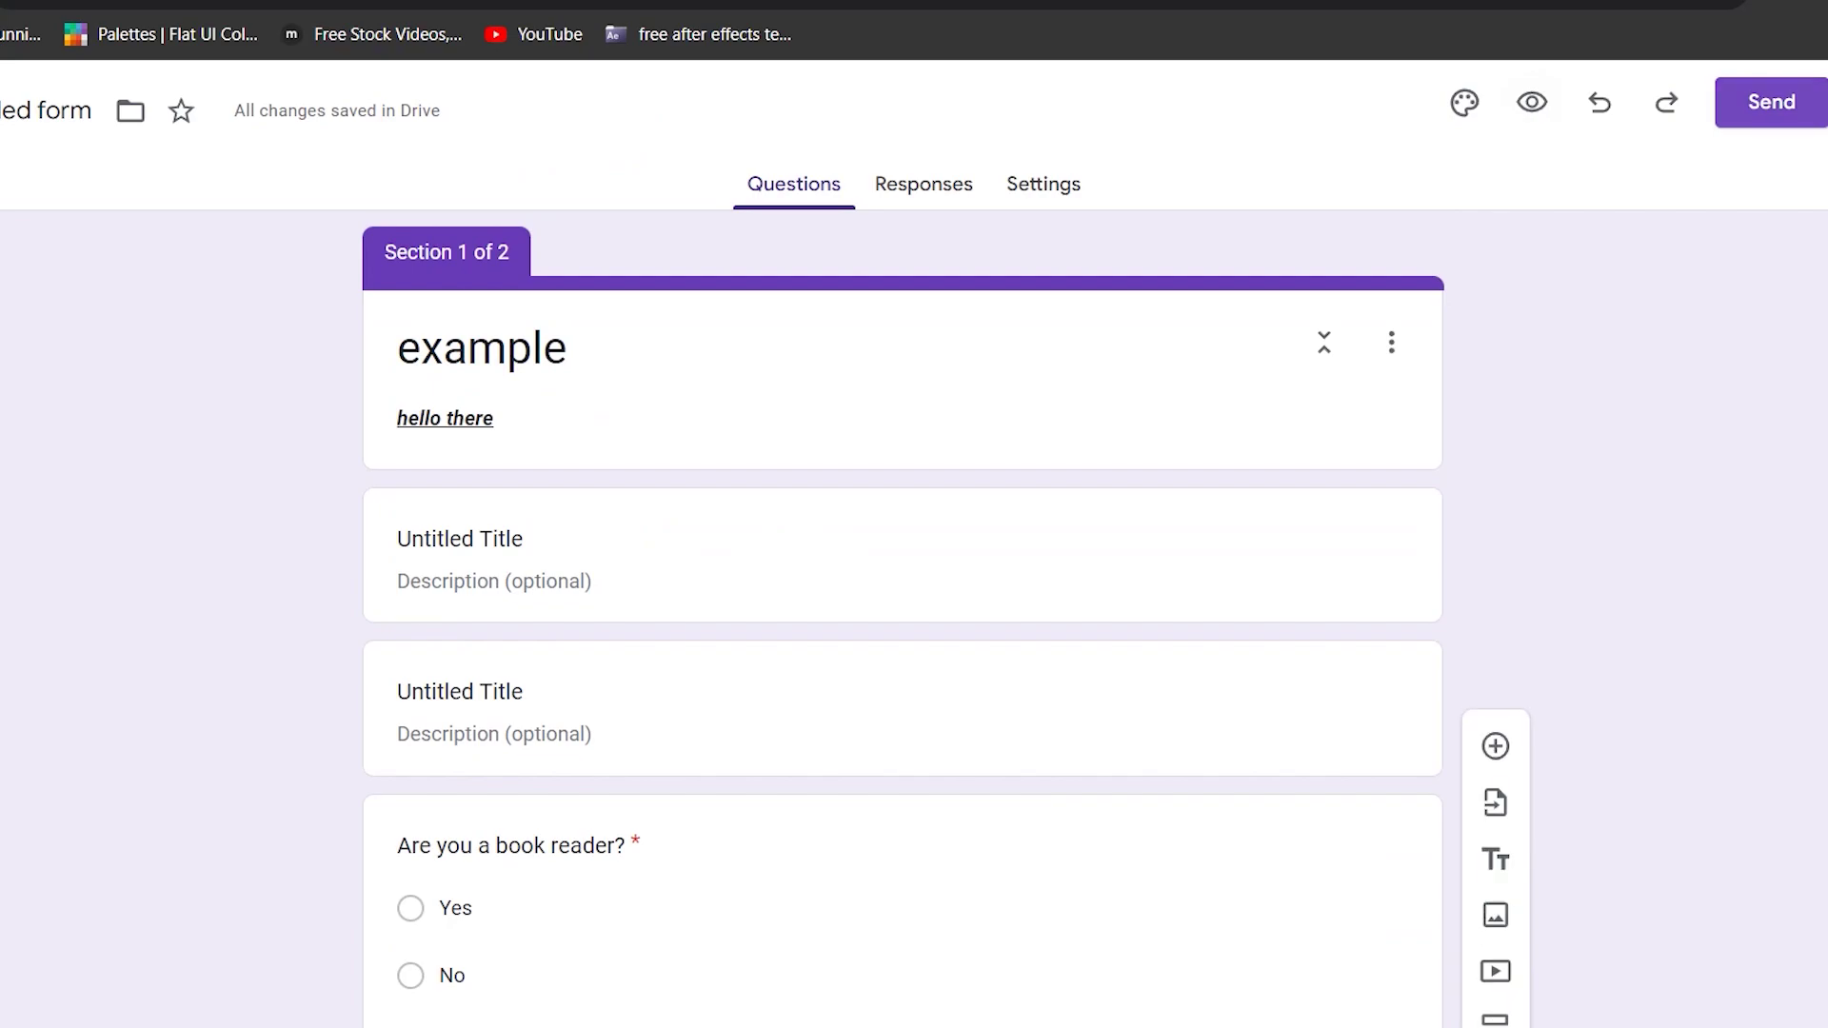
pyautogui.click(1771, 102)
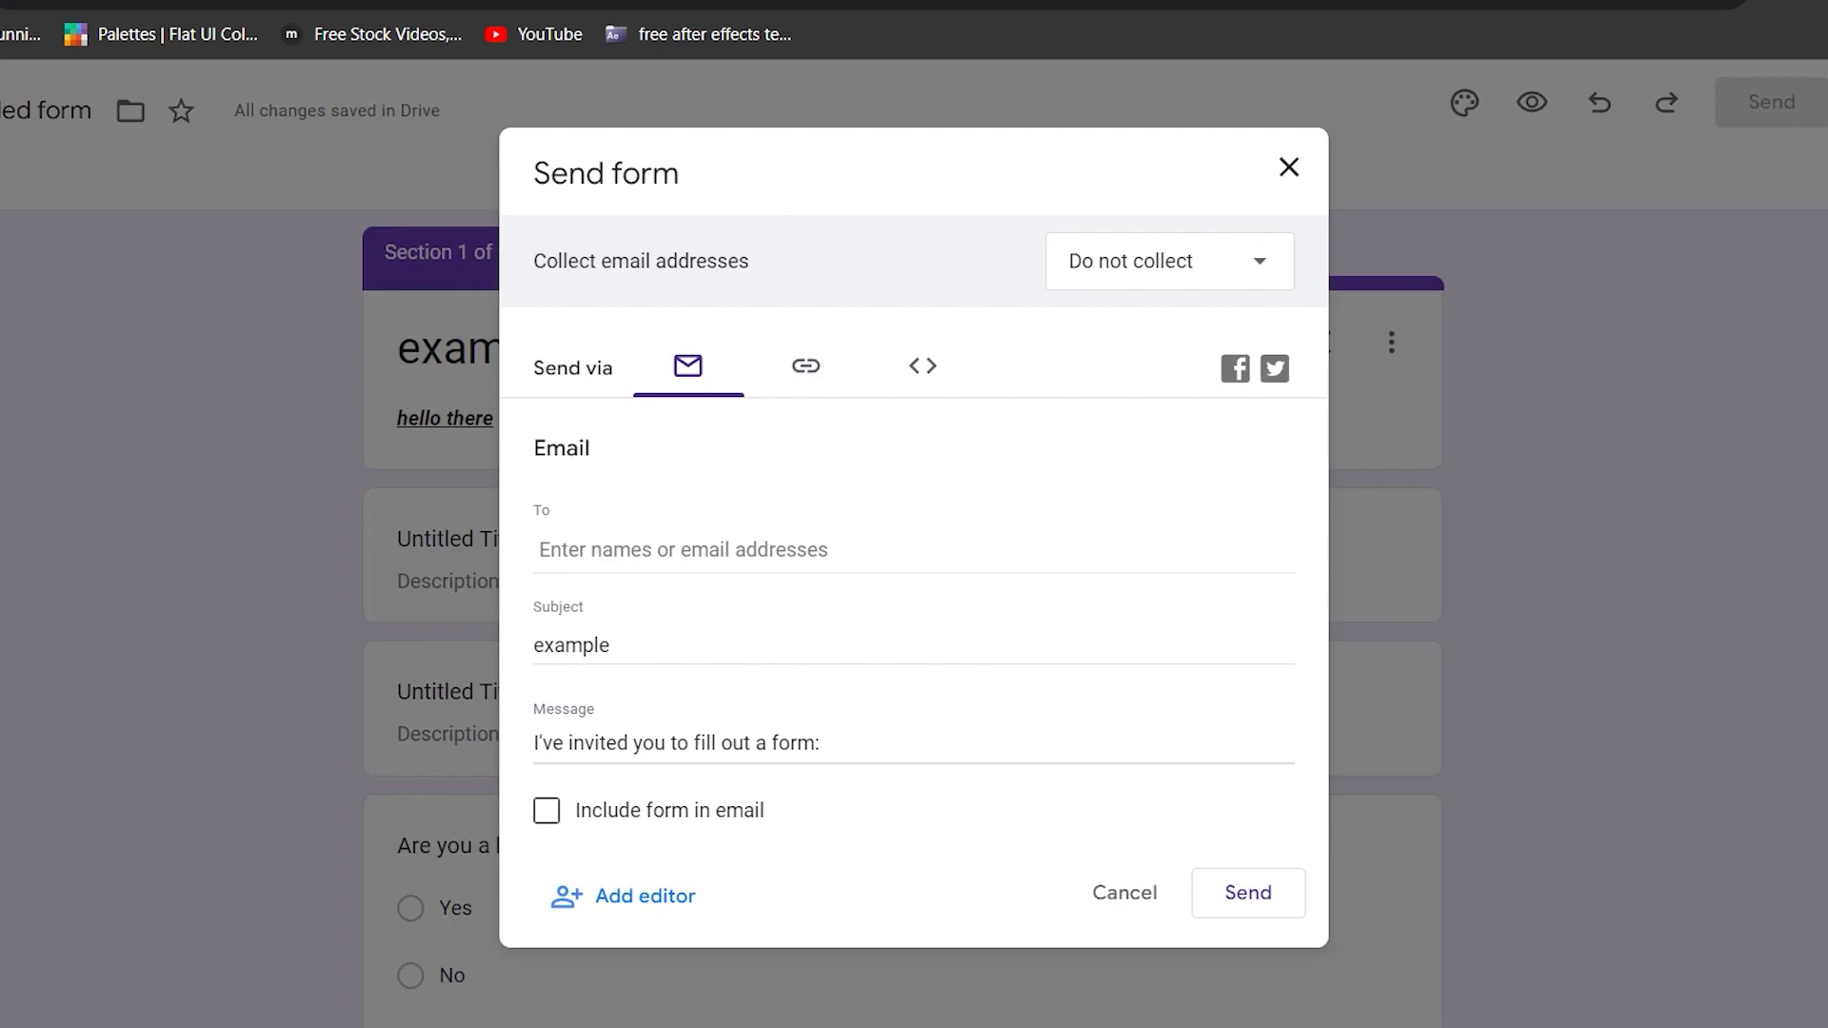
# - Copy the form's shareable link from the Link tab of the Send dialog
pyautogui.click(806, 366)
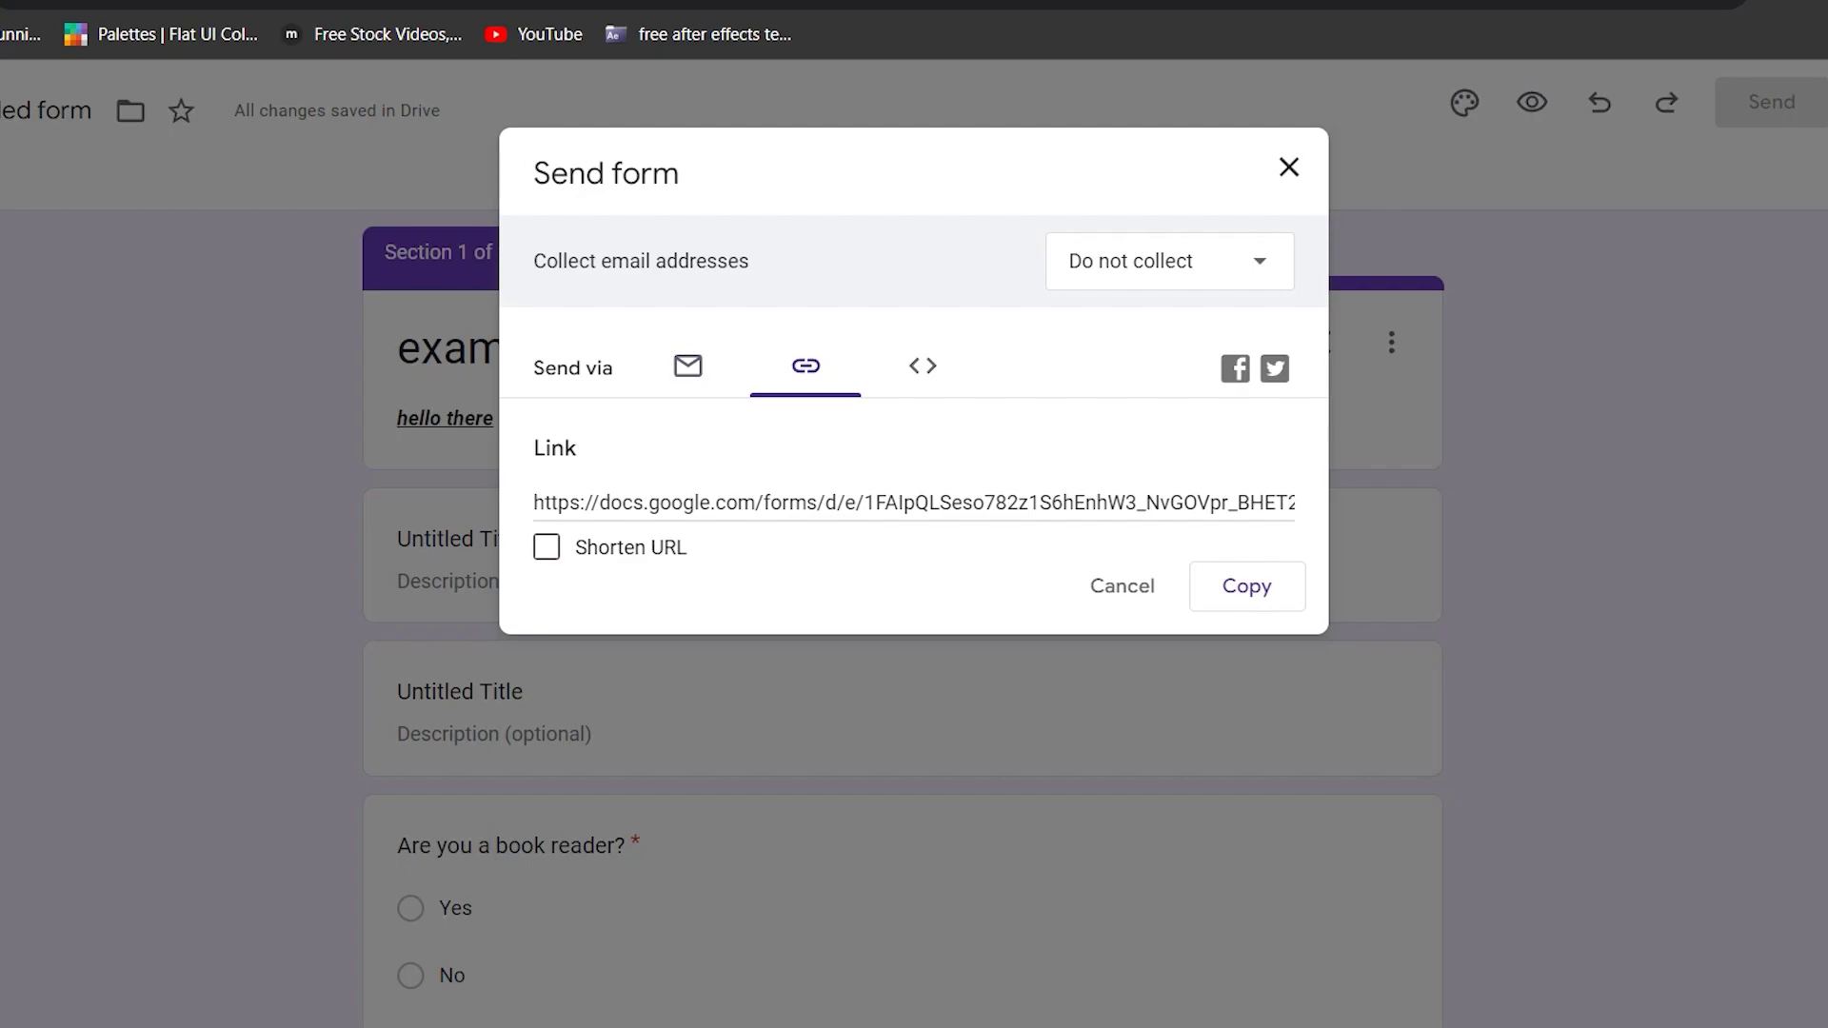
pyautogui.click(913, 504)
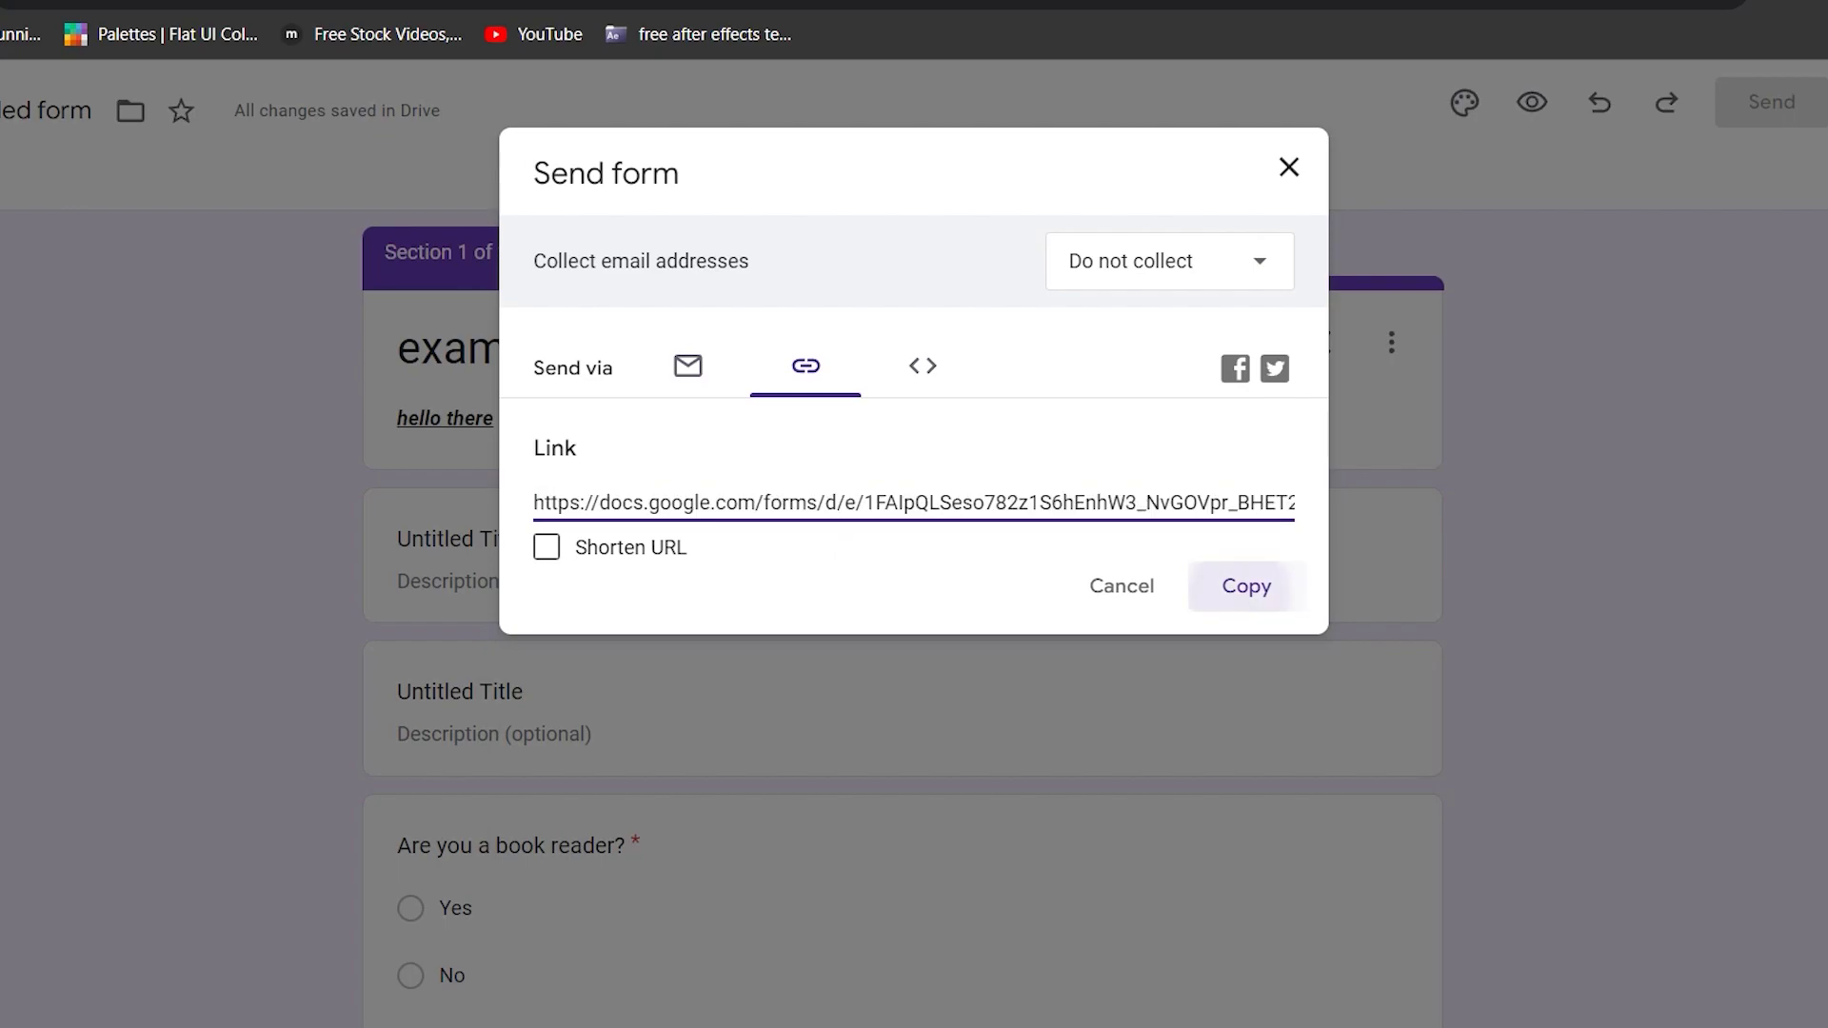
pyautogui.click(1247, 587)
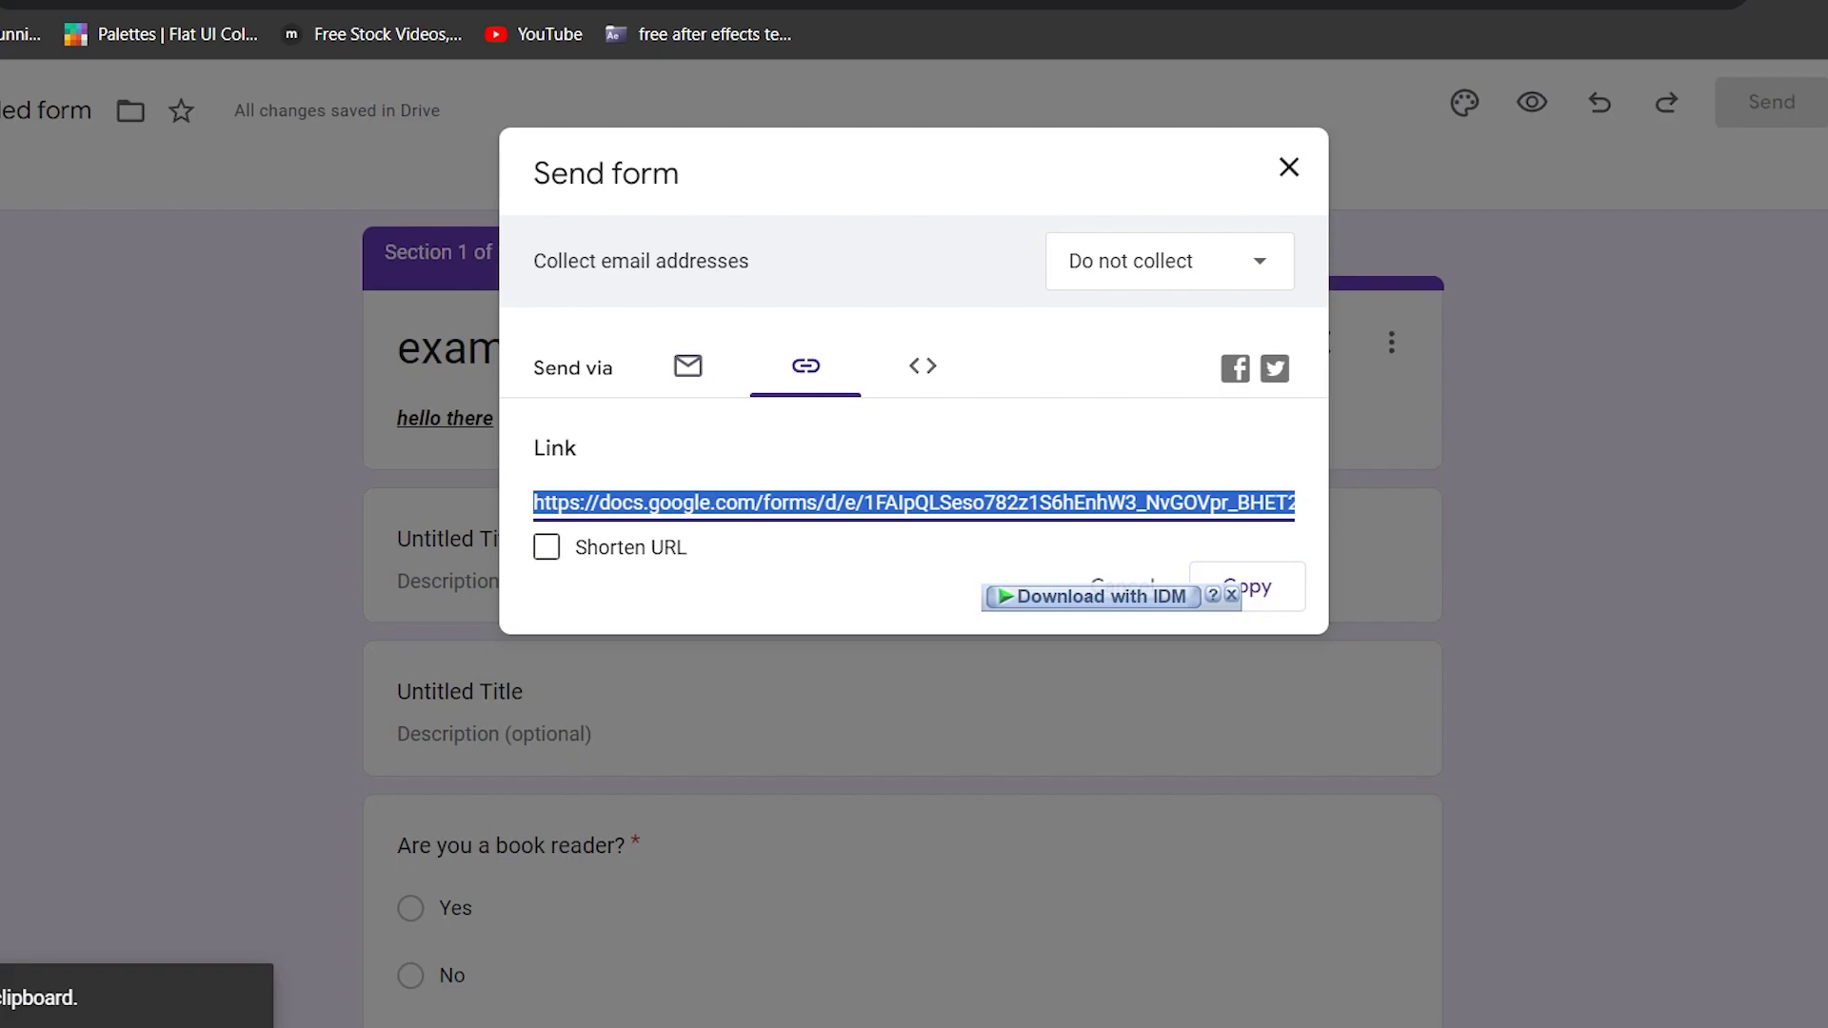